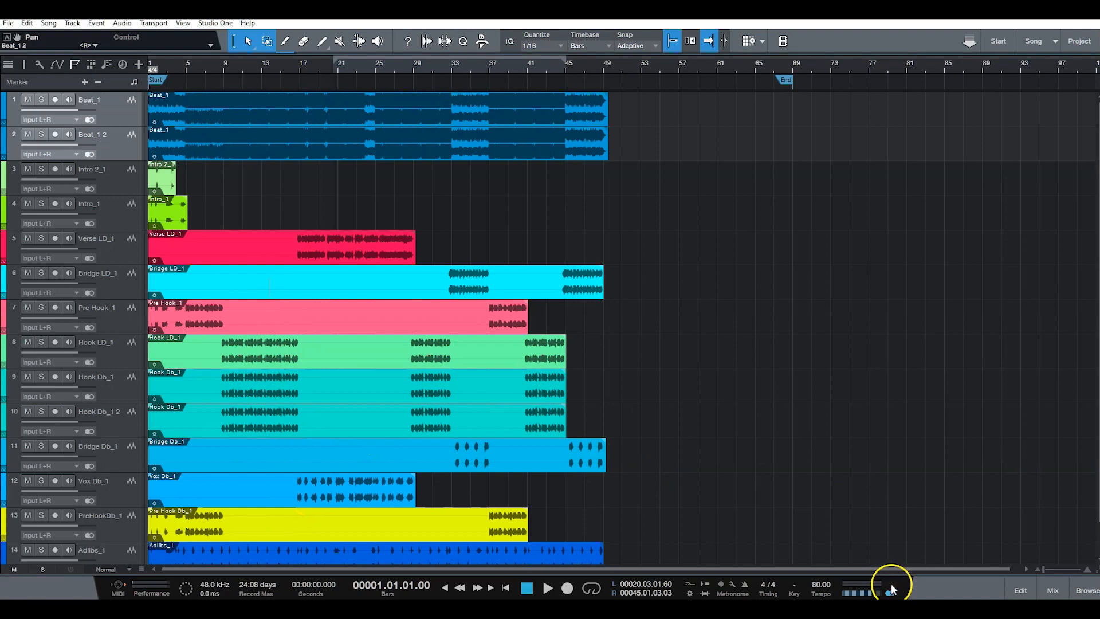
Step: Route the vocal channels from Intro 2_1 through Hook Db_1 2 to the Pre lead bus in the mixer
{"action": "left_click", "coordinate": [1054, 589]}
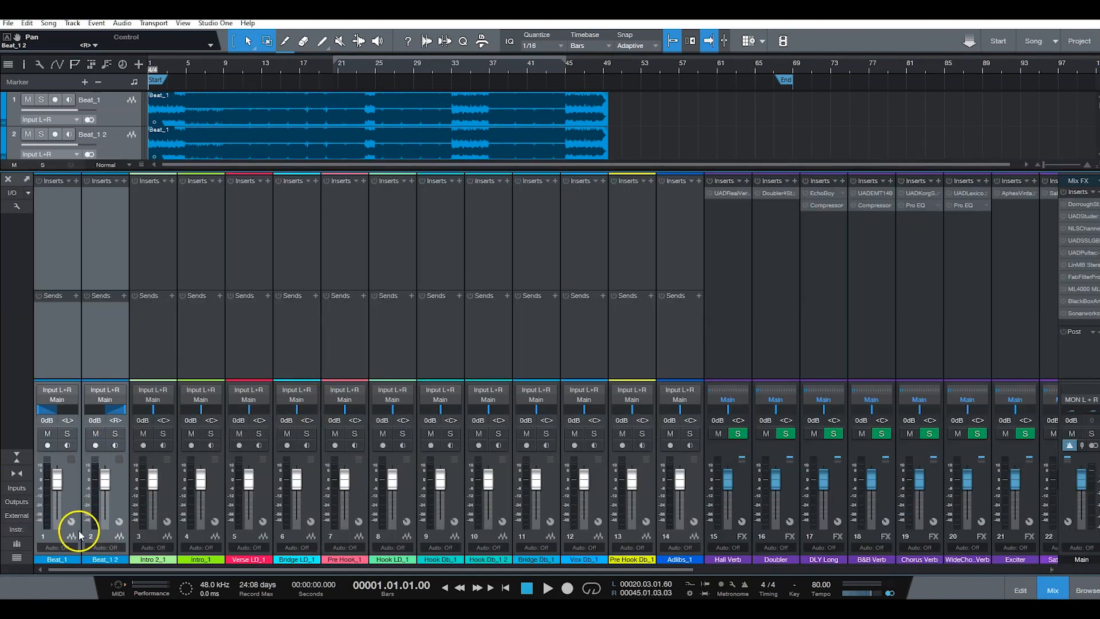
{"action": "left_click", "coordinate": [170, 497]}
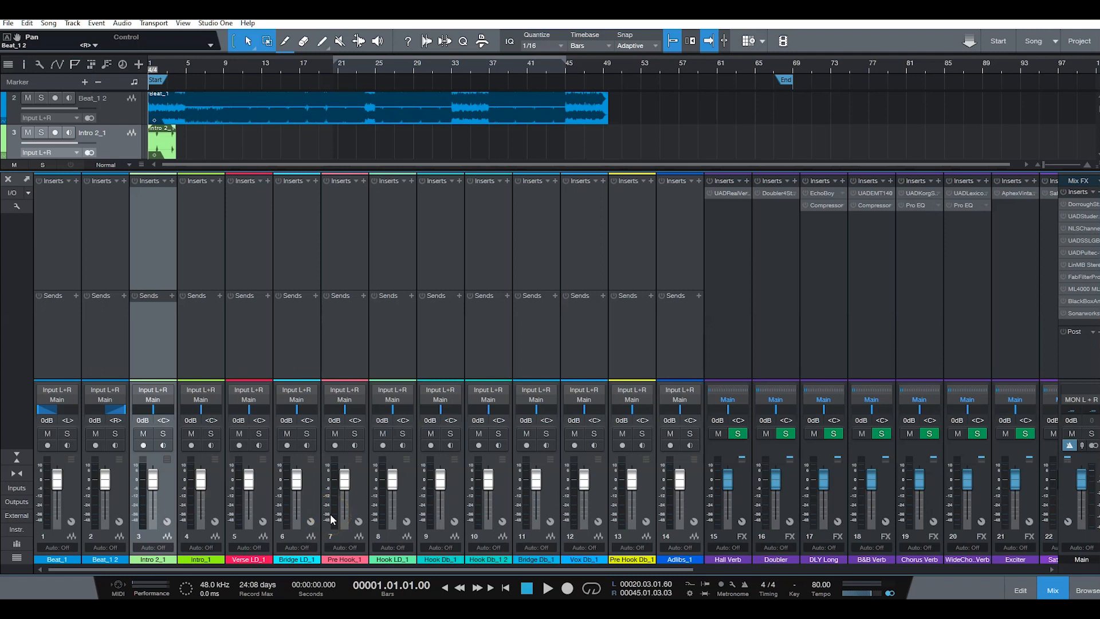
{"action": "left_click", "coordinate": [503, 499], "text": "shift"}
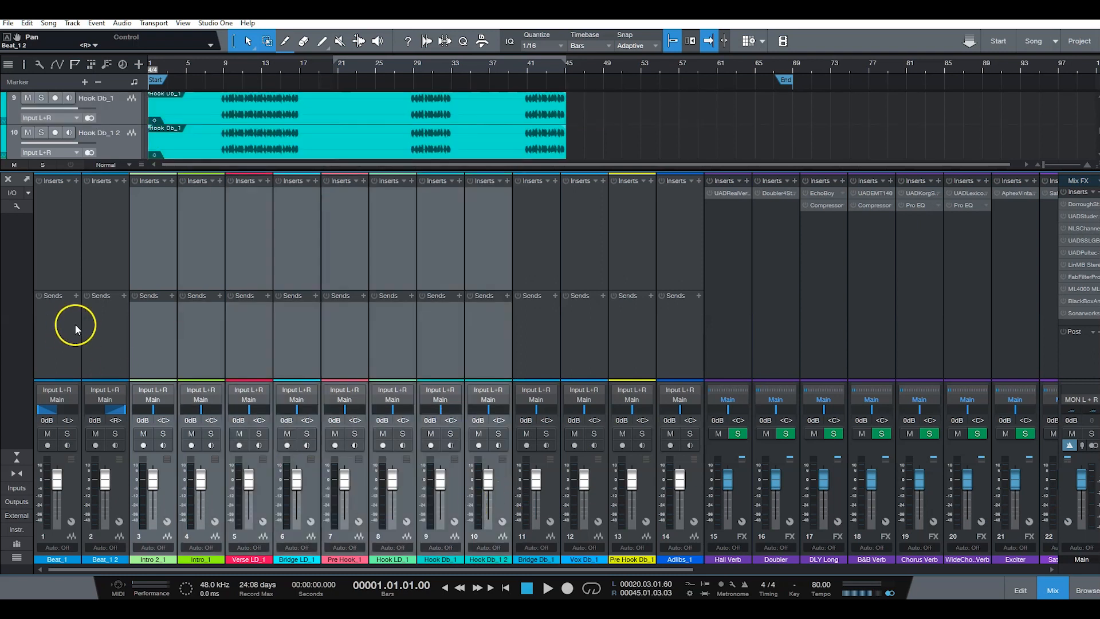
{"action": "left_click", "coordinate": [153, 400]}
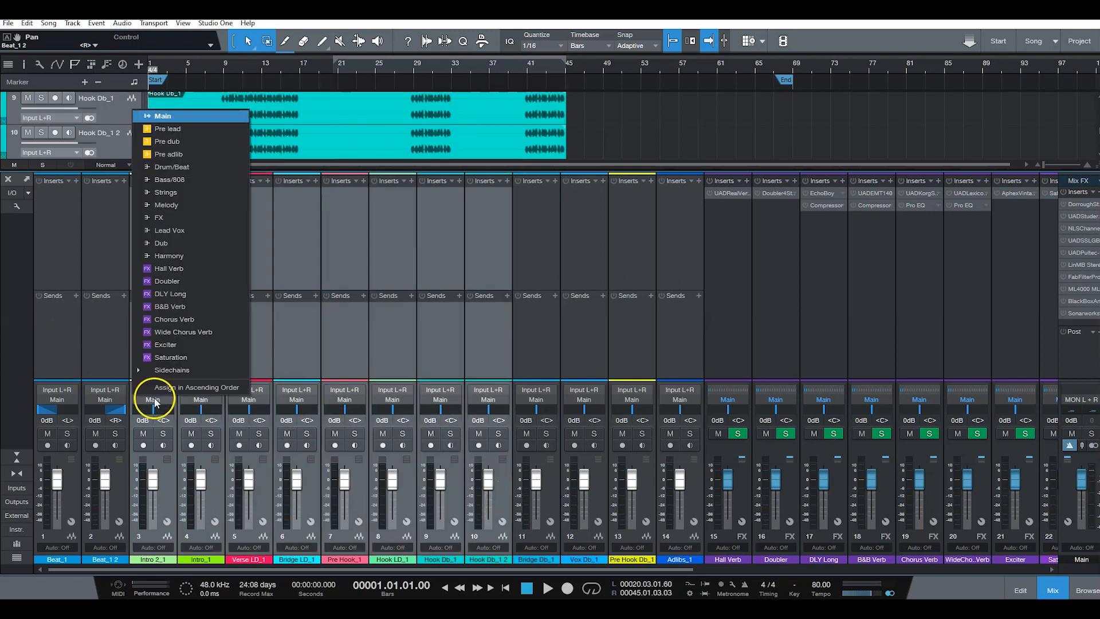
{"action": "left_click", "coordinate": [198, 129]}
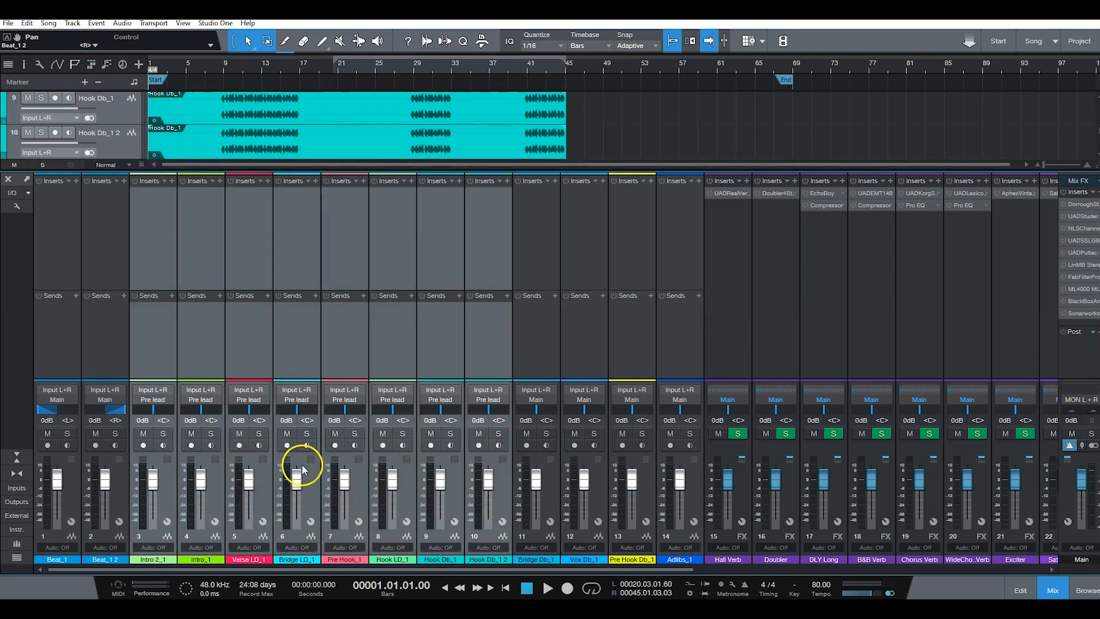
Step: Route the Beat_1 and Beat_1 2 channels to the Drum/Beat bus and colour both dark green
{"action": "left_click", "coordinate": [119, 504]}
{"action": "left_click", "coordinate": [68, 507]}
{"action": "left_click", "coordinate": [119, 471], "text": "shift"}
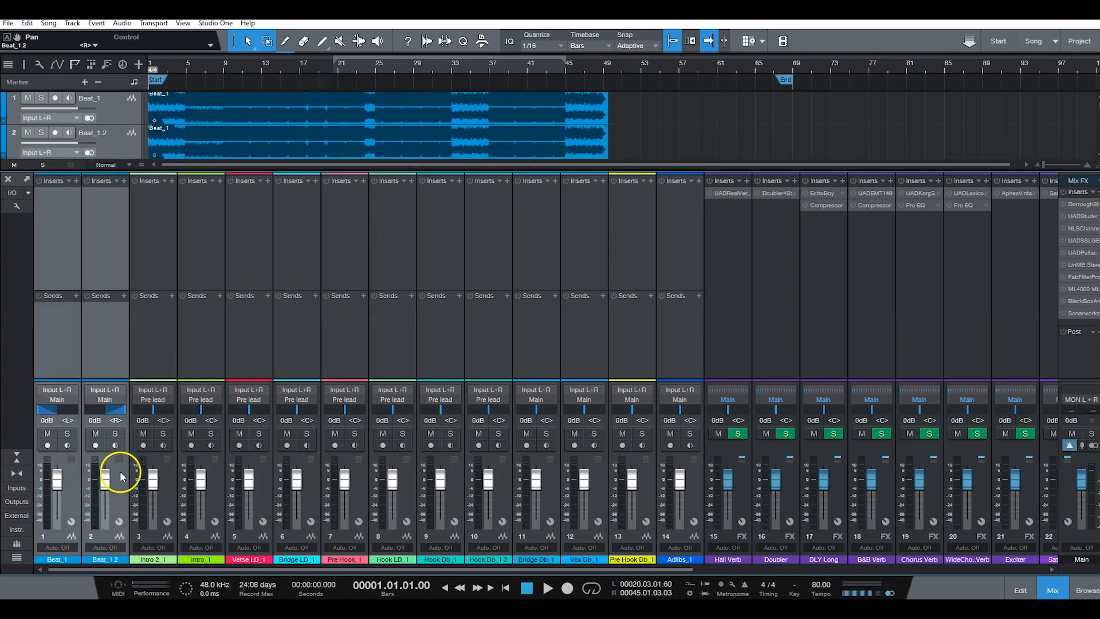
{"action": "left_click", "coordinate": [105, 399]}
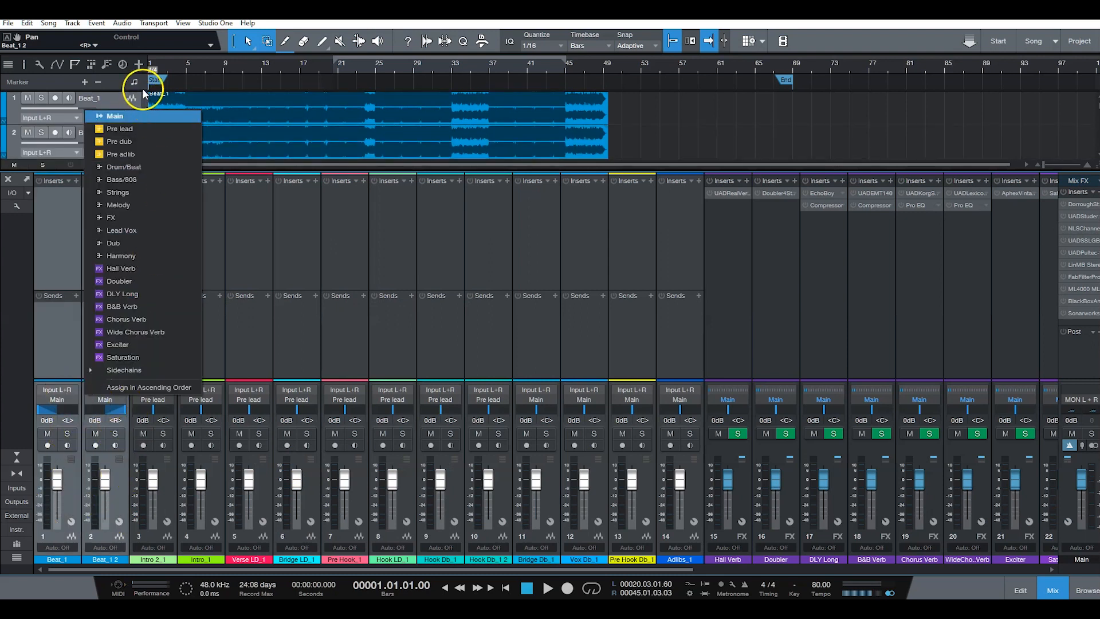
{"action": "left_click", "coordinate": [151, 168]}
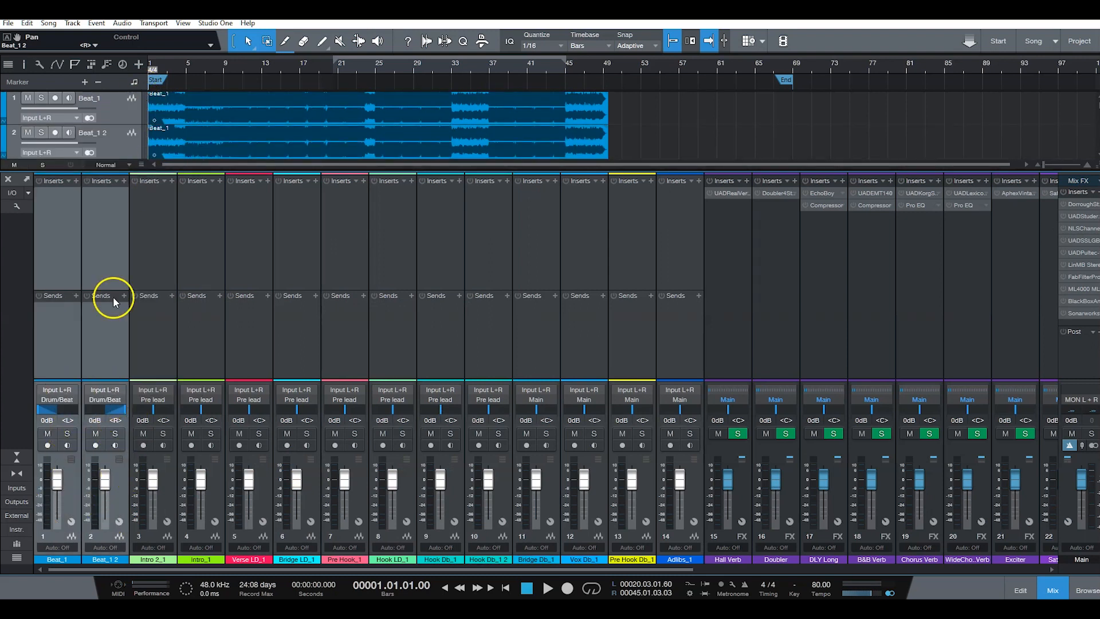
{"action": "left_click", "coordinate": [119, 559]}
{"action": "left_click", "coordinate": [140, 552]}
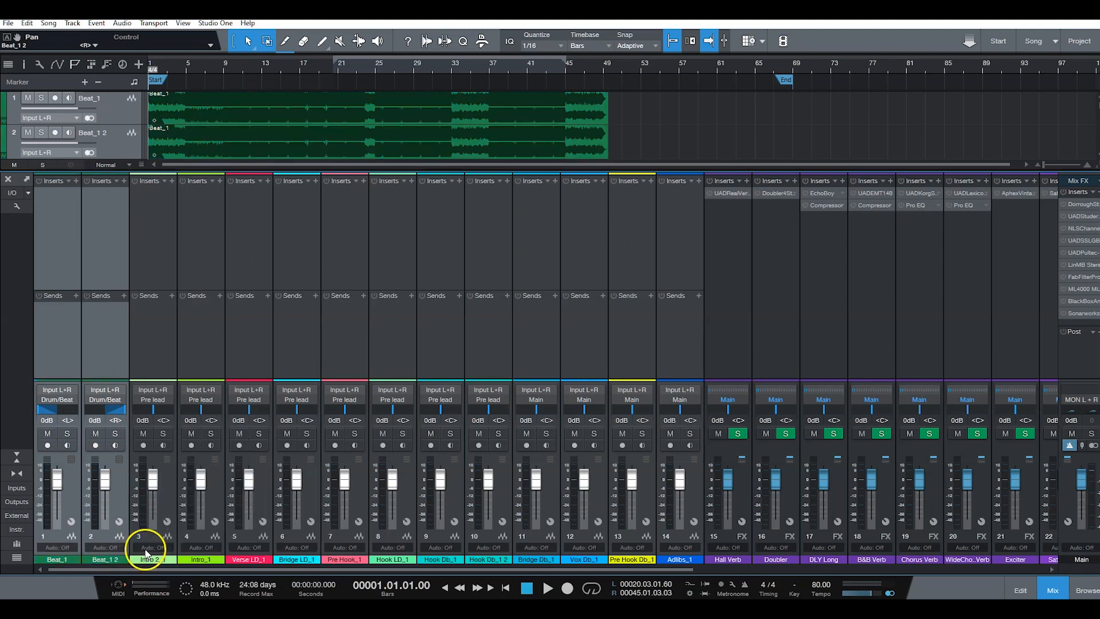
Step: Colour all channels from Intro 2_1 through Hook Db_1 2 orange-red
{"action": "left_click", "coordinate": [163, 493]}
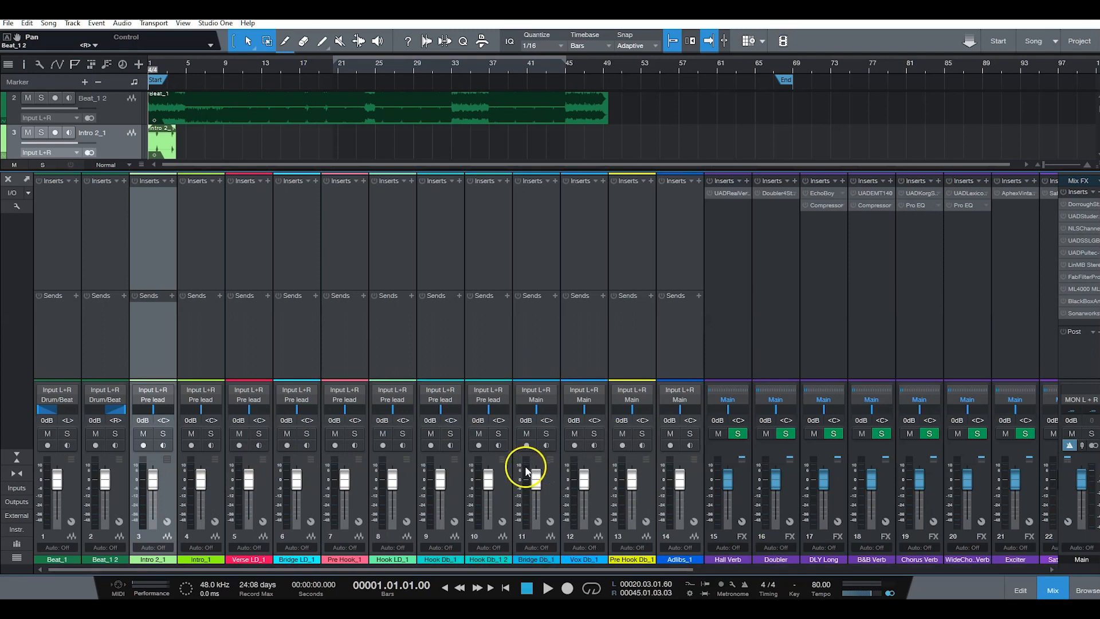
{"action": "left_click", "coordinate": [507, 476], "text": "shift"}
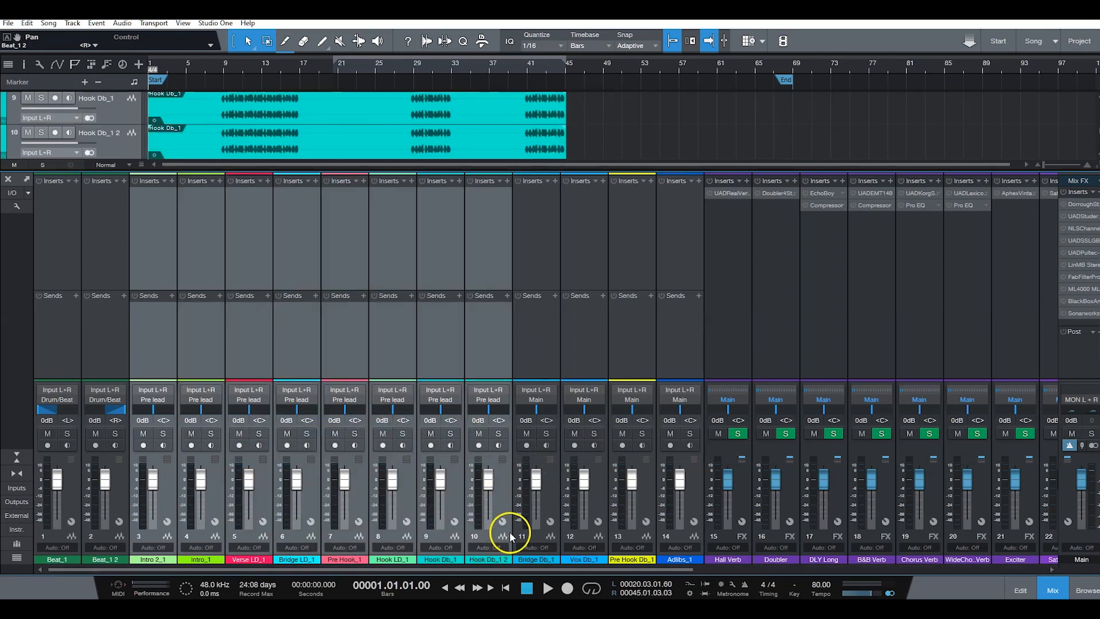
{"action": "left_click", "coordinate": [483, 559]}
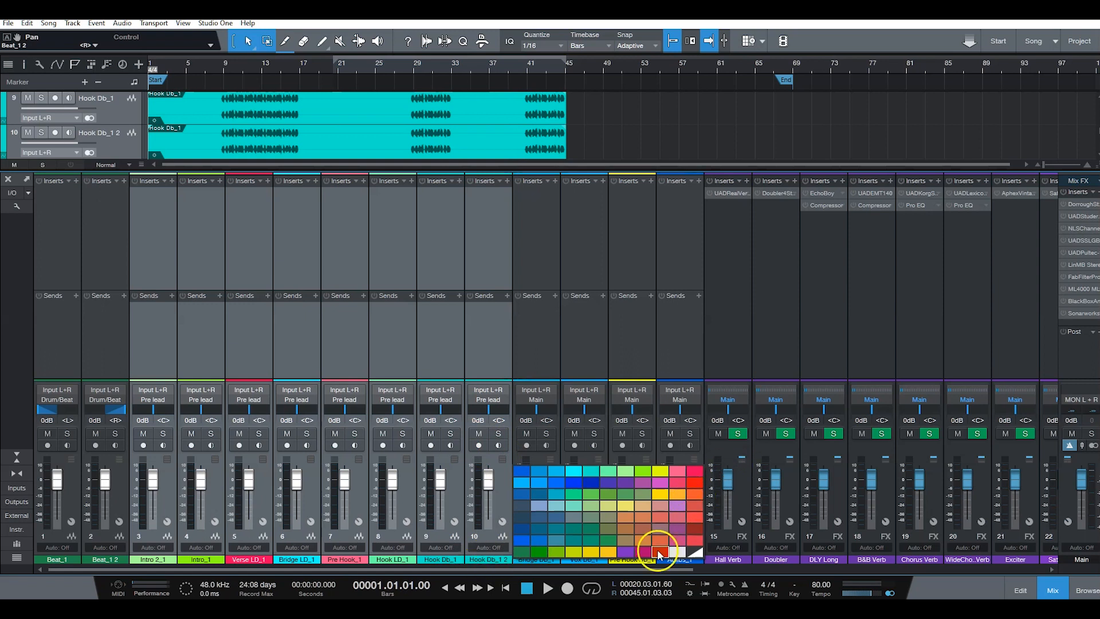
{"action": "left_click", "coordinate": [658, 551]}
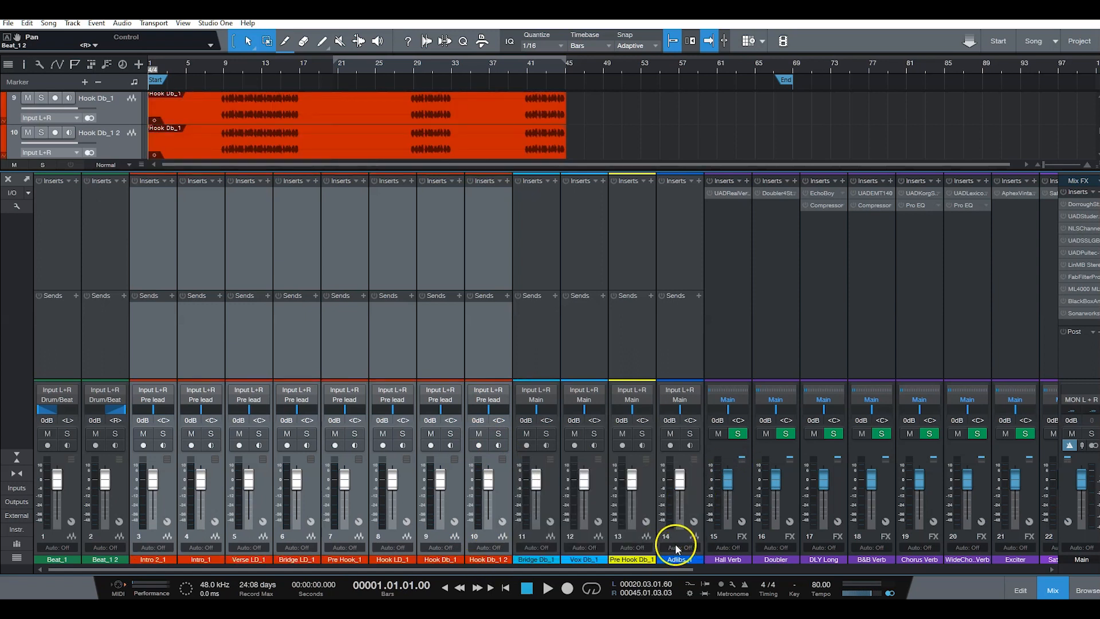
Step: Colour the Bridge Db_1, Vox Db_1 and Pre Hook Db_1 channels pink and route them to the Pre dub bus
{"action": "left_click", "coordinate": [552, 481]}
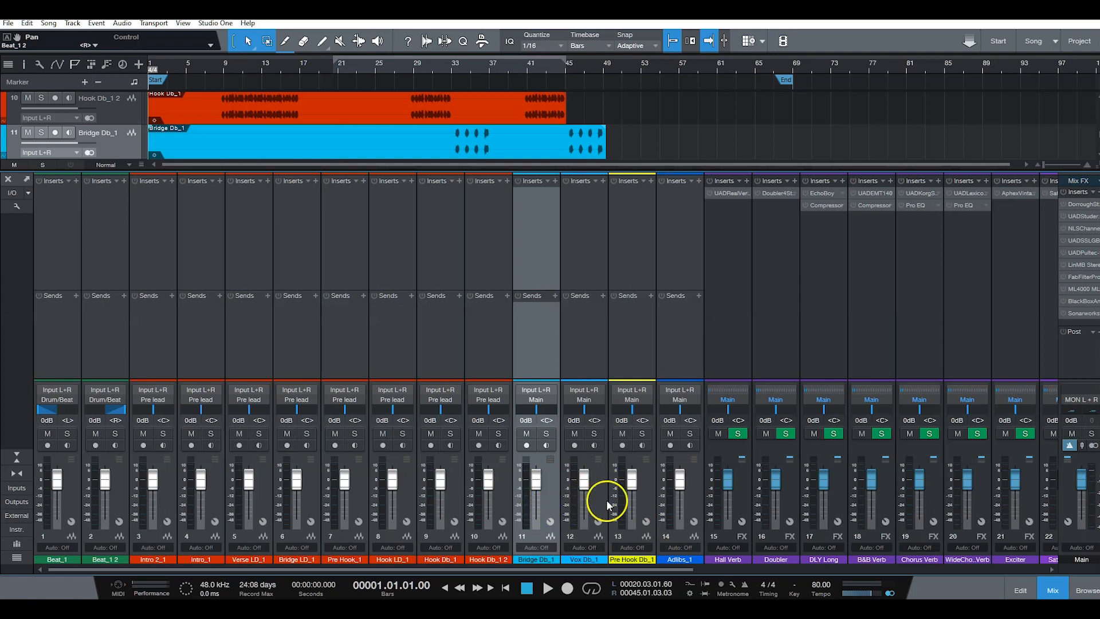
{"action": "left_click", "coordinate": [652, 498], "text": "shift"}
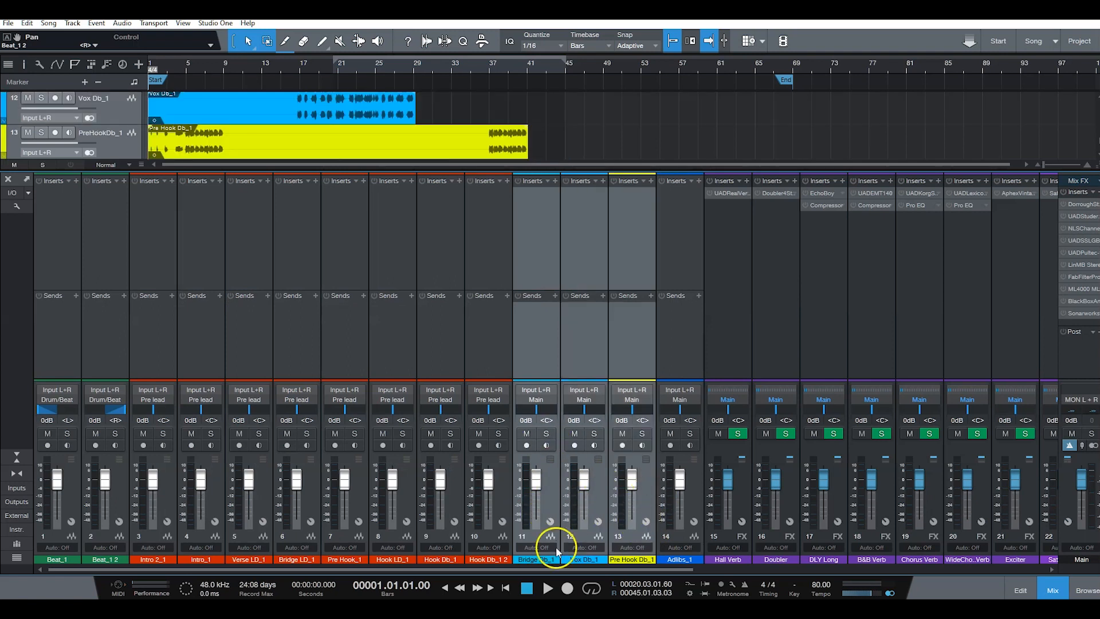
{"action": "left_click", "coordinate": [547, 558]}
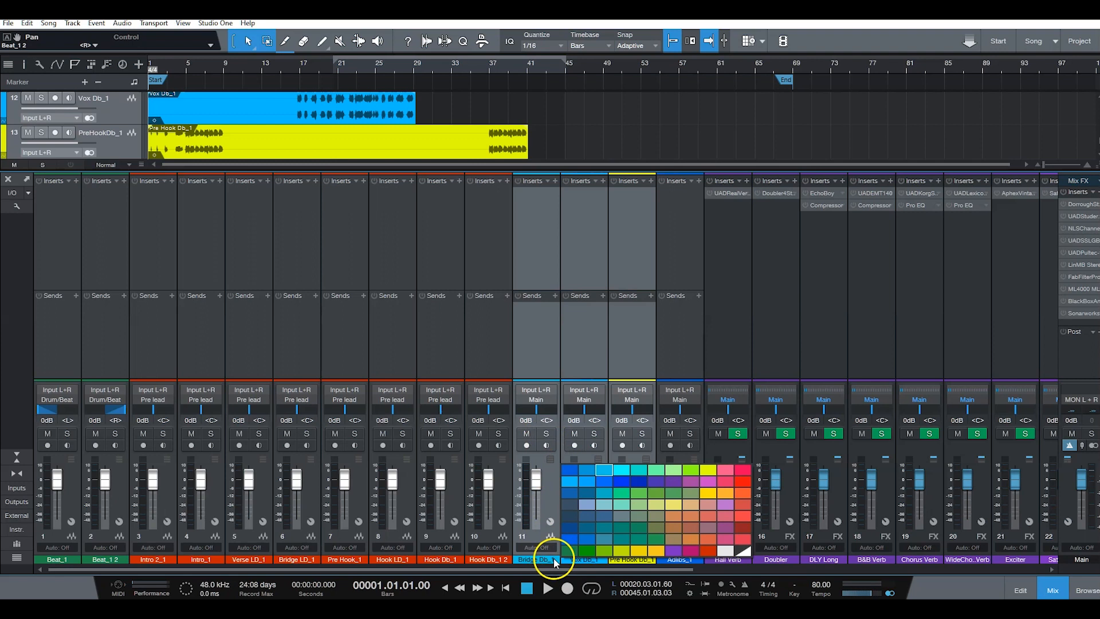
{"action": "left_click", "coordinate": [727, 480]}
{"action": "left_click", "coordinate": [541, 401]}
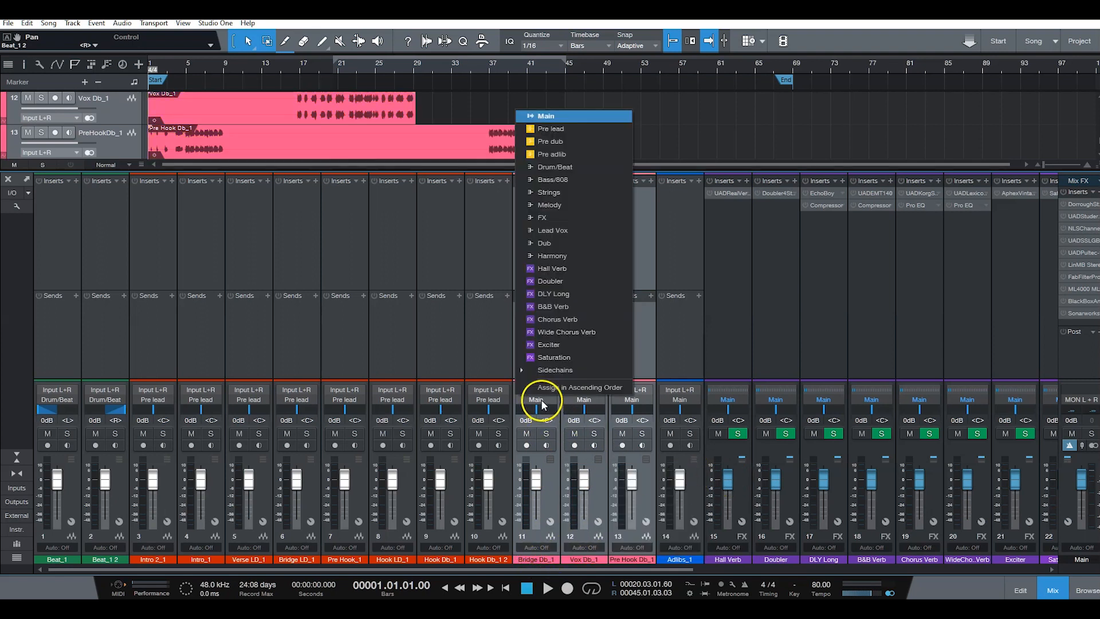
{"action": "left_click", "coordinate": [561, 140]}
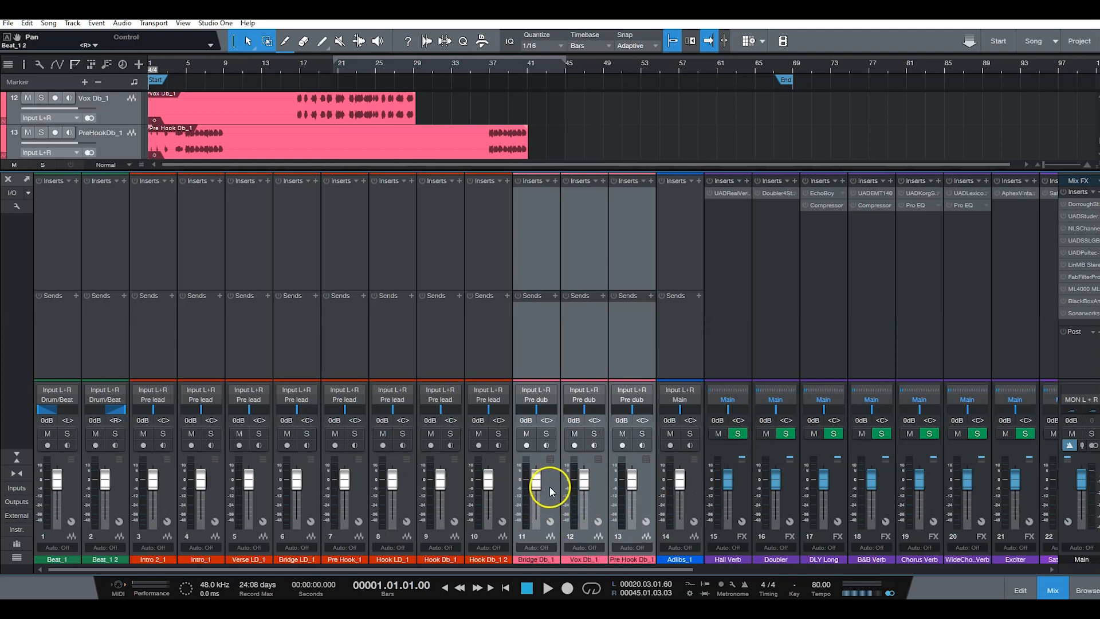
Step: Colour the Adlibs_1 channel yellow and route it to the Pre adlib bus
{"action": "left_click", "coordinate": [694, 492]}
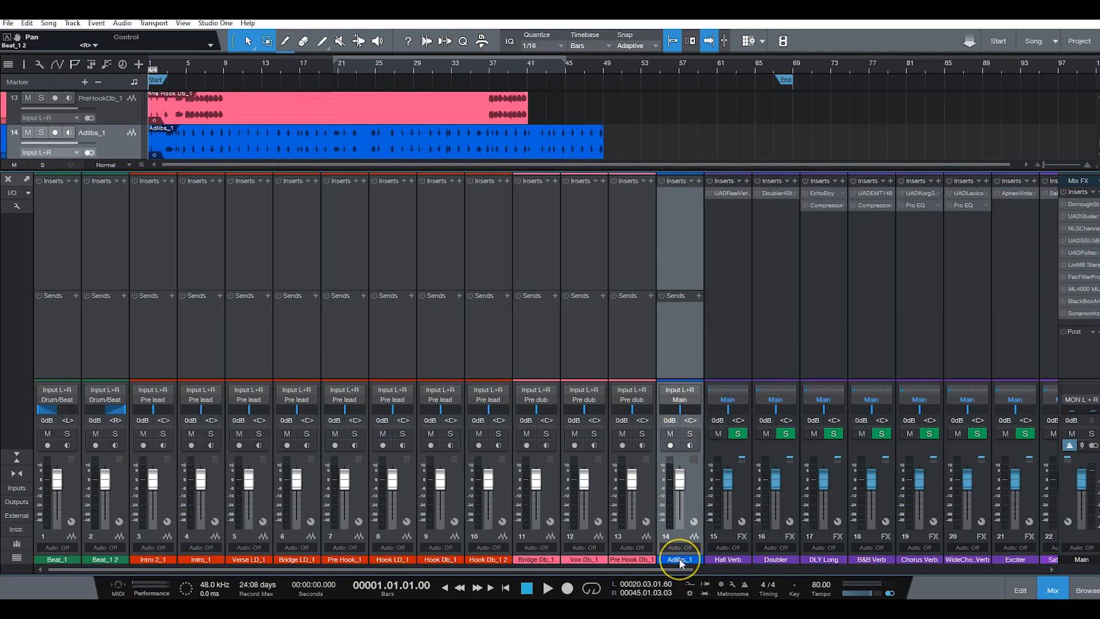
{"action": "left_click_drag", "start_coordinate": [681, 563], "coordinate": [852, 474]}
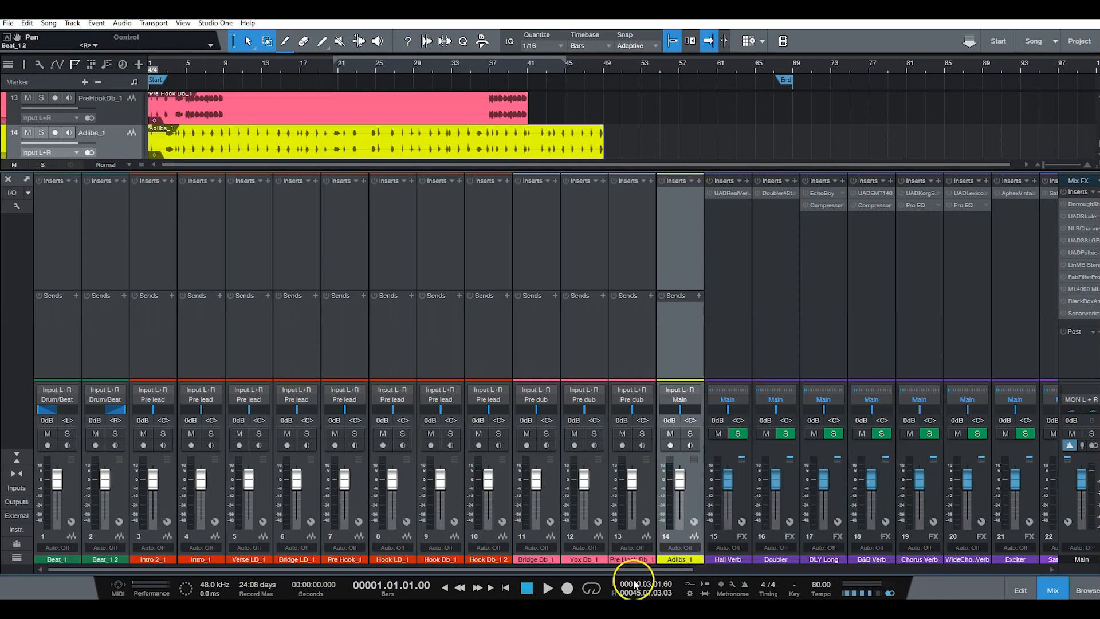
{"action": "left_click_drag", "start_coordinate": [634, 569], "coordinate": [781, 568]}
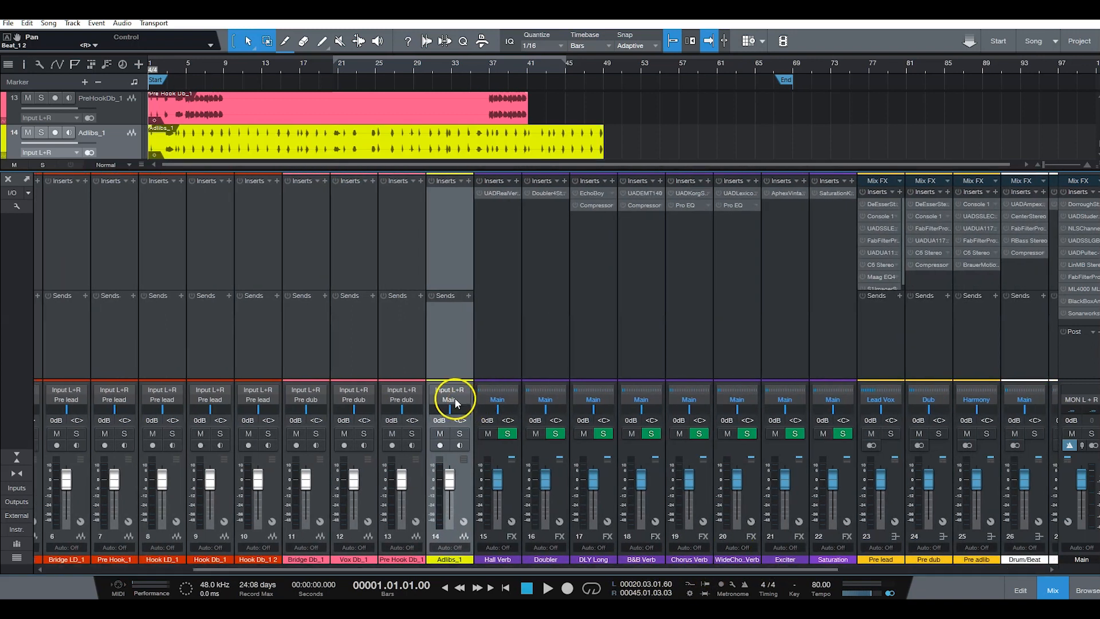
{"action": "left_click", "coordinate": [451, 399]}
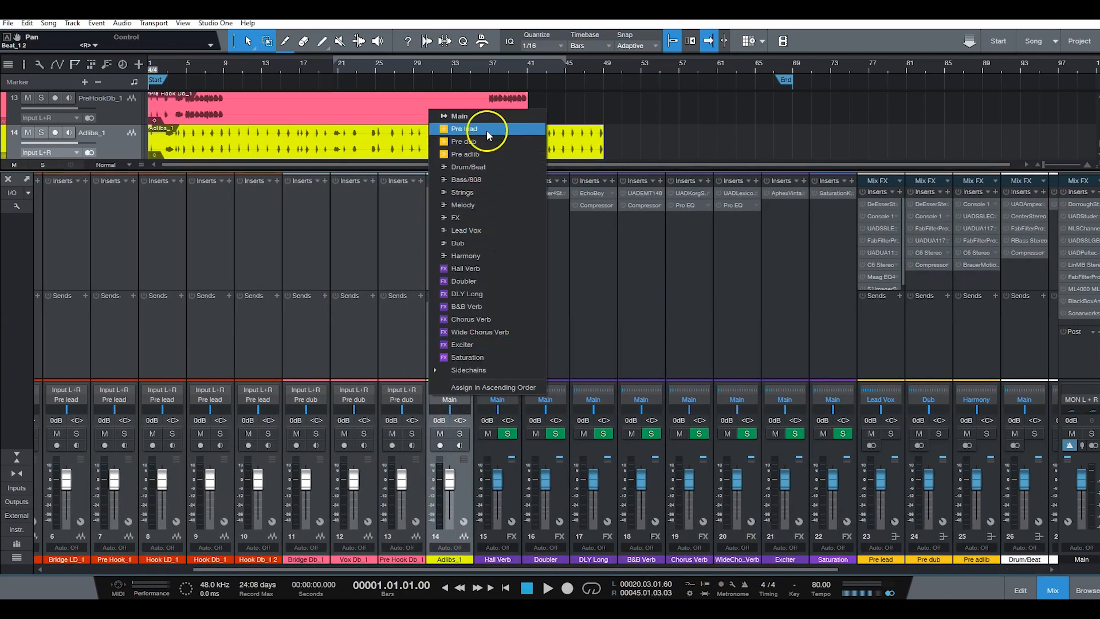
{"action": "left_click", "coordinate": [492, 153]}
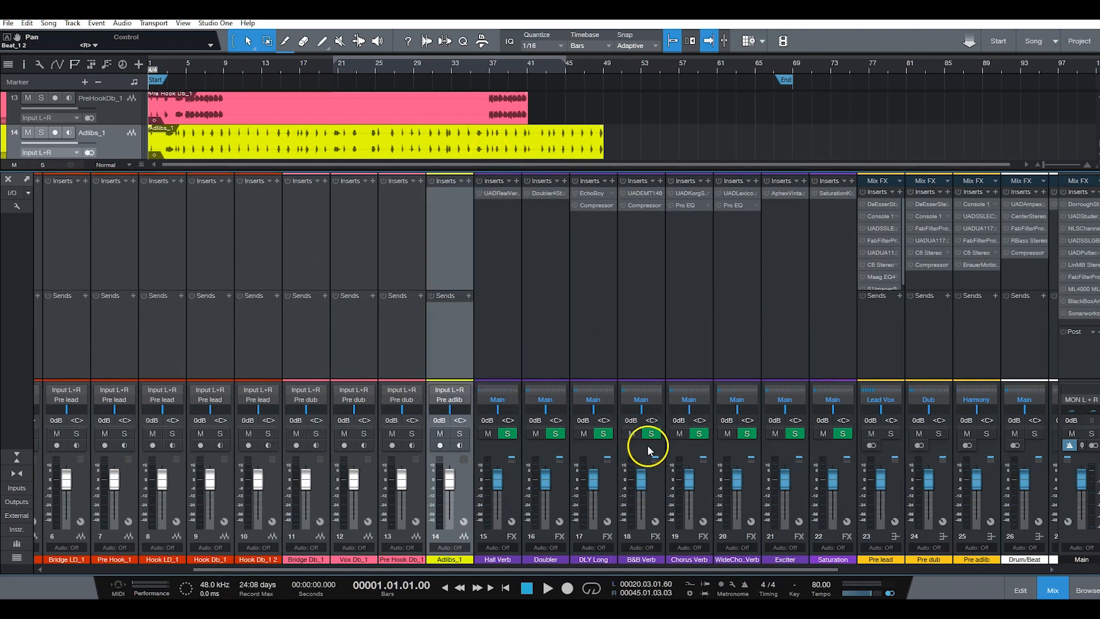
Step: Pan Hook LD_1 fully right and Pre Hook_1 fully left
{"action": "left_click_drag", "start_coordinate": [590, 569], "coordinate": [334, 584]}
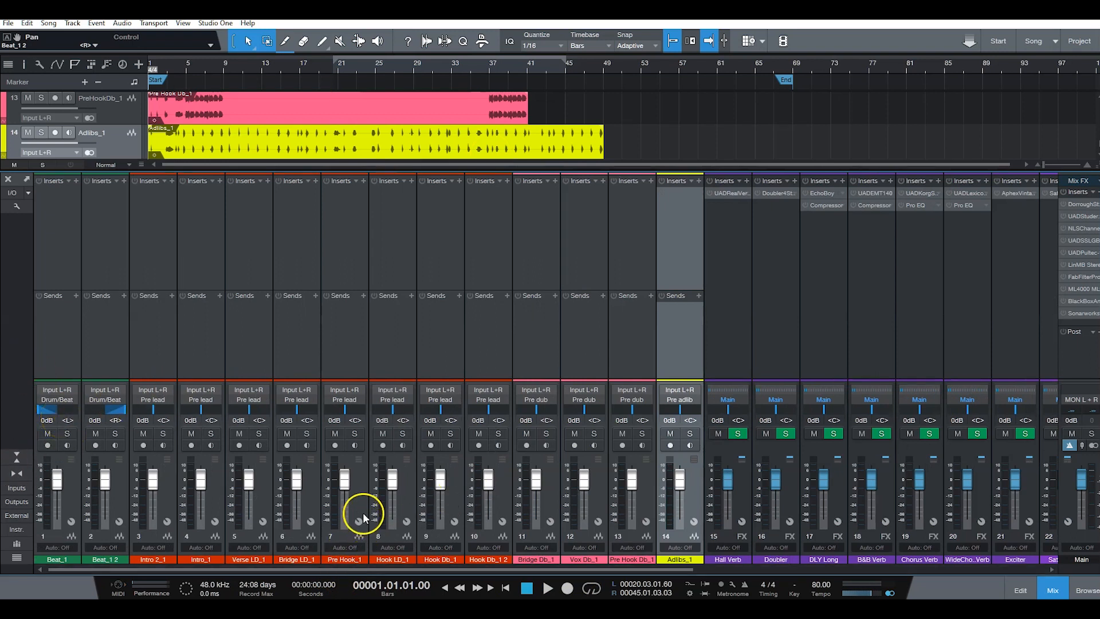
{"action": "left_click_drag", "start_coordinate": [355, 410], "coordinate": [411, 412]}
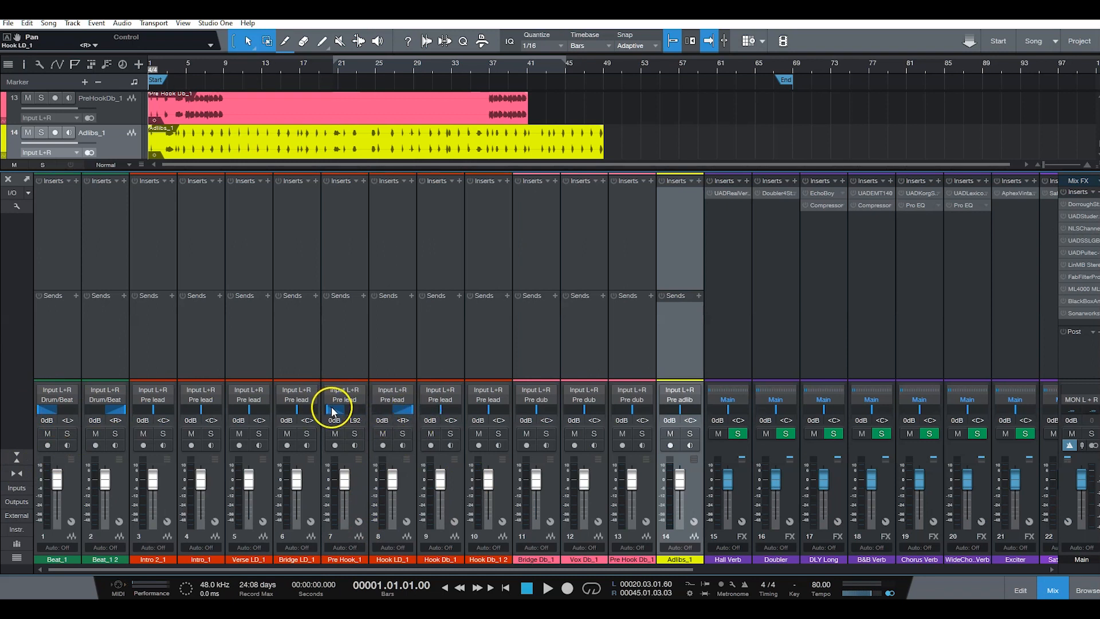
{"action": "left_click_drag", "start_coordinate": [327, 411], "coordinate": [319, 411]}
Step: Examine the full arrangement to identify which tracks hold the two hook doubles, and return to the mixer
{"action": "left_click", "coordinate": [1054, 590]}
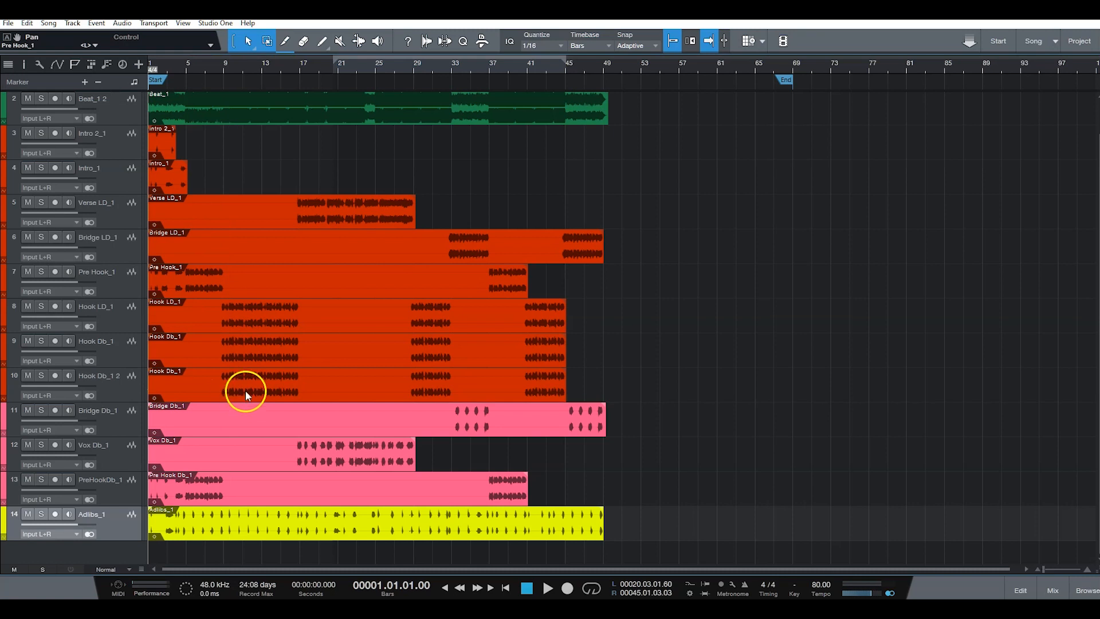
{"action": "left_click", "coordinate": [115, 396]}
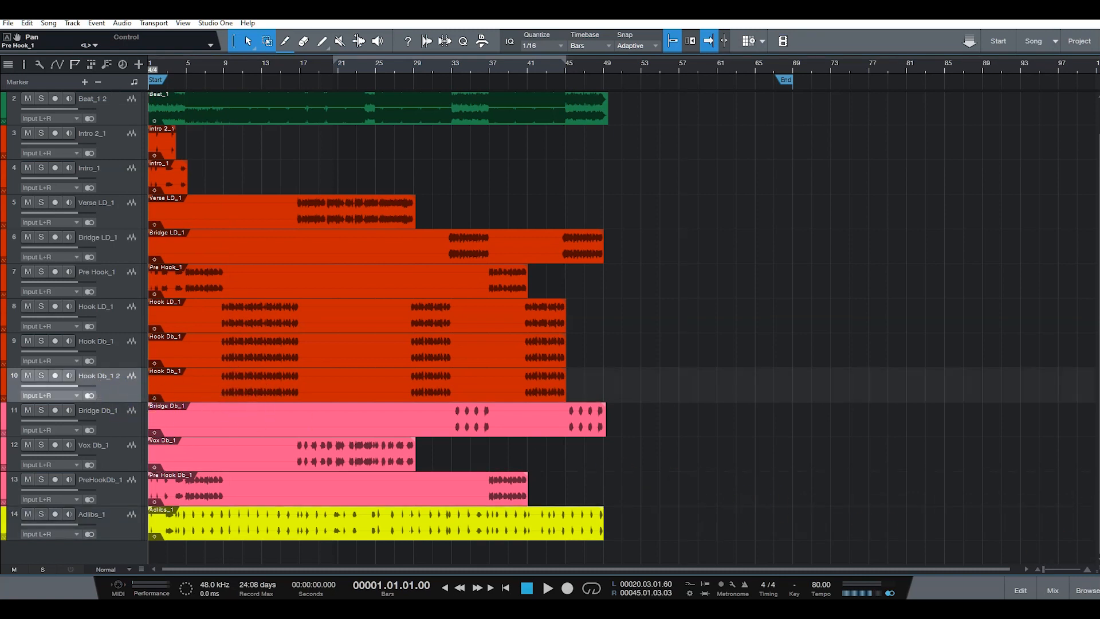
{"action": "left_click", "coordinate": [1054, 591]}
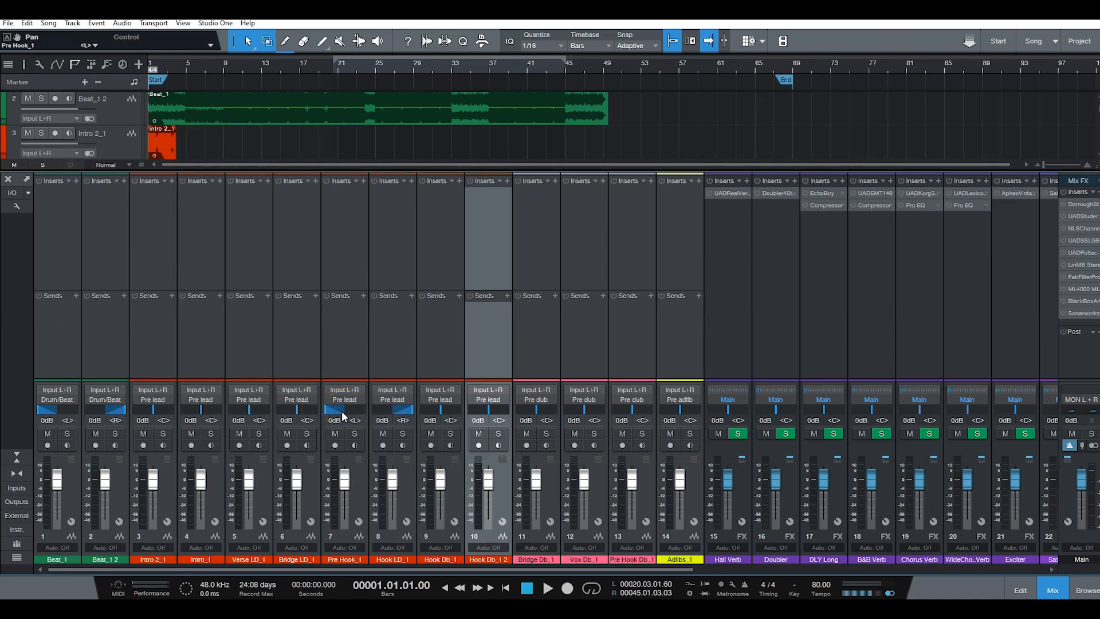
Step: Return the pan of the Pre Hook_1 and Hook LD_1 channels to centre
{"action": "left_click", "coordinate": [324, 411]}
{"action": "left_click_drag", "start_coordinate": [328, 411], "coordinate": [354, 424]}
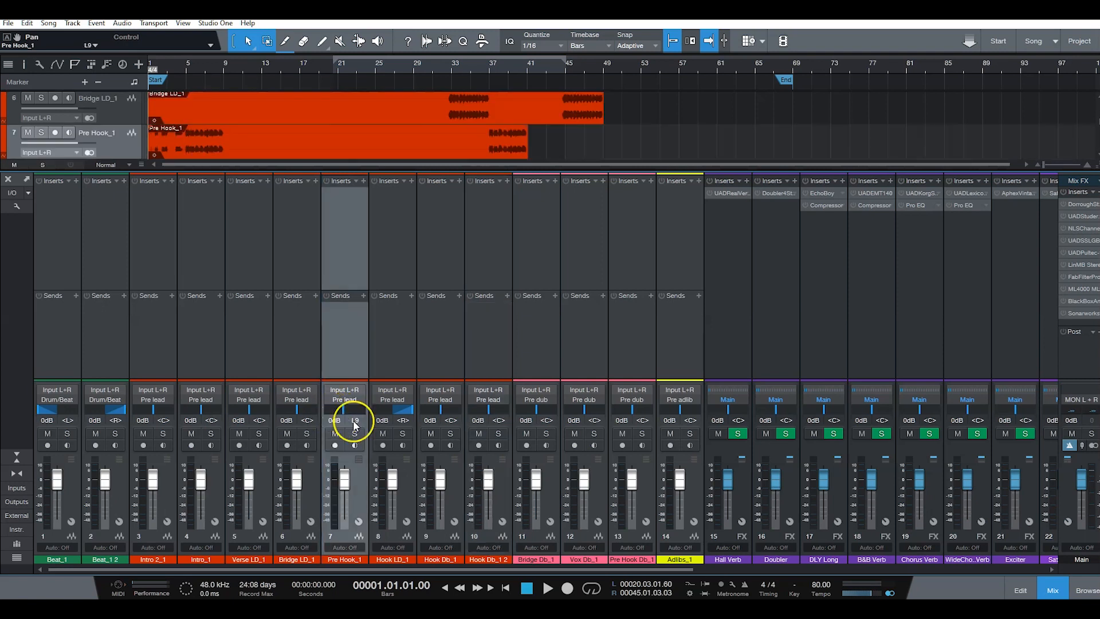
{"action": "double_click", "coordinate": [355, 421]}
{"action": "left_click", "coordinate": [332, 420]}
{"action": "left_click_drag", "start_coordinate": [327, 410], "coordinate": [346, 418]}
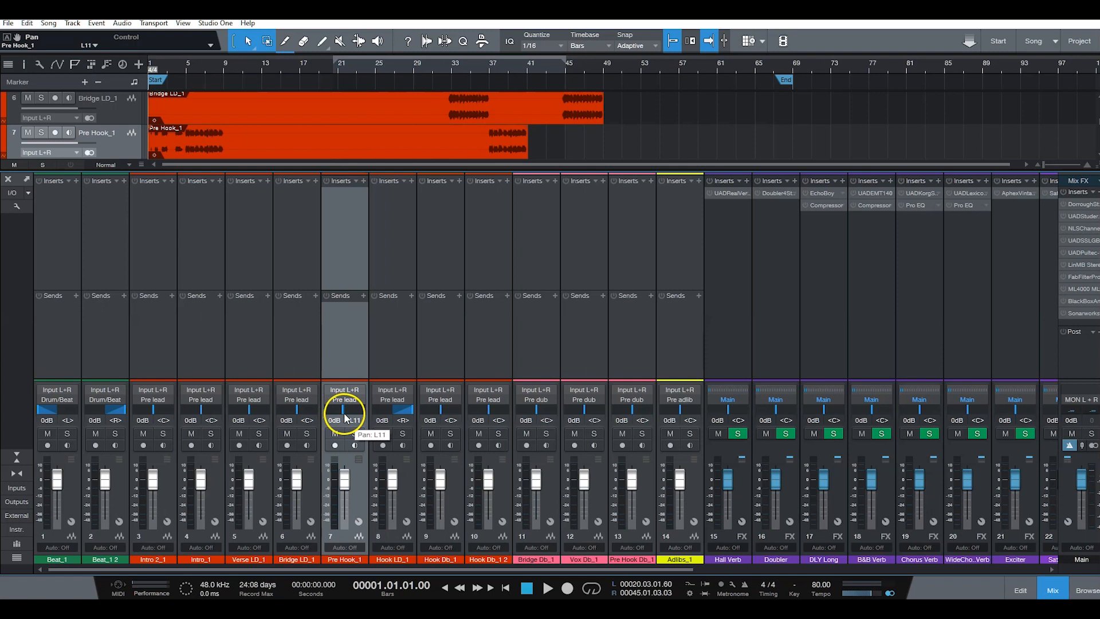
{"action": "left_click", "coordinate": [412, 411], "text": "ctrl"}
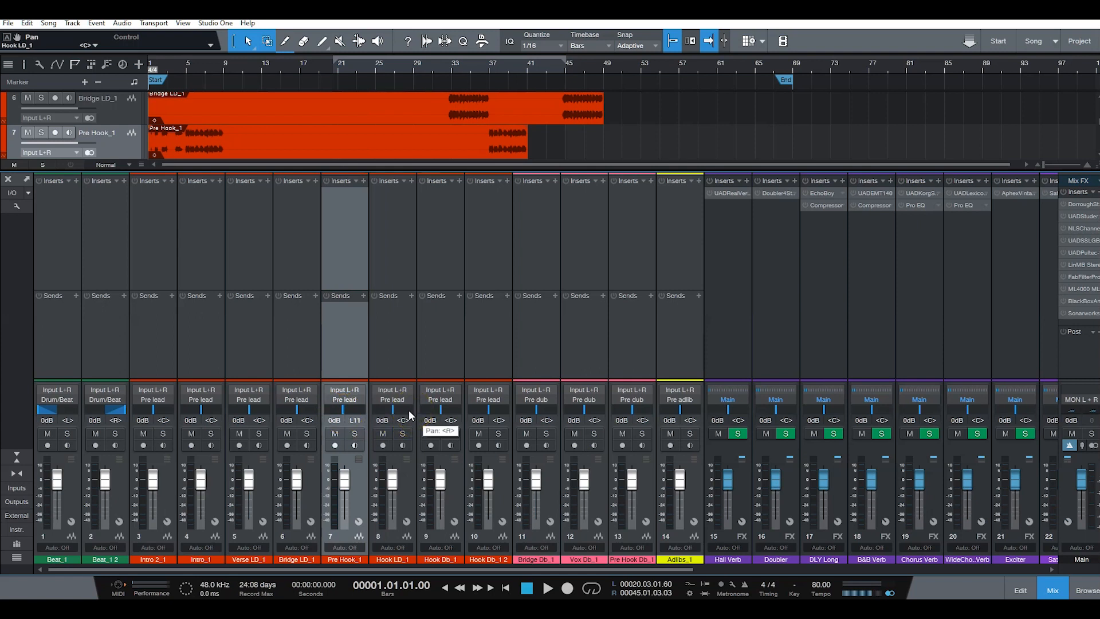
{"action": "left_click", "coordinate": [343, 411], "text": "ctrl"}
Step: Pan Hook Db_1 fully left and Hook Db_1 2 fully right
{"action": "left_click_drag", "start_coordinate": [438, 408], "coordinate": [405, 411]}
{"action": "left_click_drag", "start_coordinate": [490, 408], "coordinate": [514, 403]}
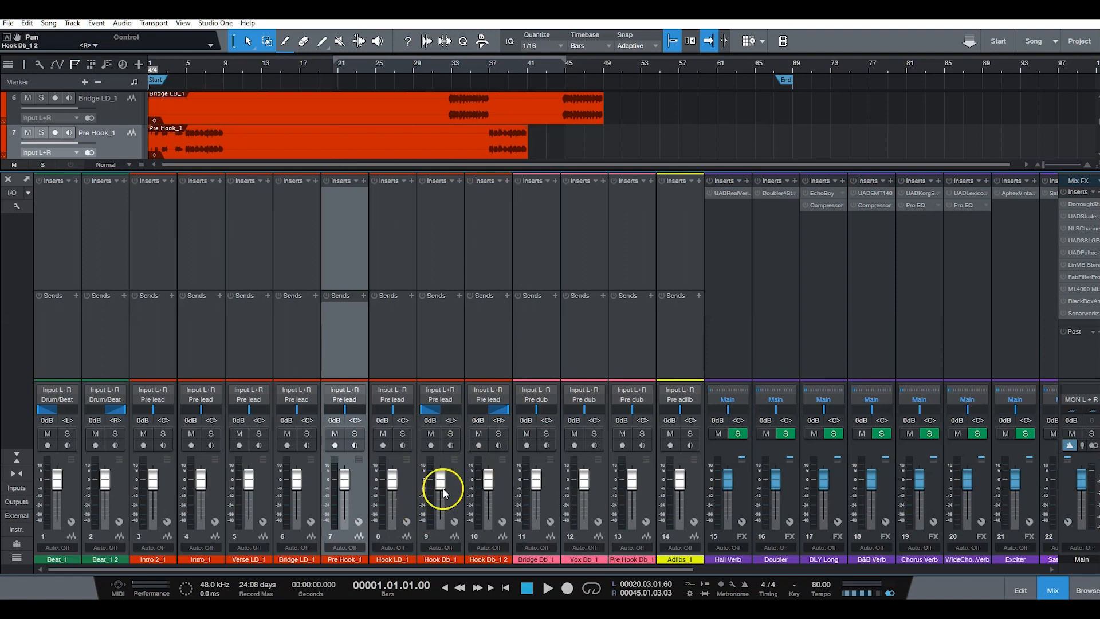
{"action": "left_click", "coordinate": [461, 502]}
{"action": "left_click", "coordinate": [509, 494]}
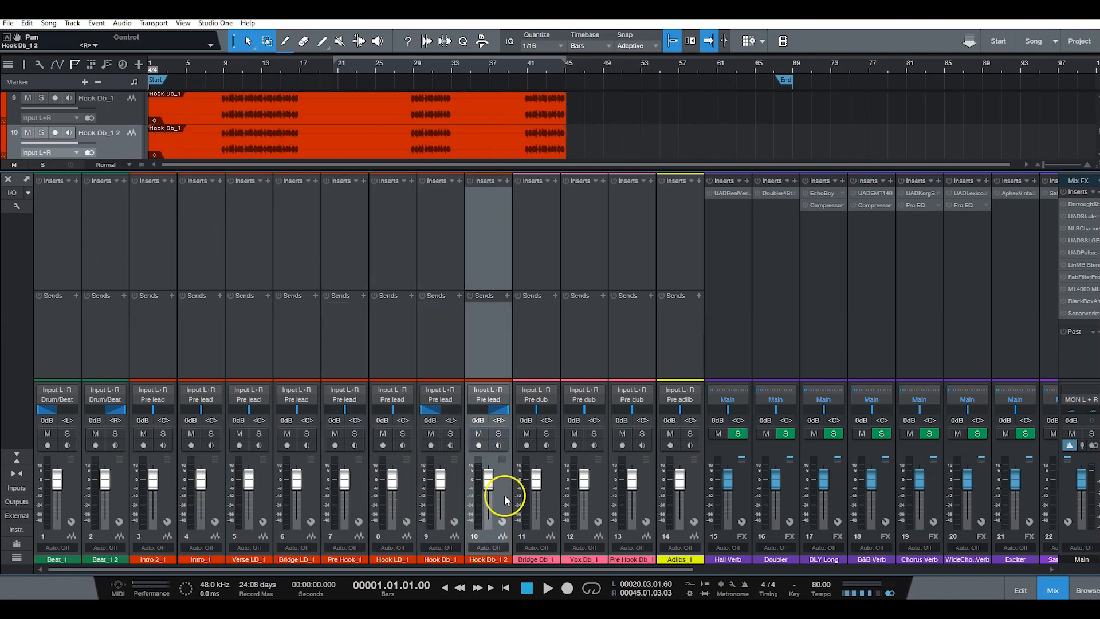
Step: Lower the volume faders of all channels from Beat_1 through Adlibs_1 together to about -12.1 dB
{"action": "left_click", "coordinate": [73, 496]}
{"action": "left_click", "coordinate": [691, 496]}
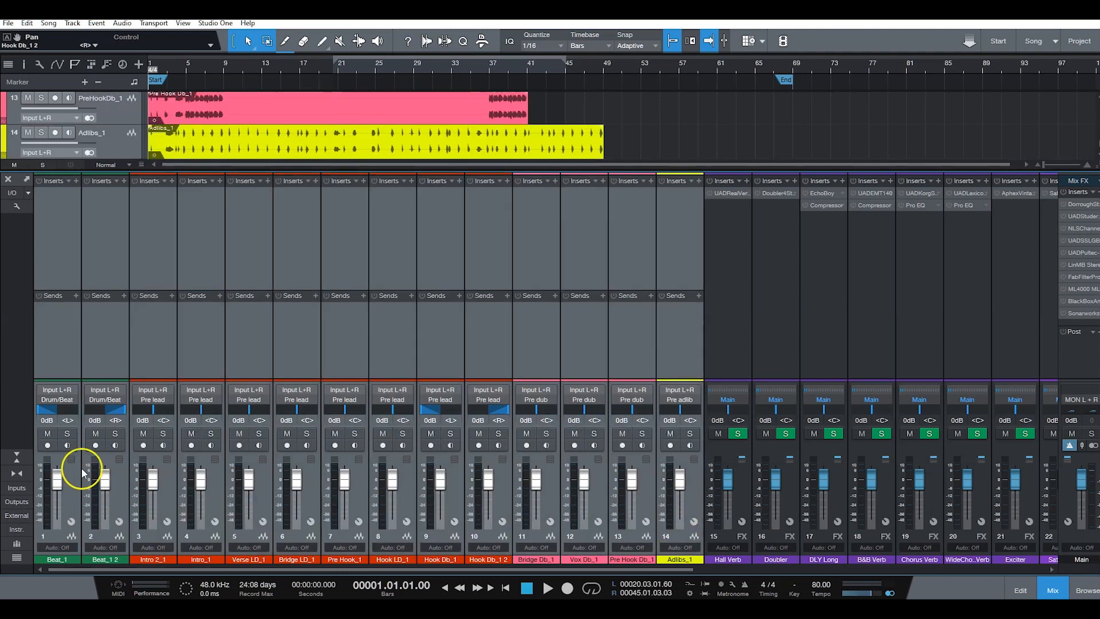
{"action": "left_click_drag", "start_coordinate": [60, 477], "coordinate": [59, 487]}
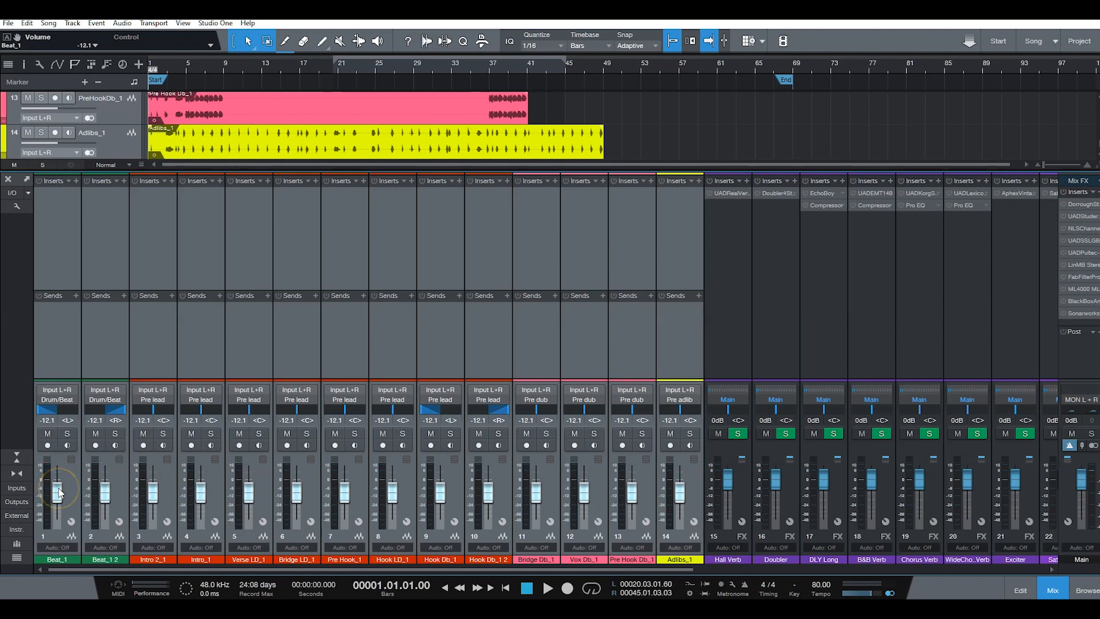
Step: Lower the volume faders of all bus channels from Drum/Beat through Harmony together to about -8.7 dB
{"action": "left_click_drag", "start_coordinate": [294, 569], "coordinate": [687, 583]}
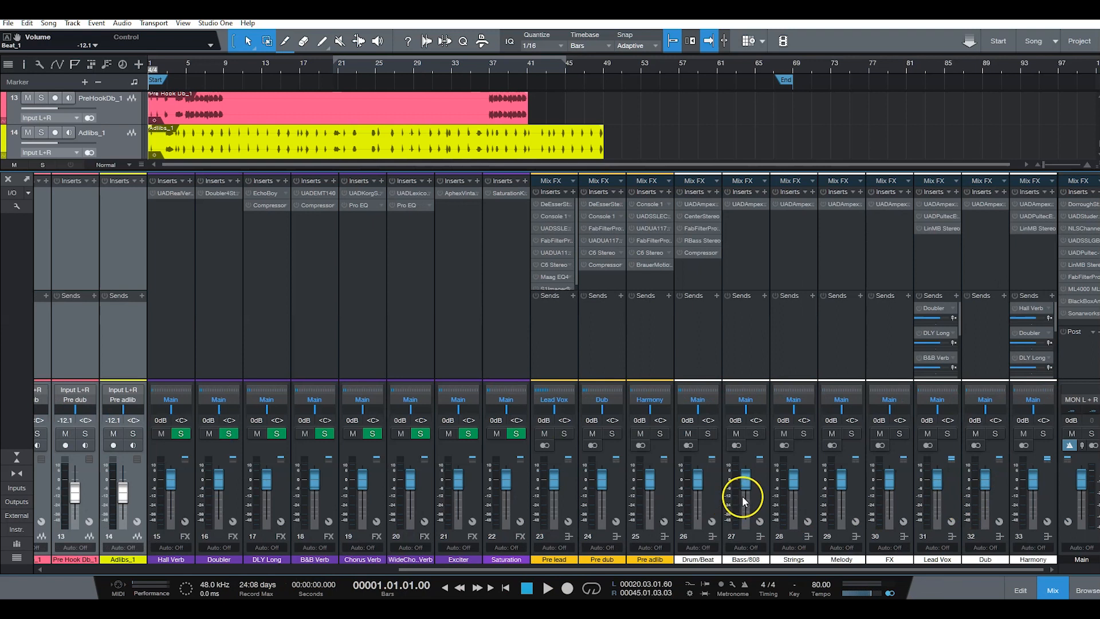
{"action": "left_click", "coordinate": [714, 491]}
{"action": "left_click", "coordinate": [1046, 483], "text": "shift"}
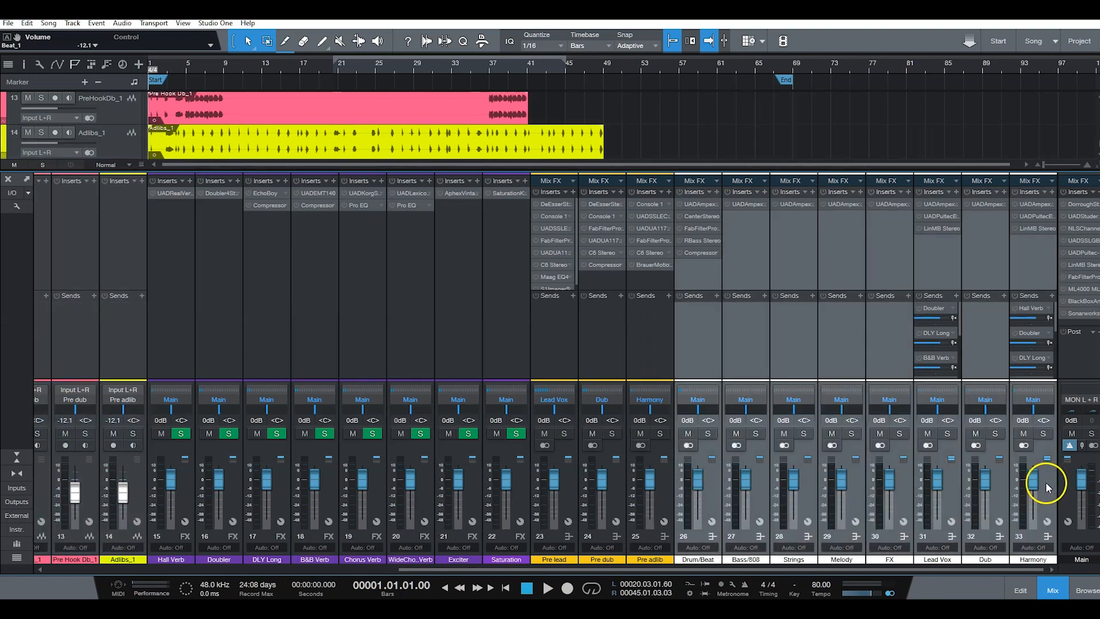
{"action": "left_click_drag", "start_coordinate": [700, 478], "coordinate": [700, 488]}
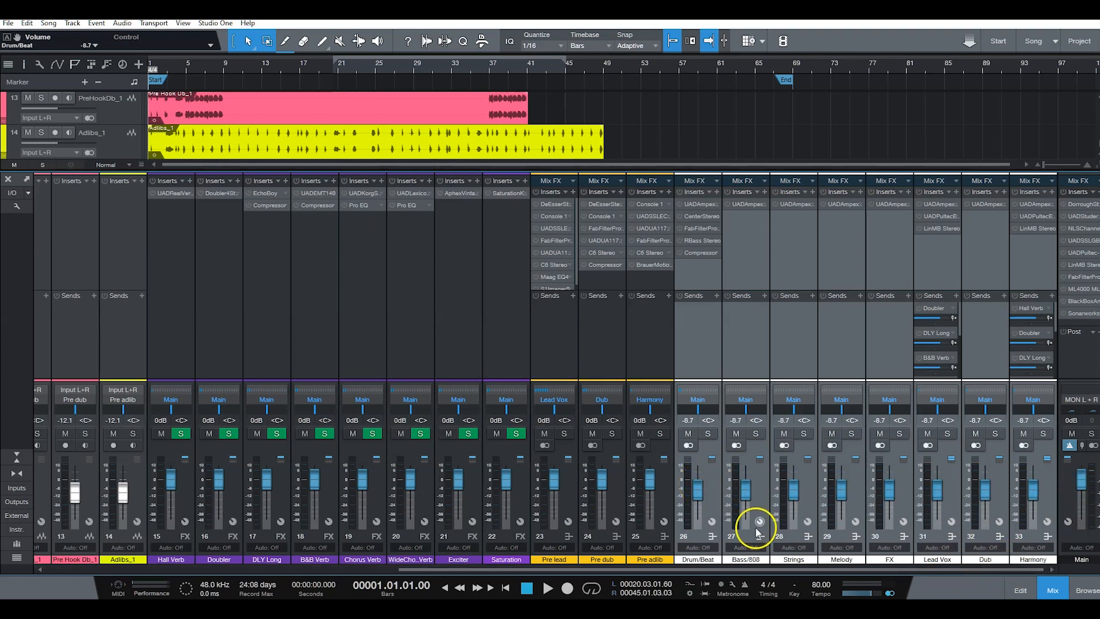
Step: Play the song from the start to check the track levels, and stop playback around bar 9
{"action": "left_click_drag", "start_coordinate": [803, 572], "coordinate": [245, 497]}
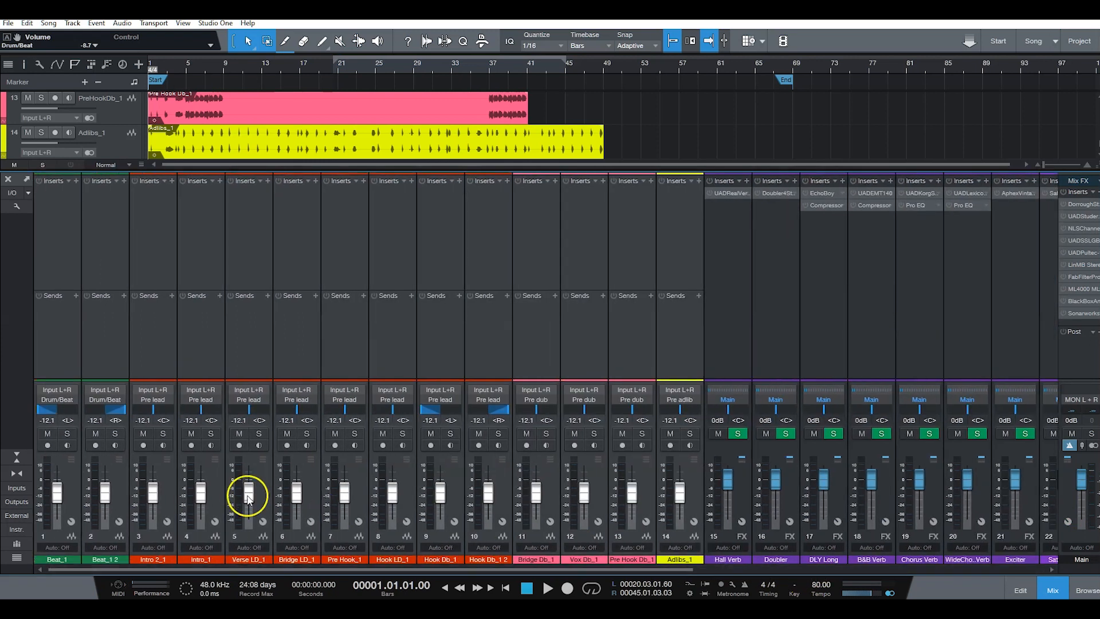
{"action": "left_click", "coordinate": [108, 501]}
{"action": "left_click", "coordinate": [67, 500]}
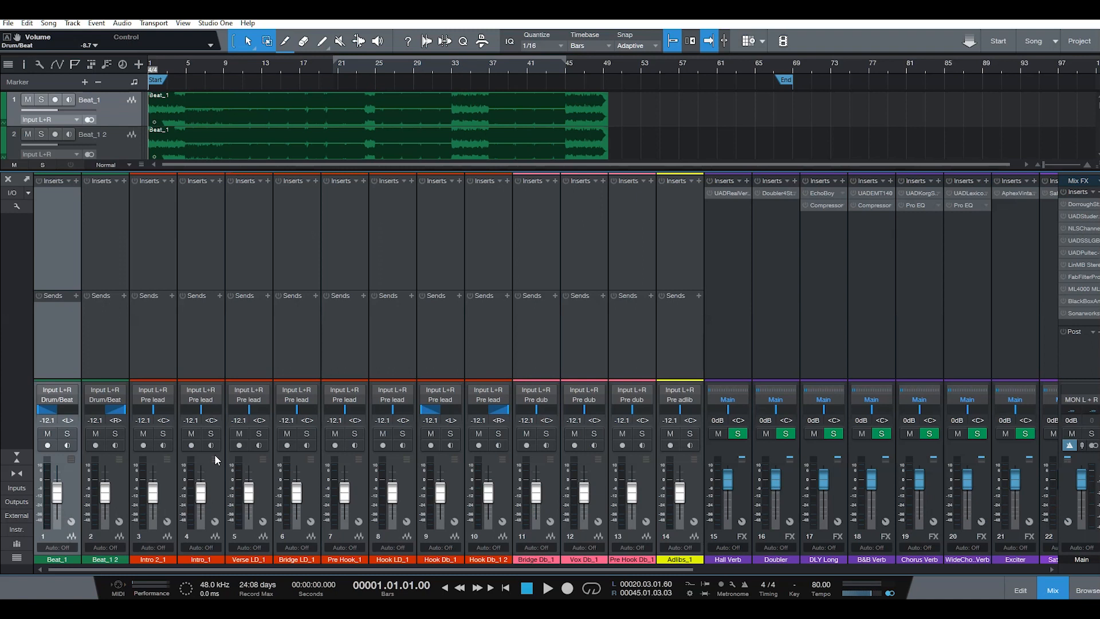
{"action": "key", "text": "space"}
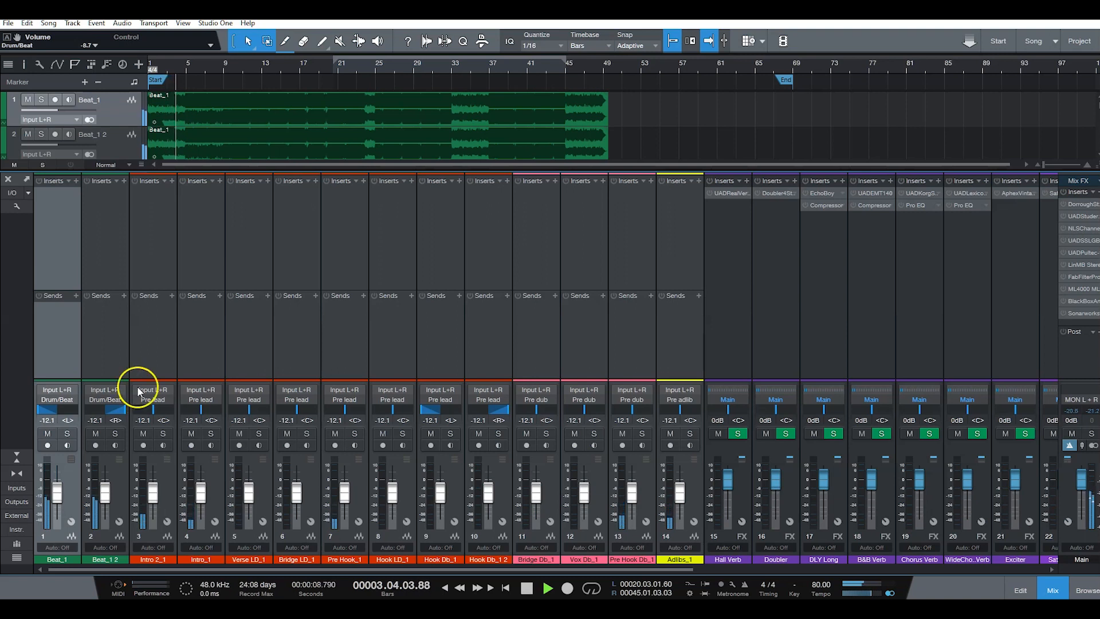
{"action": "left_click", "coordinate": [1055, 589]}
{"action": "left_click", "coordinate": [1057, 589]}
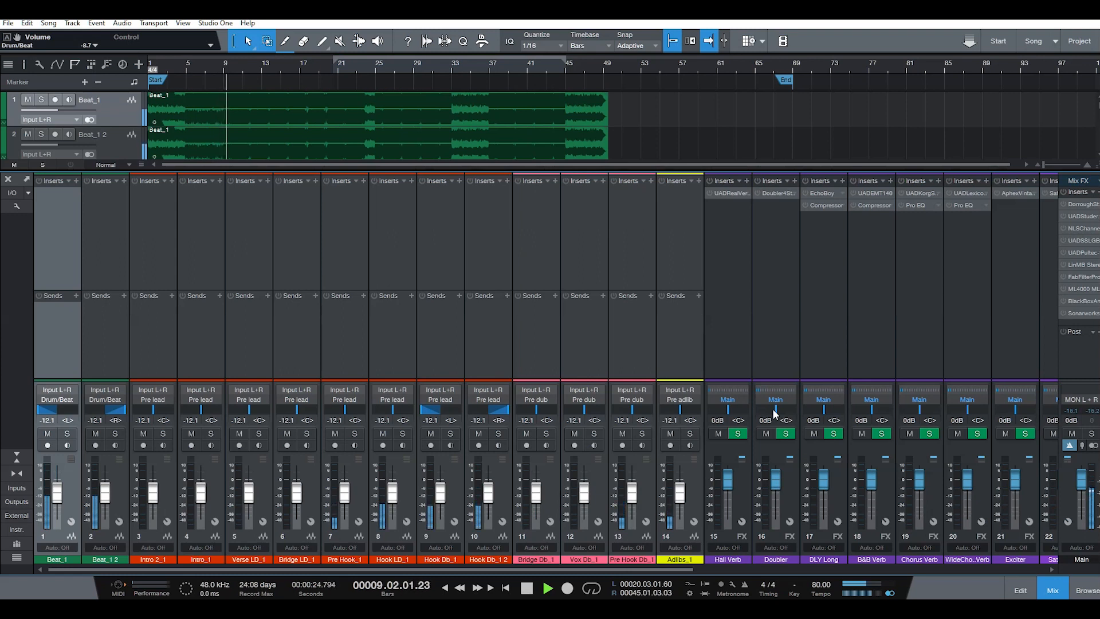
{"action": "key", "text": "space"}
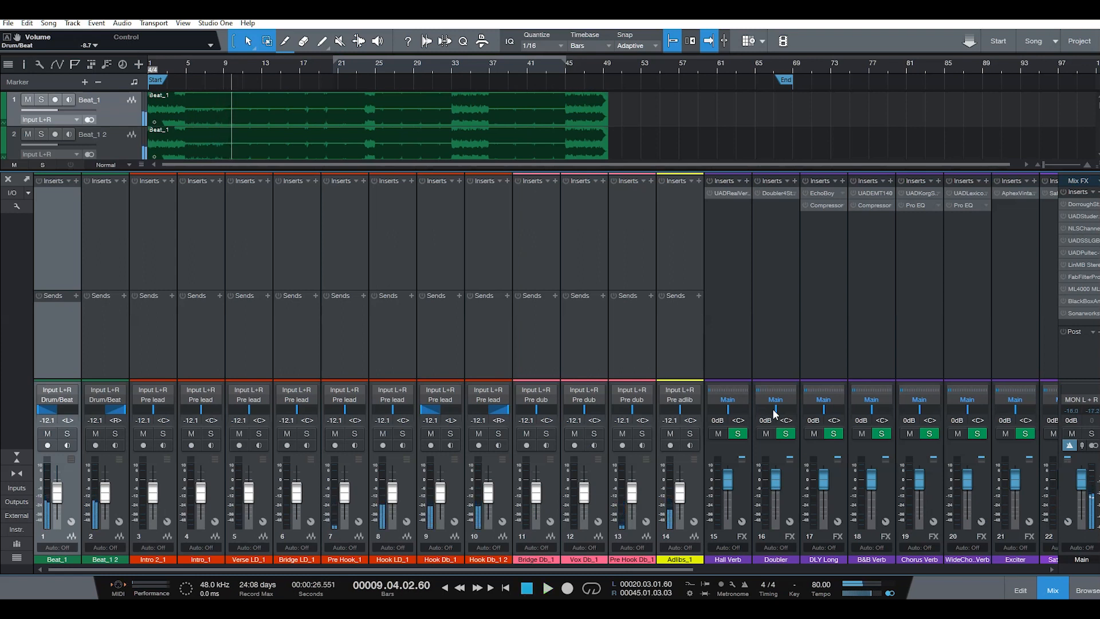
{"action": "left_click", "coordinate": [371, 522]}
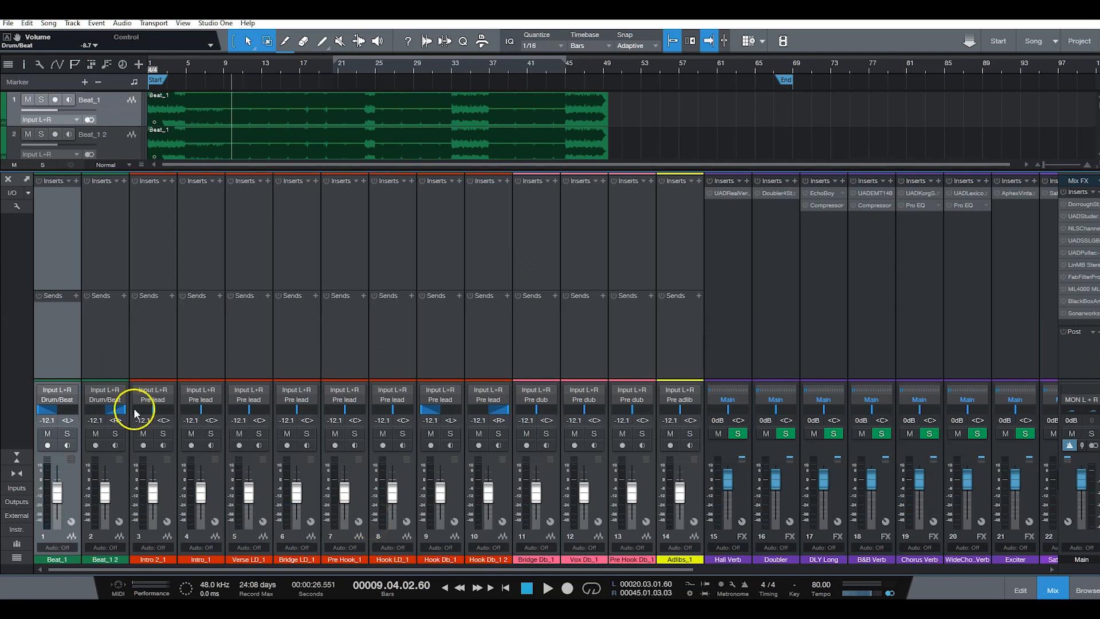
Step: Solo the Beat_1 and Beat_1 2 channels and select both of them
{"action": "left_click", "coordinate": [115, 434]}
{"action": "left_click", "coordinate": [67, 434]}
{"action": "left_click", "coordinate": [159, 496]}
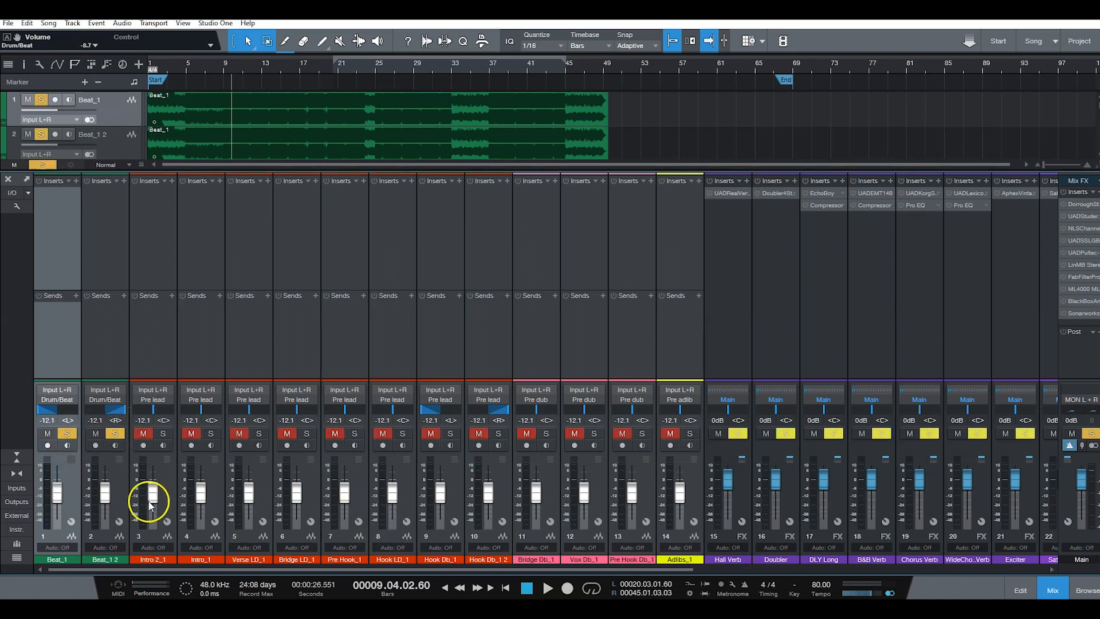
{"action": "left_click", "coordinate": [118, 494]}
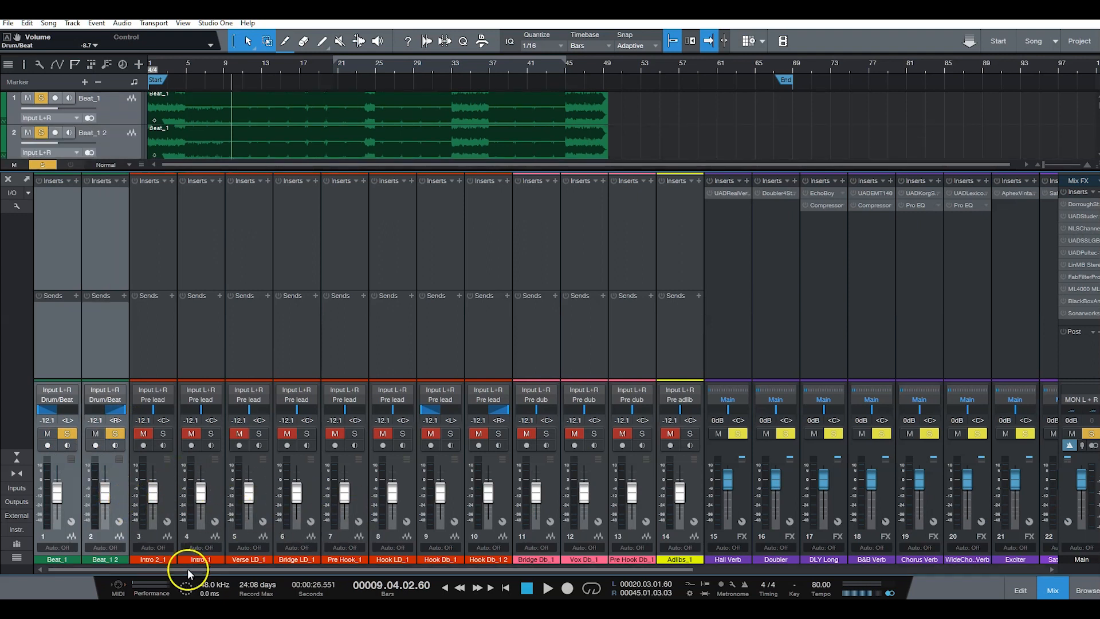
Step: Lower the Drum/Beat bus fader to about -16.9 dB while the soloed beat plays, and stop playback
{"action": "left_click_drag", "start_coordinate": [189, 568], "coordinate": [601, 576]}
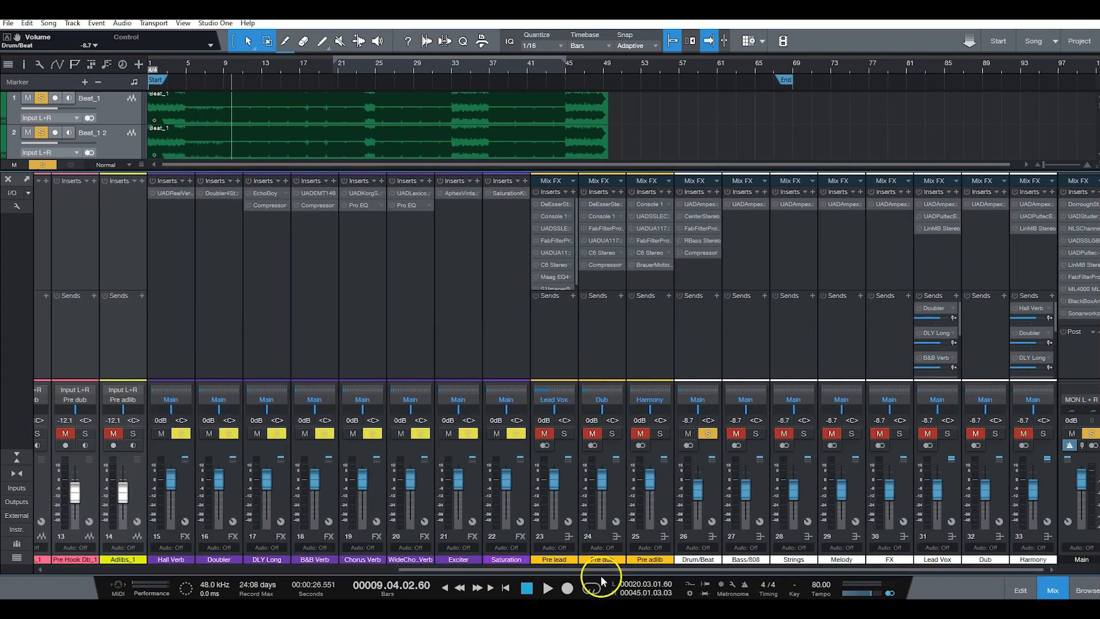
{"action": "left_click", "coordinate": [715, 483]}
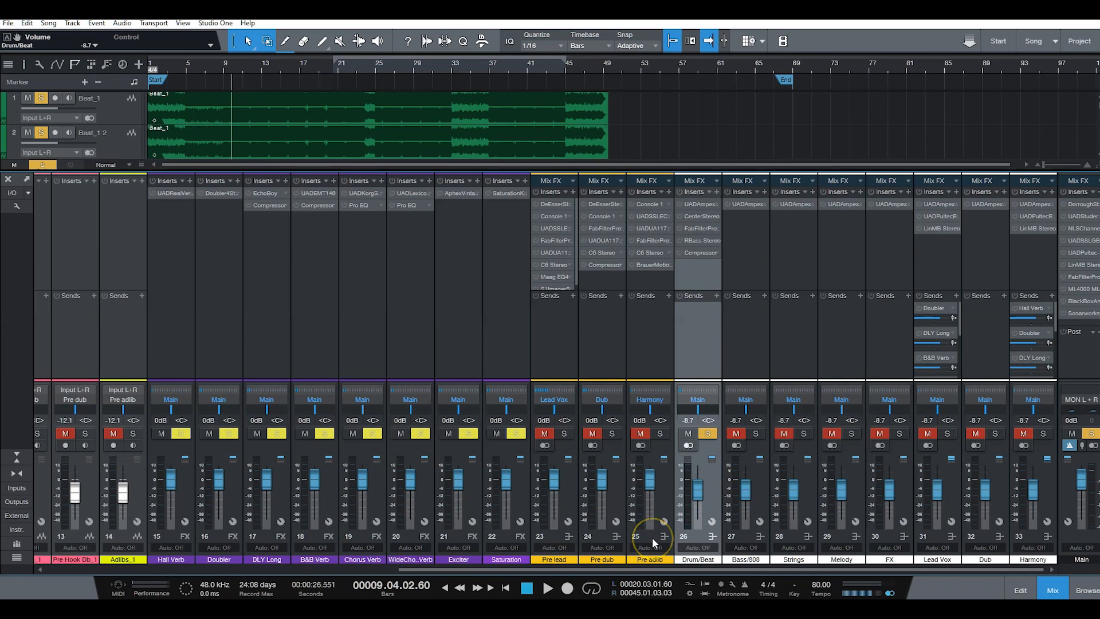
{"action": "mouse_move", "coordinate": [636, 568]}
{"action": "left_mouse_down"}
{"action": "mouse_move", "coordinate": [367, 588]}
{"action": "mouse_move", "coordinate": [636, 582]}
{"action": "left_mouse_up"}
{"action": "key", "text": "space"}
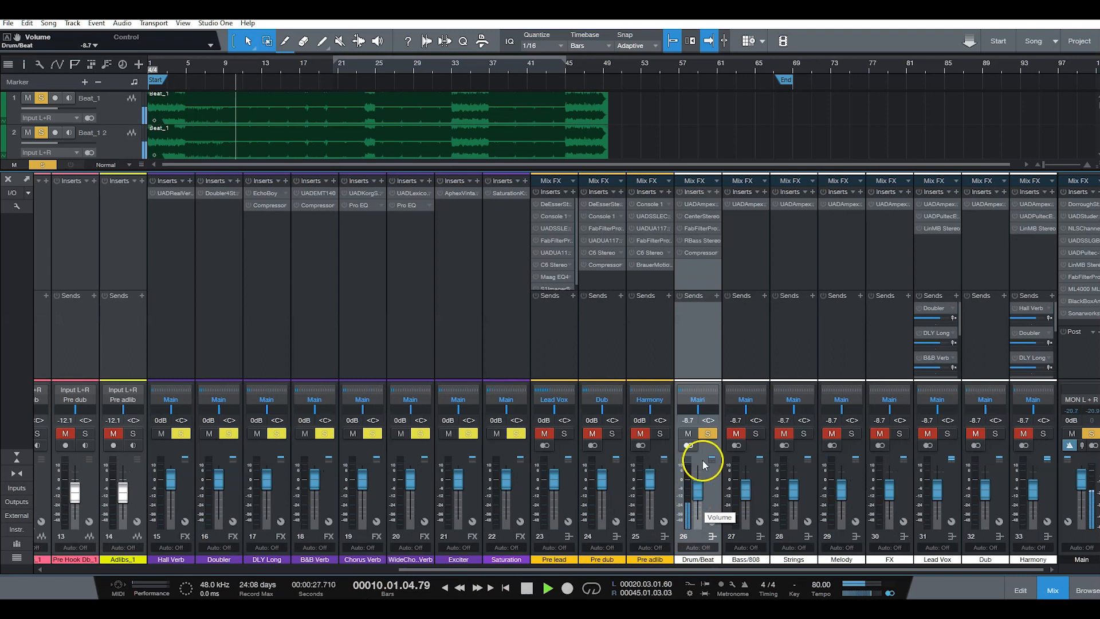
{"action": "left_click_drag", "start_coordinate": [698, 483], "coordinate": [698, 490]}
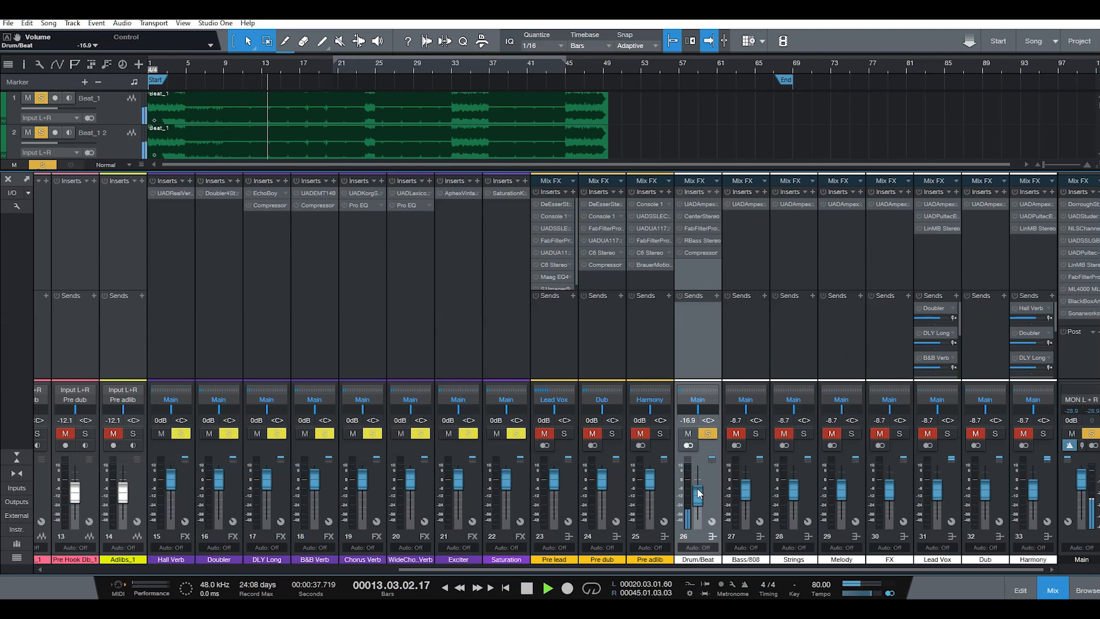
{"action": "left_click_drag", "start_coordinate": [698, 493], "coordinate": [692, 491]}
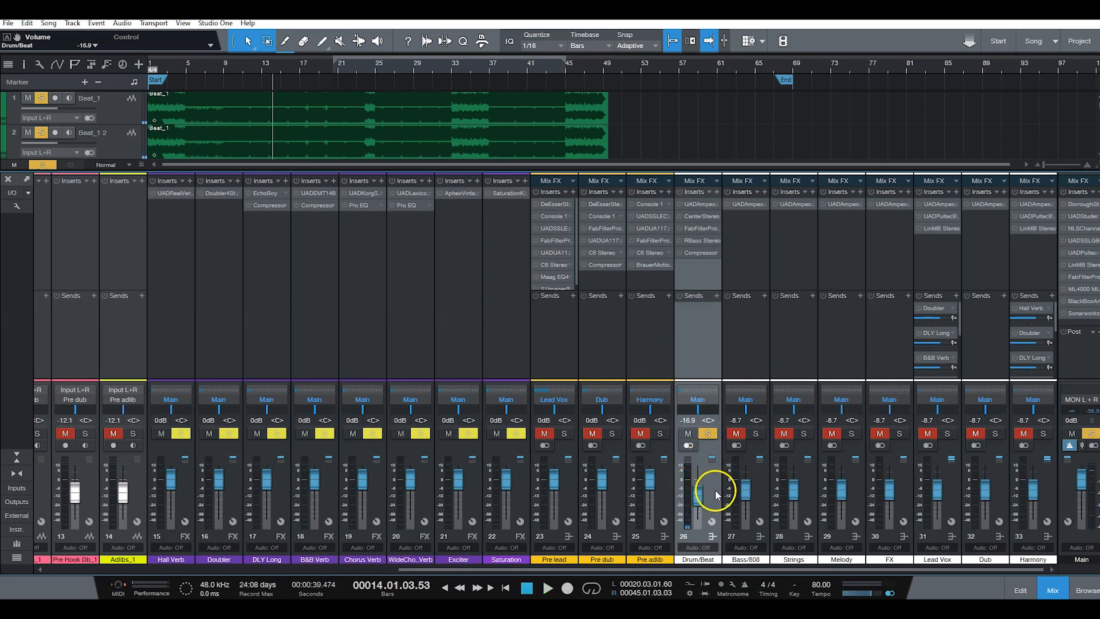
Step: Examine the lead vocal tracks in the arrangement and their channels and buses in the mixer
{"action": "left_click_drag", "start_coordinate": [655, 571], "coordinate": [236, 553]}
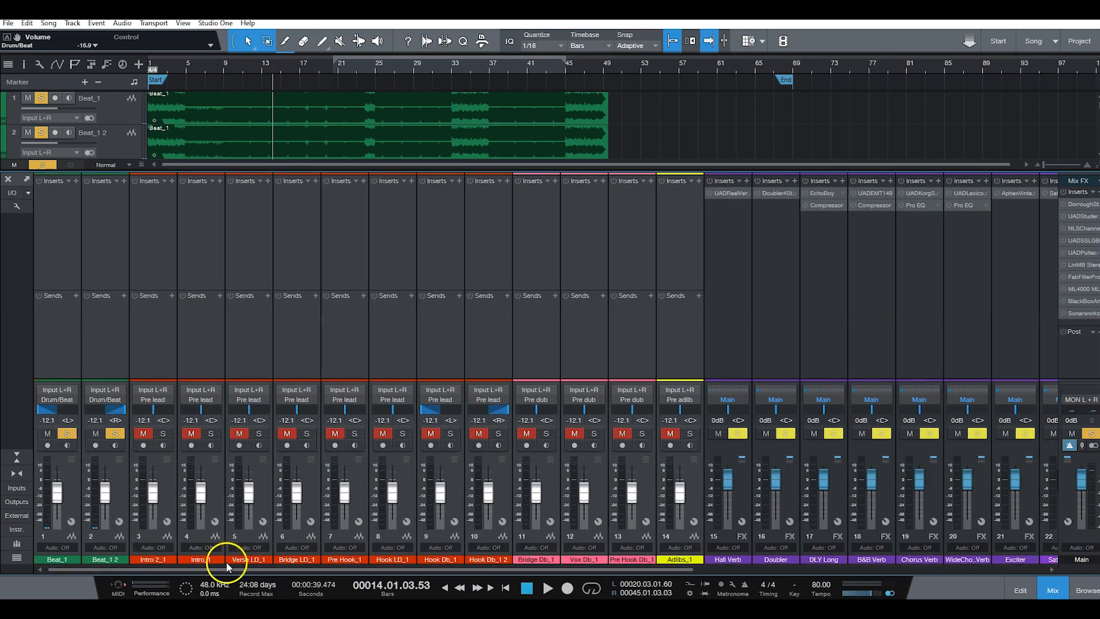
{"action": "scroll", "coordinate": [675, 109], "scroll_direction": "down", "scroll_amount": 5}
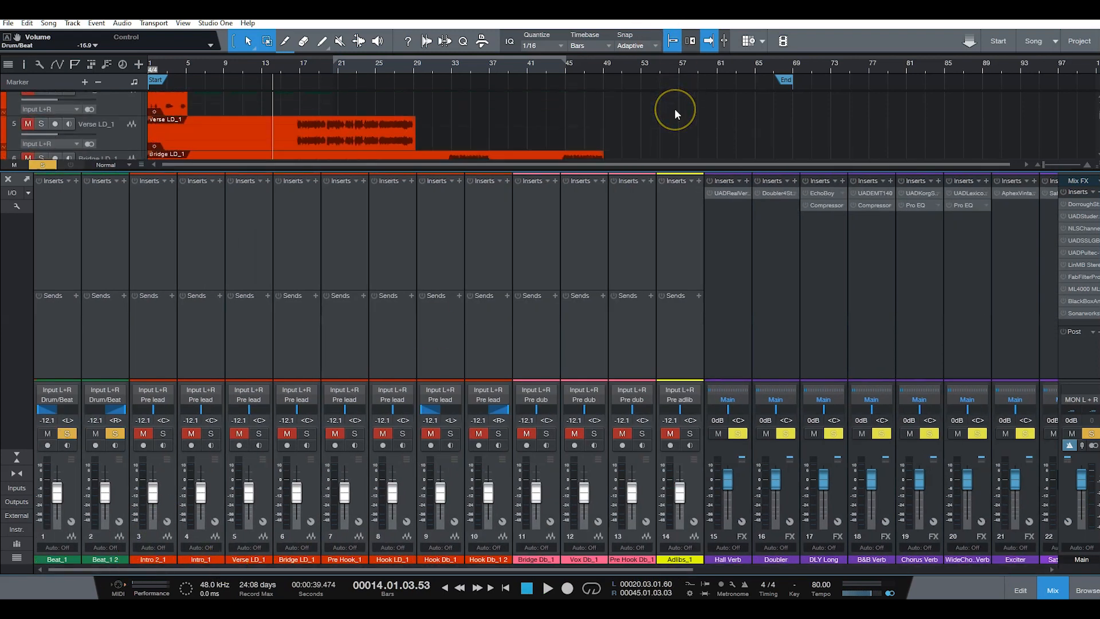
{"action": "scroll", "coordinate": [676, 114], "scroll_direction": "up", "scroll_amount": 5}
{"action": "scroll", "coordinate": [675, 114], "scroll_direction": "down", "scroll_amount": 4}
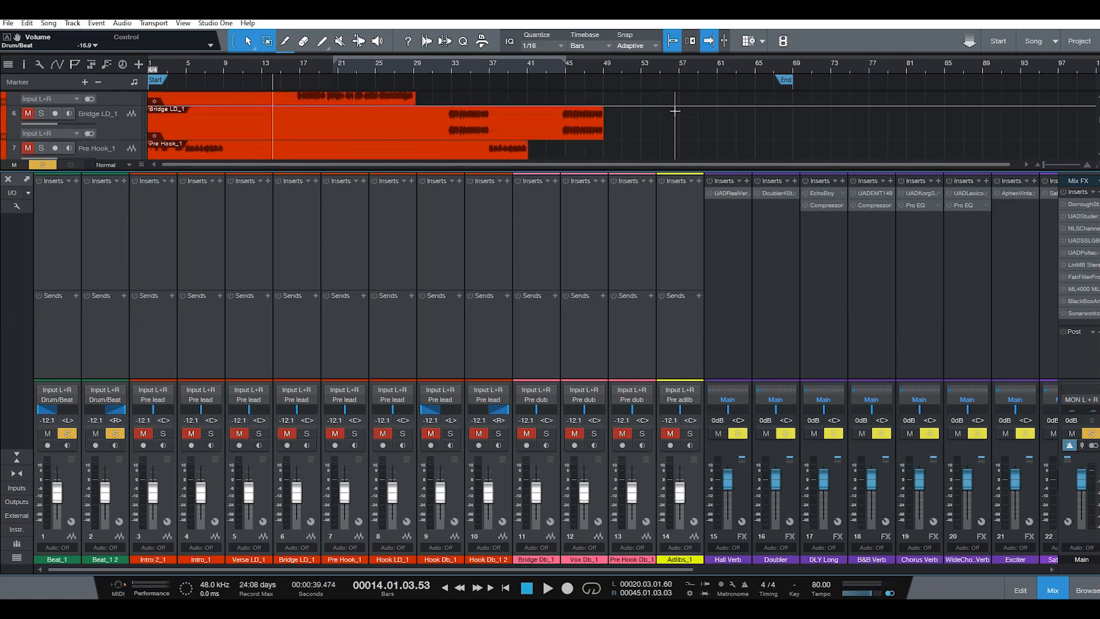
{"action": "scroll", "coordinate": [675, 110], "scroll_direction": "down", "scroll_amount": 4}
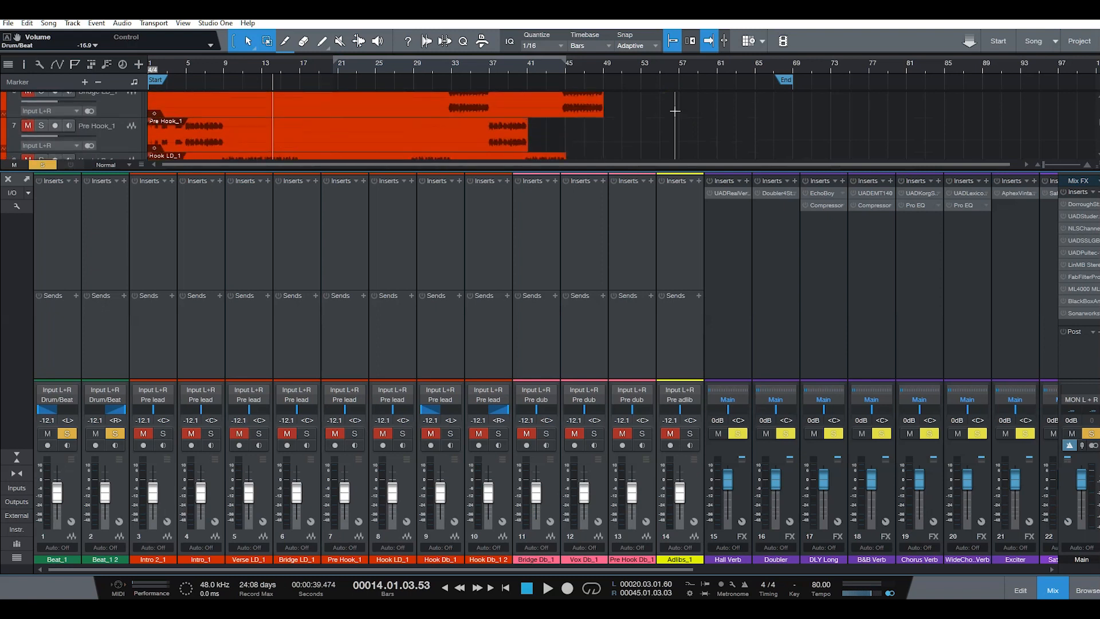
{"action": "scroll", "coordinate": [675, 110], "scroll_direction": "up", "scroll_amount": 2}
{"action": "scroll", "coordinate": [676, 110], "scroll_direction": "down", "scroll_amount": 1}
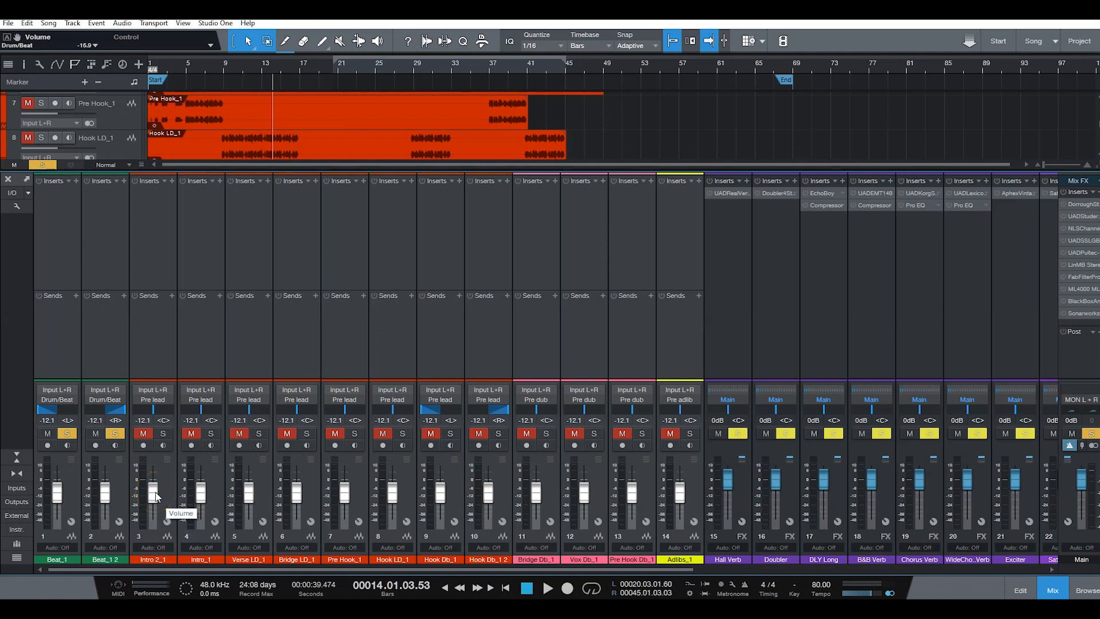
{"action": "left_click_drag", "start_coordinate": [425, 570], "coordinate": [786, 568]}
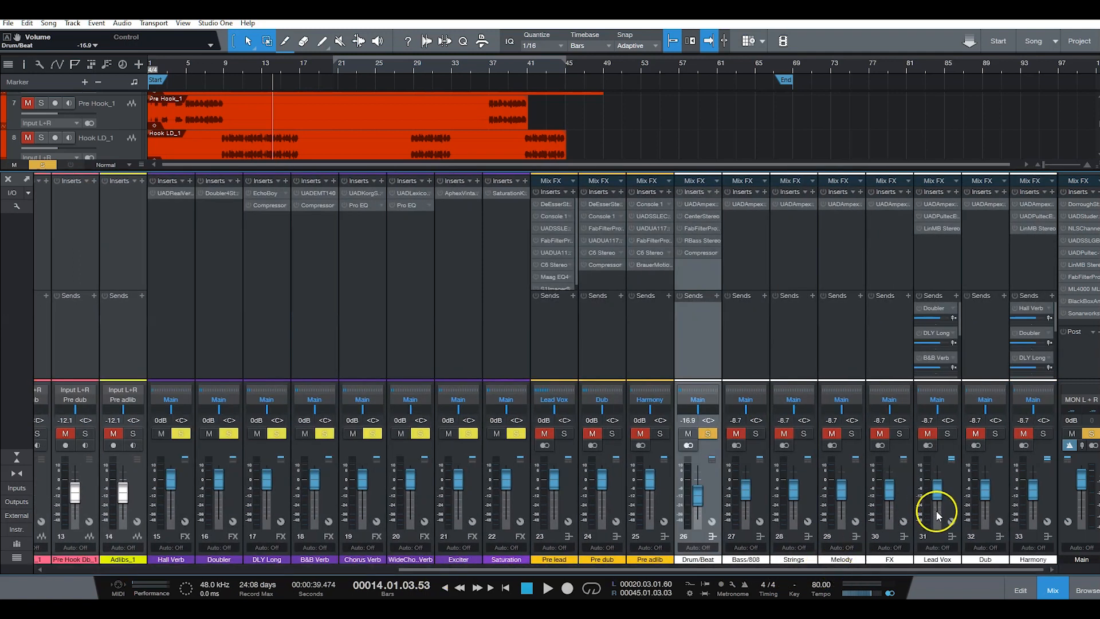
{"action": "left_click_drag", "start_coordinate": [781, 570], "coordinate": [339, 580]}
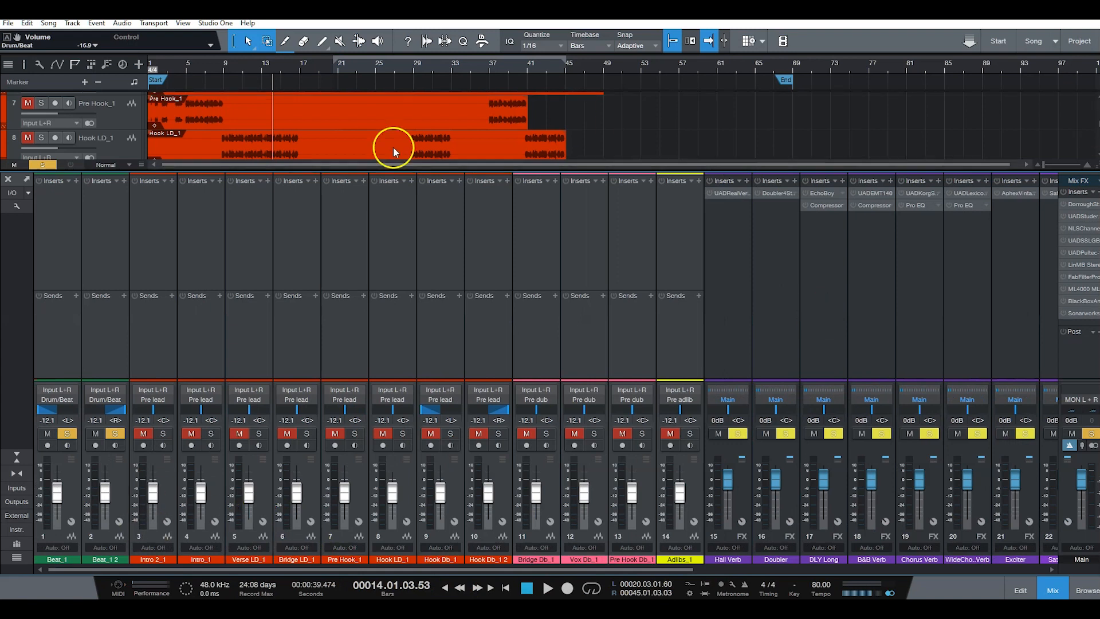
{"action": "scroll", "coordinate": [354, 140], "scroll_direction": "up", "scroll_amount": 4}
{"action": "scroll", "coordinate": [355, 146], "scroll_direction": "up", "scroll_amount": 3}
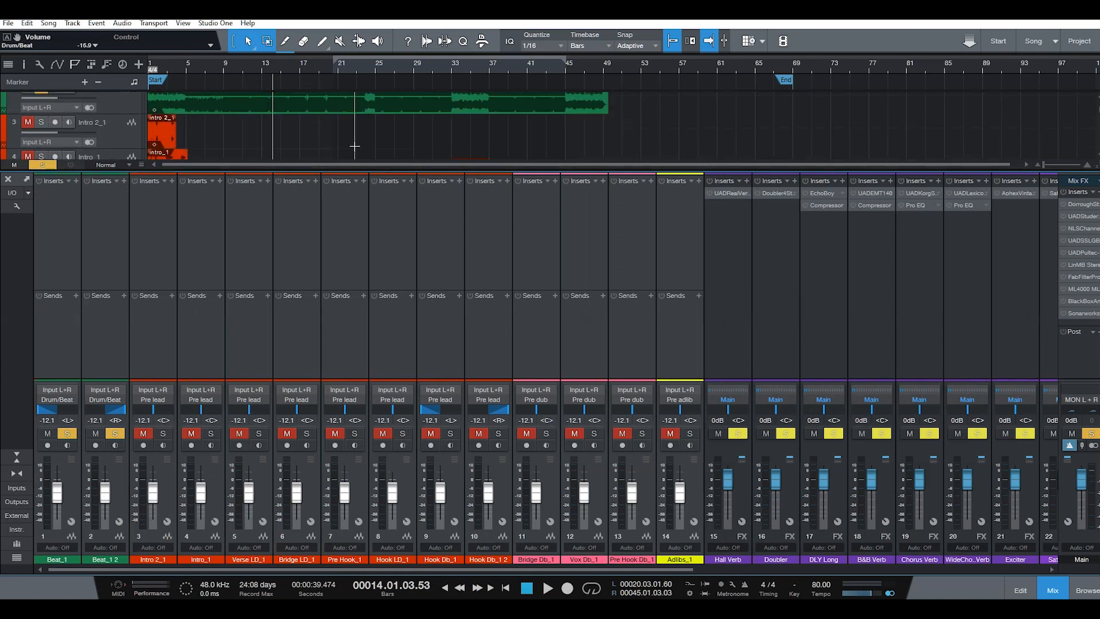
{"action": "scroll", "coordinate": [355, 146], "scroll_direction": "down", "scroll_amount": 1}
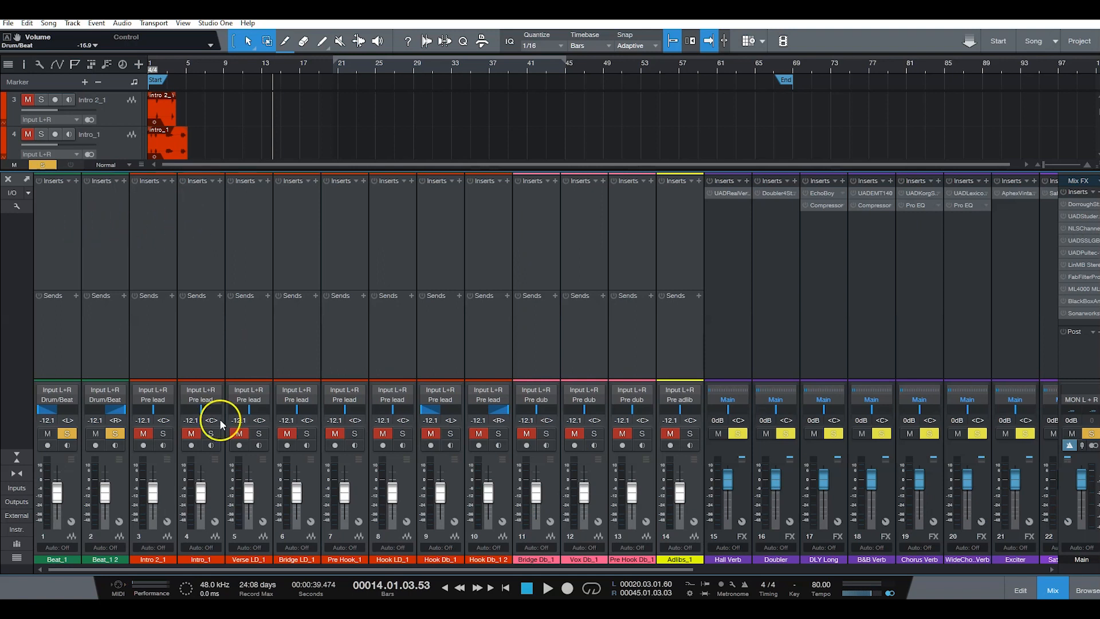
Step: Return to the song start, start playback and add the Intro 2_1 and Intro_1 channels to the solo
{"action": "key", "text": "KP_0"}
{"action": "key", "text": "KP_0"}
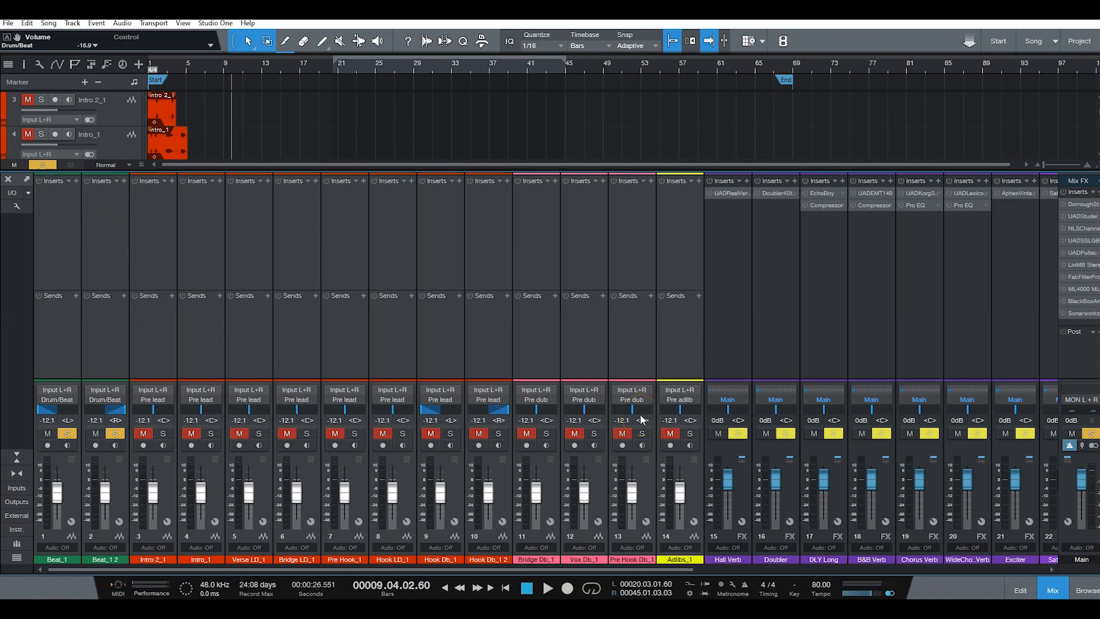
{"action": "left_click", "coordinate": [163, 434]}
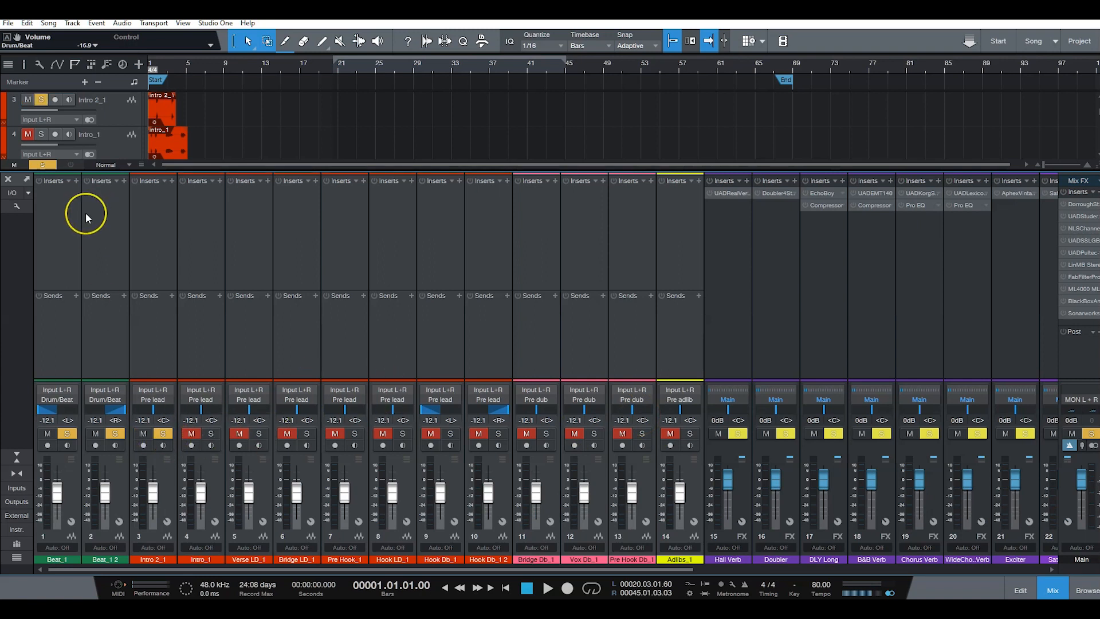
{"action": "key", "text": "space"}
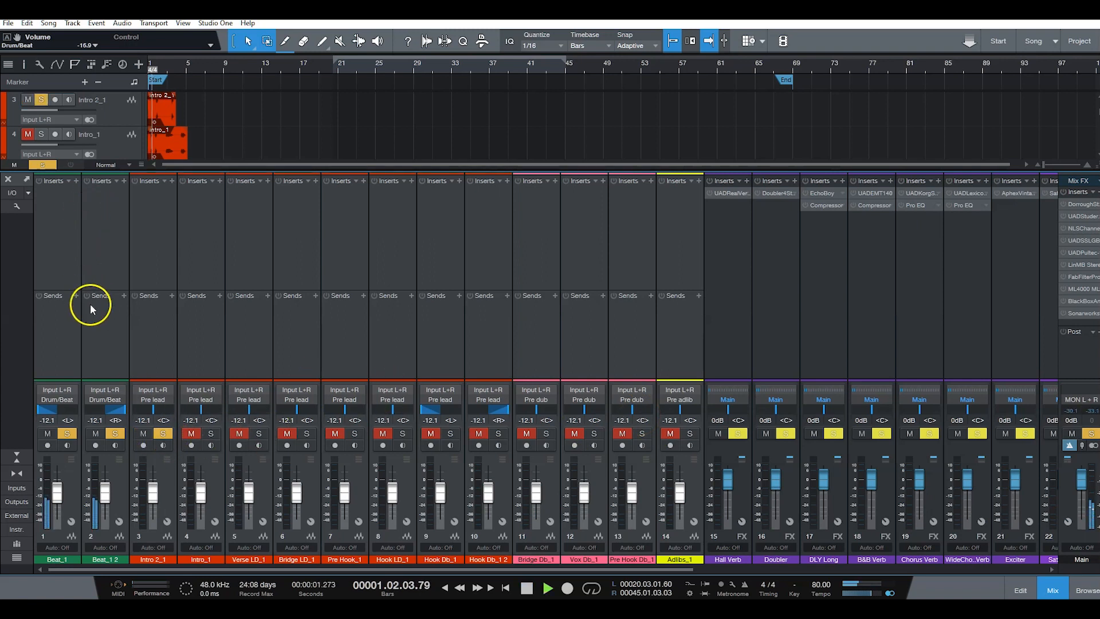
{"action": "left_click", "coordinate": [192, 434]}
{"action": "left_click", "coordinate": [211, 433]}
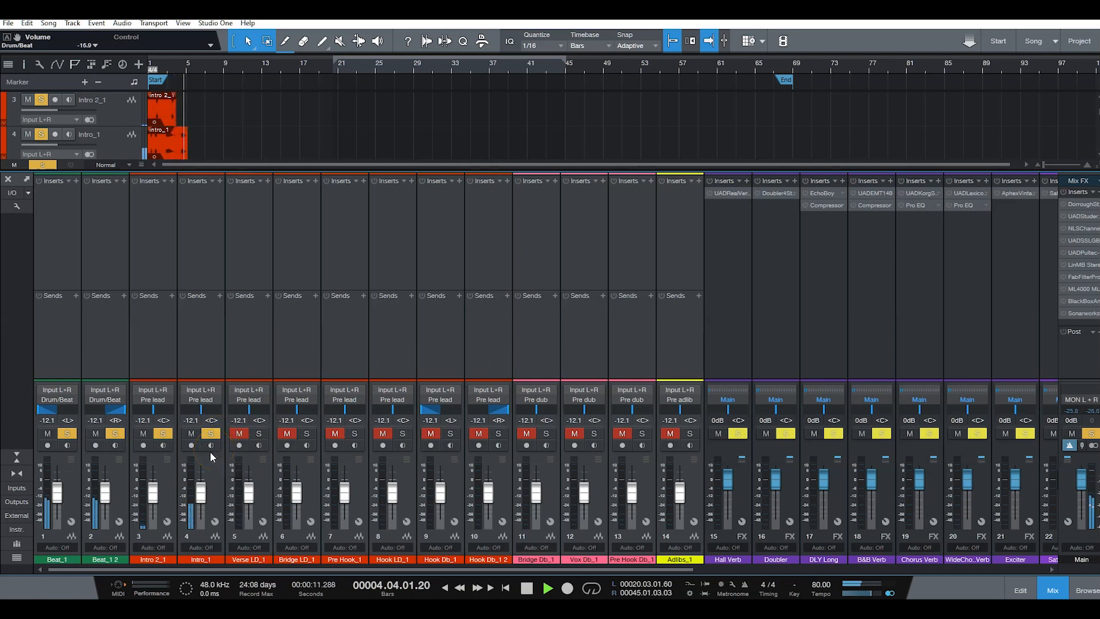
Step: Replay the intro, lower the Intro 2_1 and Intro_1 faders together to about -17.9 dB, and set Intro_1 alone to about -16.9 dB
{"action": "key", "text": "space"}
{"action": "key", "text": "comma"}
{"action": "key", "text": "space"}
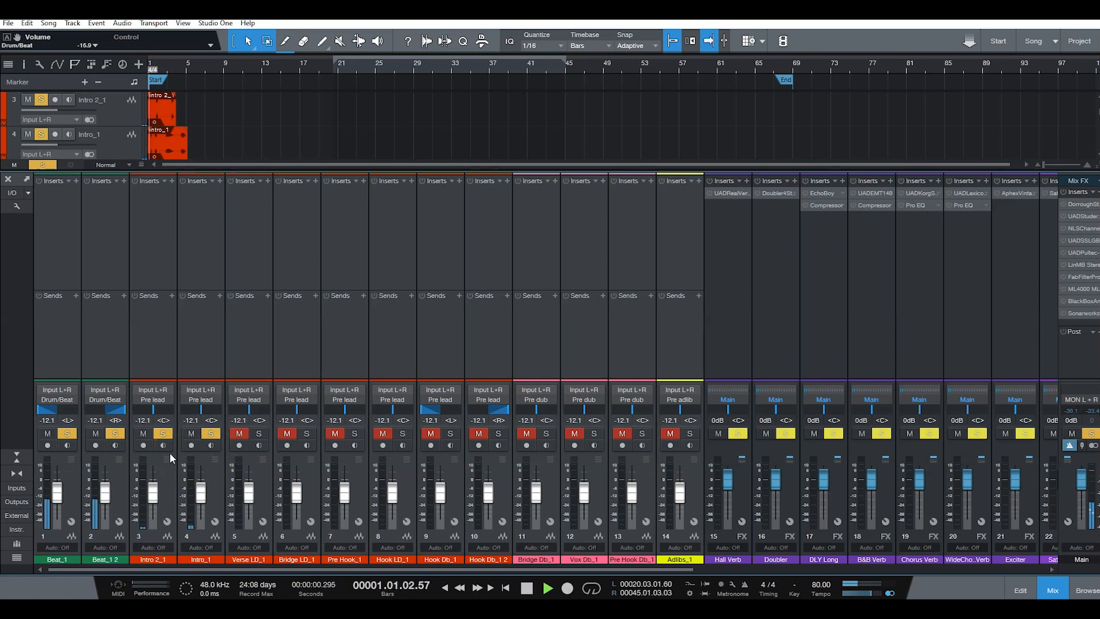
{"action": "left_click", "coordinate": [219, 501]}
{"action": "left_click", "coordinate": [164, 504], "text": "ctrl"}
{"action": "left_click_drag", "start_coordinate": [153, 491], "coordinate": [153, 497]}
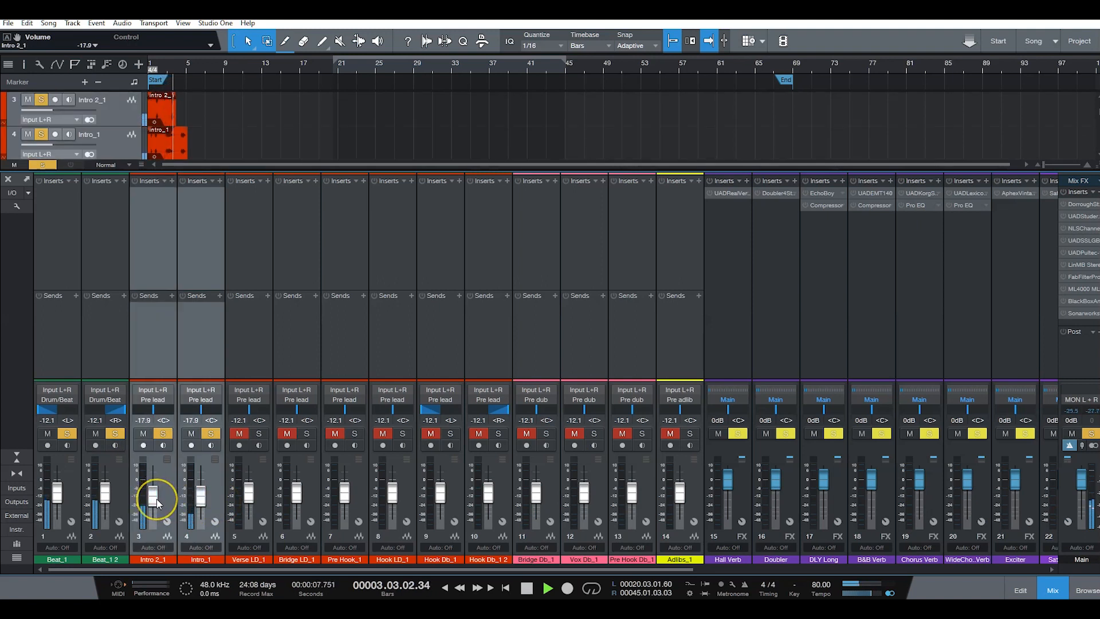
{"action": "left_click", "coordinate": [200, 498]}
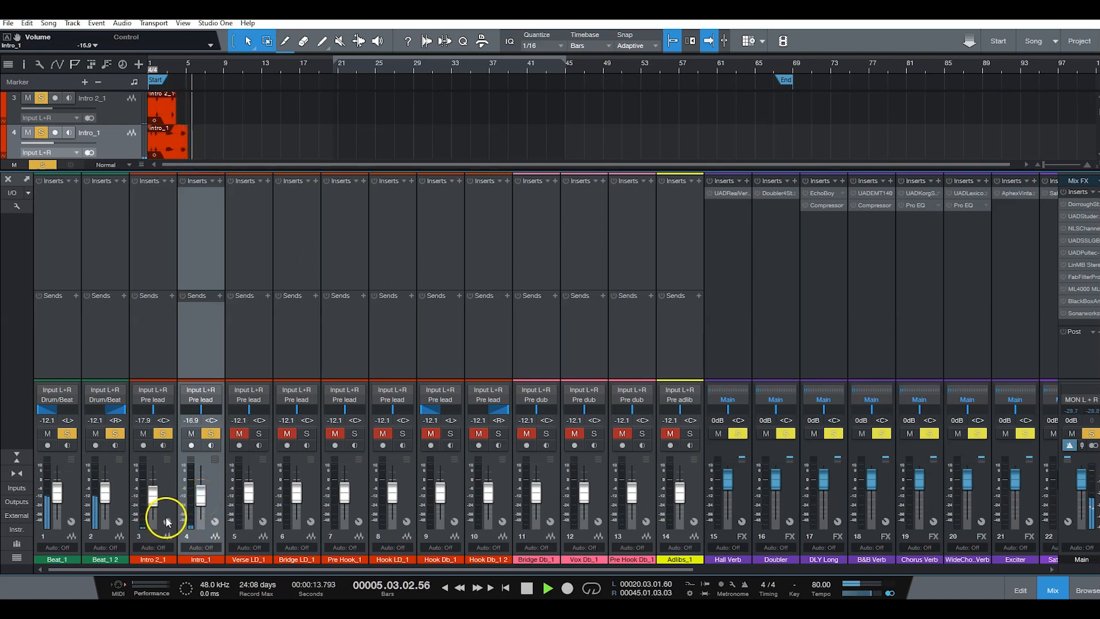
Step: Replay the intro from the song start to check the intro vocals against the beat
{"action": "key", "text": "space"}
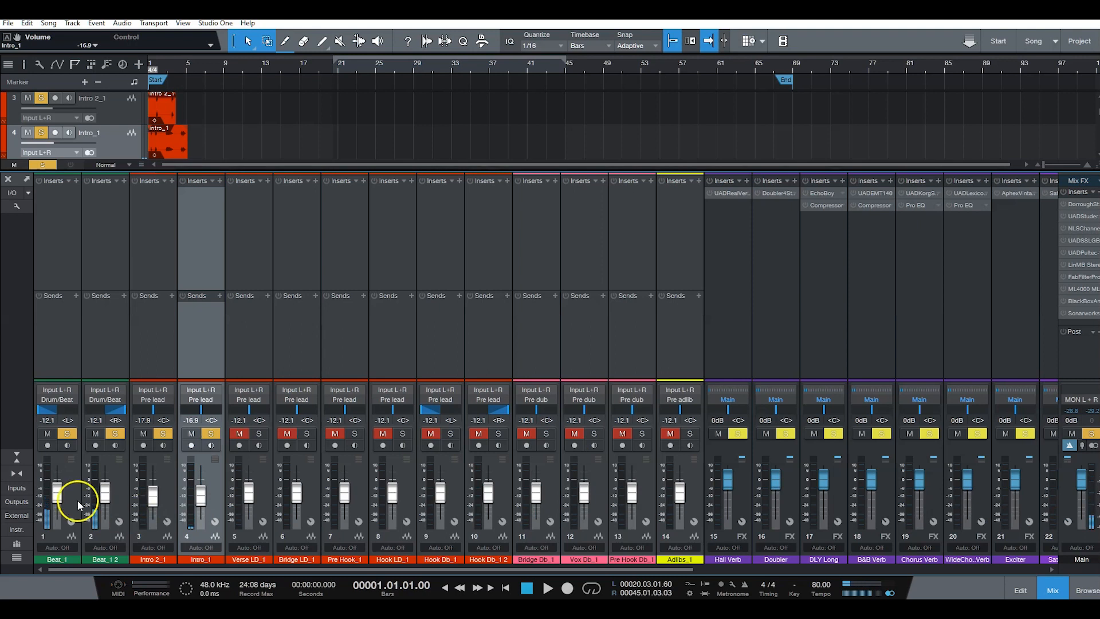
{"action": "key", "text": "space"}
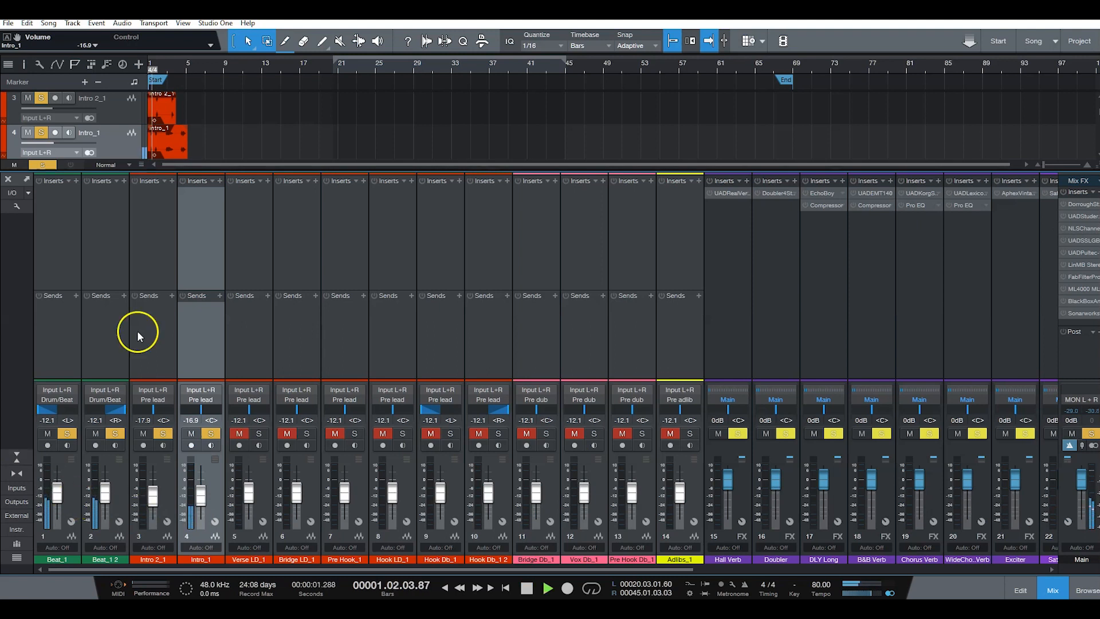
{"action": "right_click", "coordinate": [299, 124]}
{"action": "left_click", "coordinate": [287, 124]}
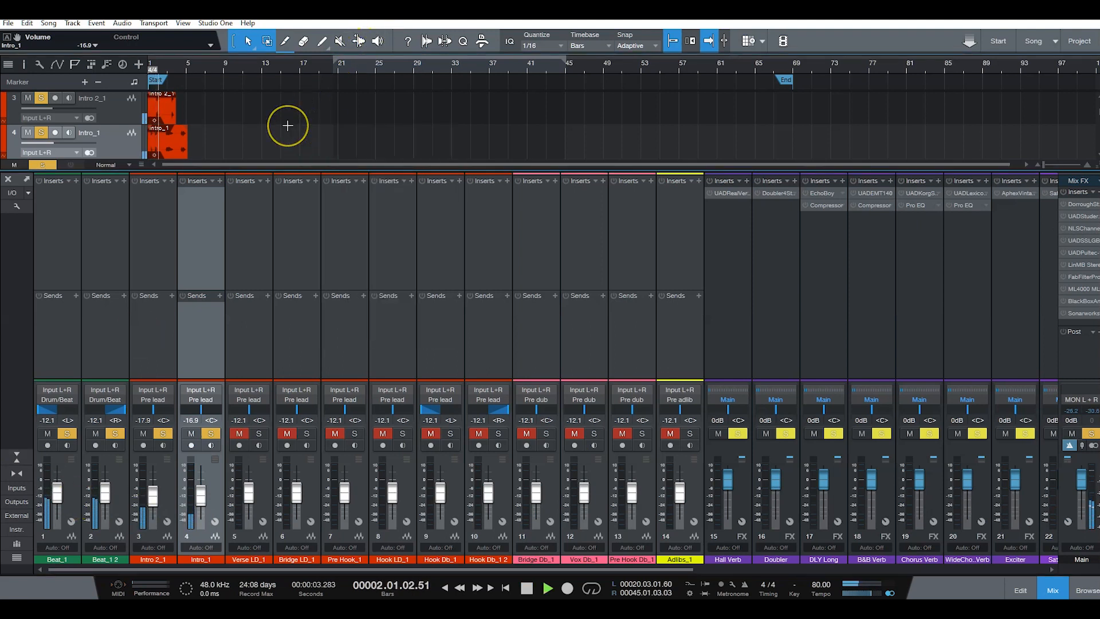
Step: Add the Pre Hook_1 track to the solo, replay the song from the start, and briefly audition Hook LD_1 as the hook begins
{"action": "scroll", "coordinate": [287, 125], "scroll_direction": "down", "scroll_amount": 2}
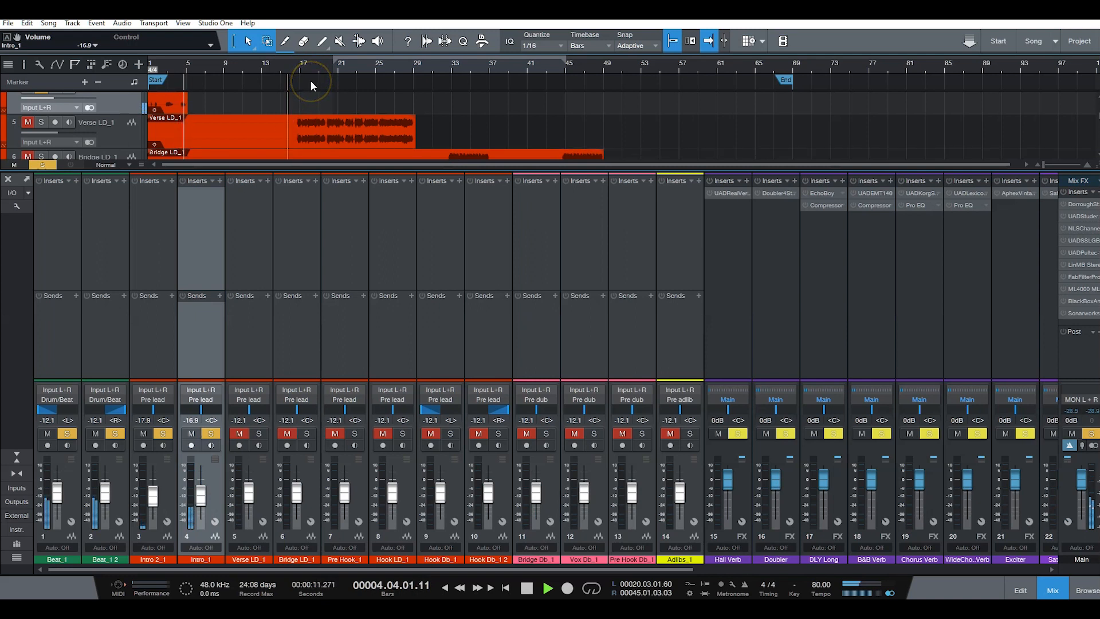
{"action": "scroll", "coordinate": [255, 117], "scroll_direction": "down", "scroll_amount": 1}
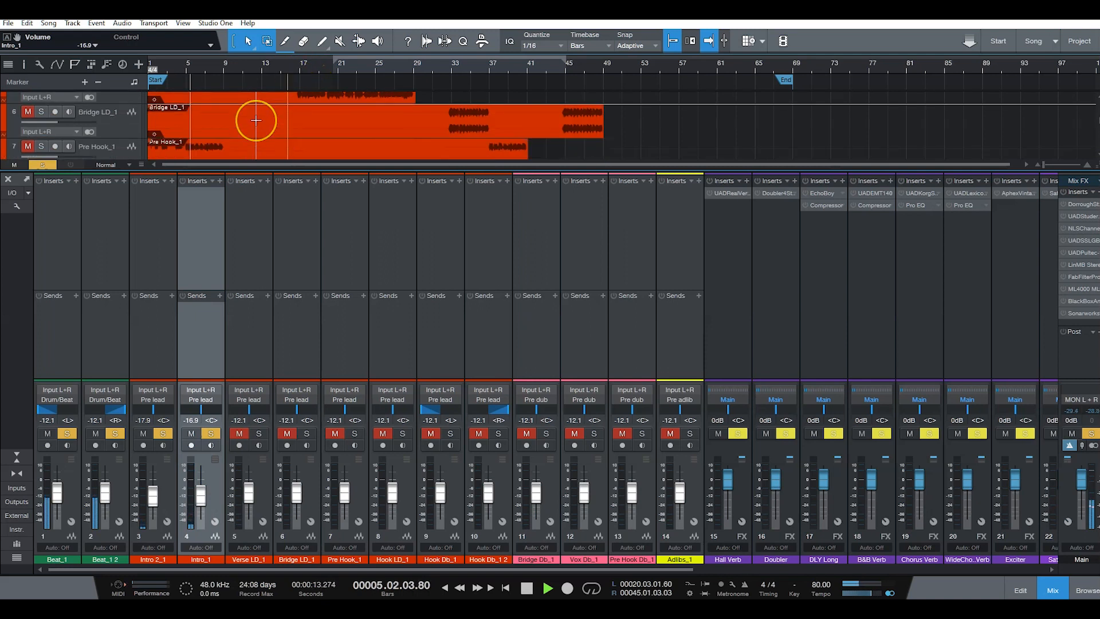
{"action": "scroll", "coordinate": [256, 120], "scroll_direction": "down", "scroll_amount": 1}
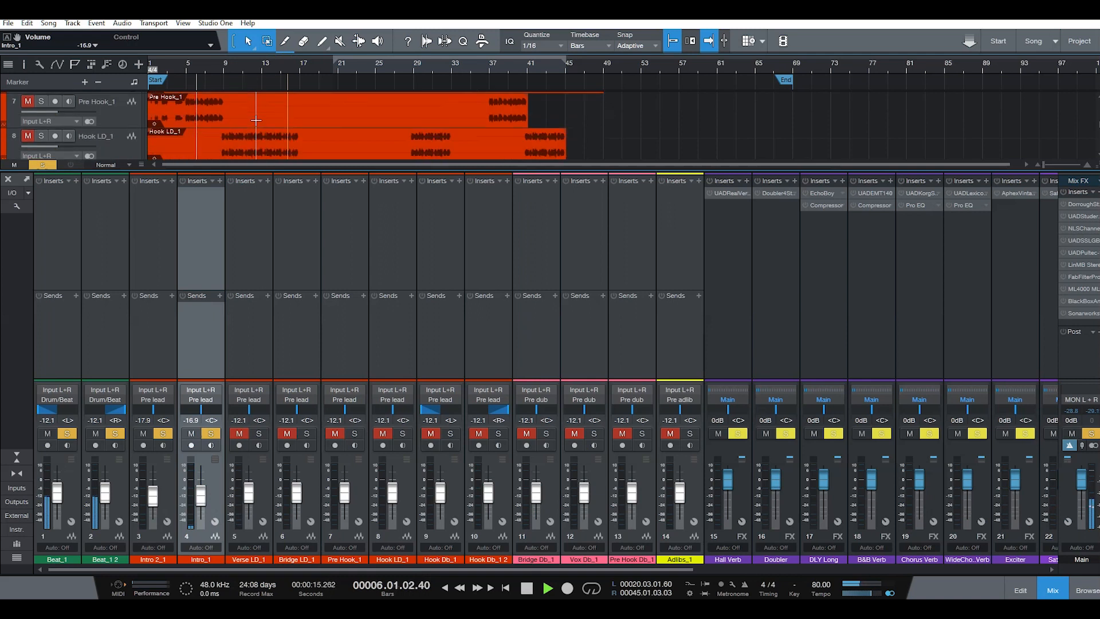
{"action": "left_click", "coordinate": [1052, 592]}
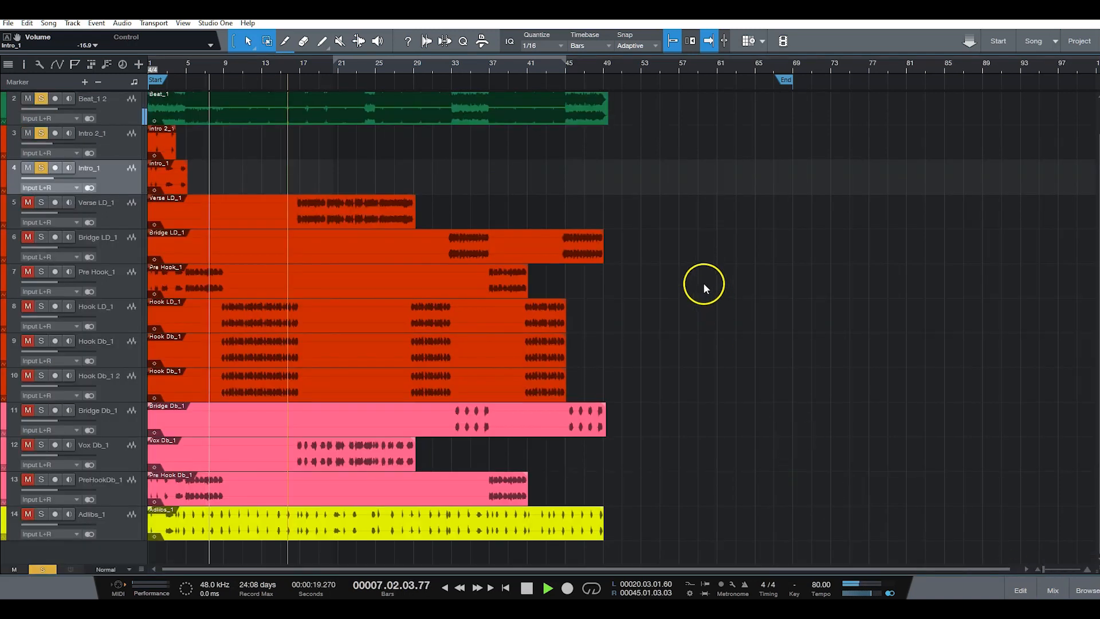
{"action": "key", "text": "space"}
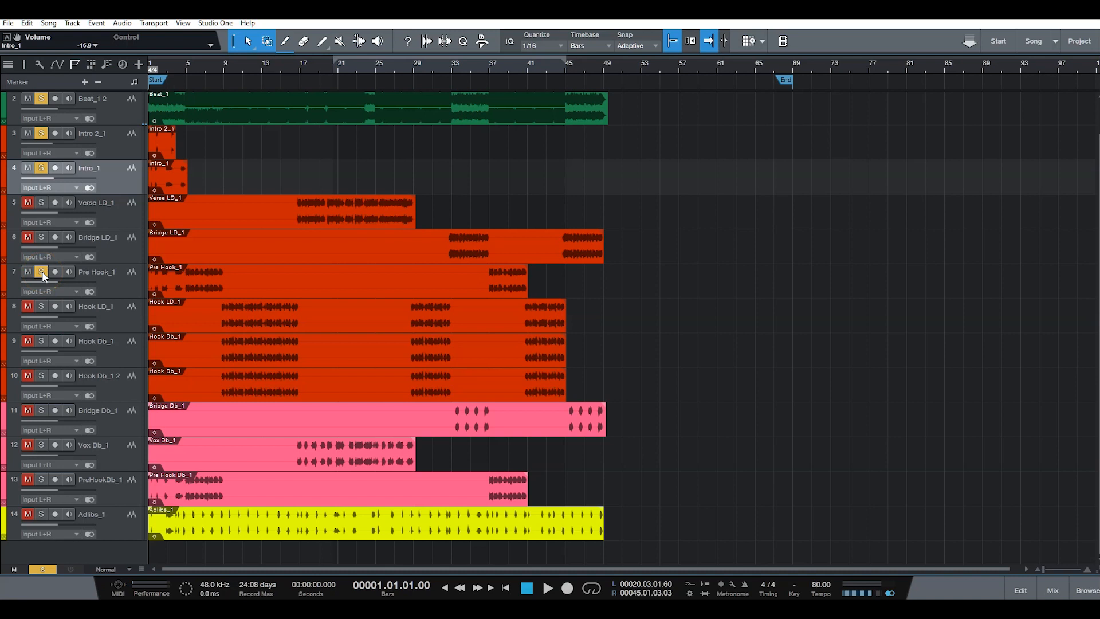
{"action": "key", "text": "space"}
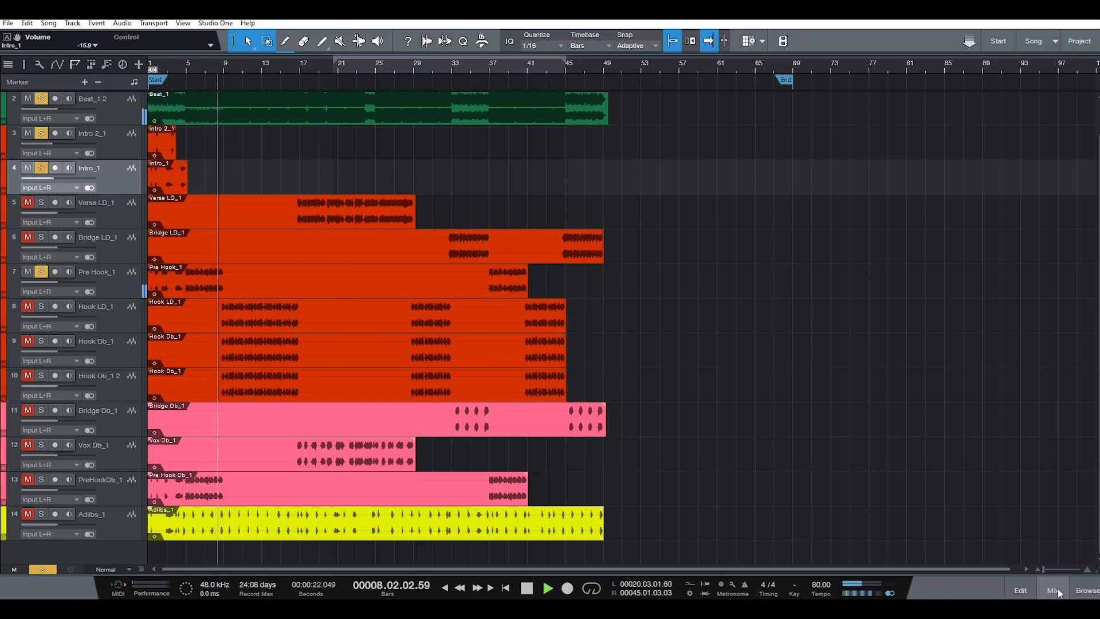
{"action": "left_click", "coordinate": [41, 308]}
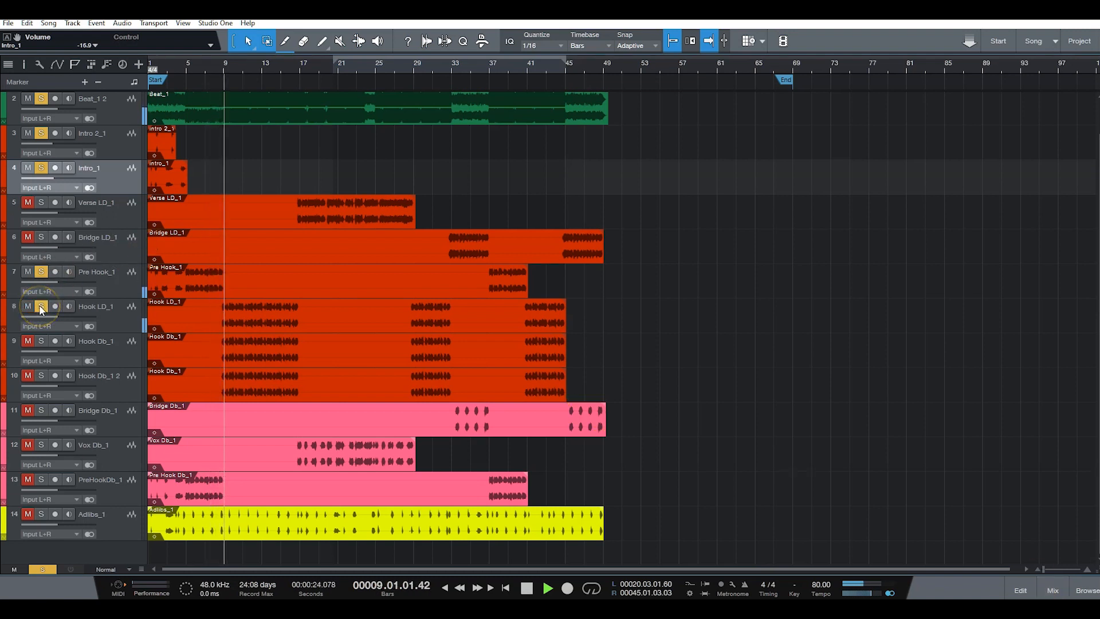
{"action": "left_click", "coordinate": [41, 308]}
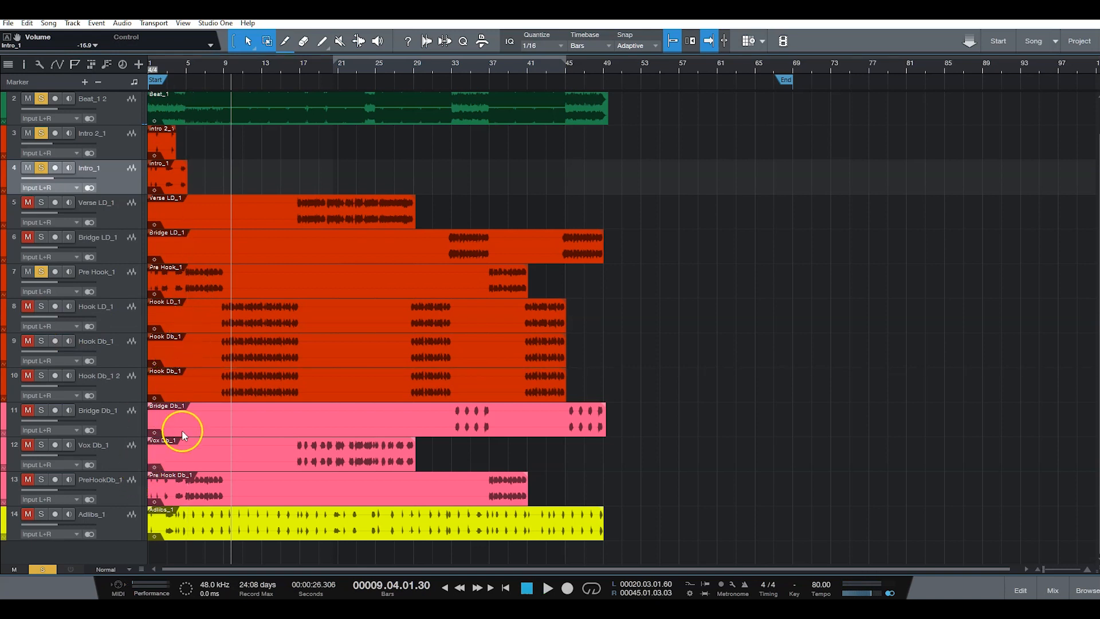
Step: Move the PreHookDb_1 track directly below Pre Hook_1 and make a complete duplicate of it, including its audio
{"action": "left_click", "coordinate": [126, 288]}
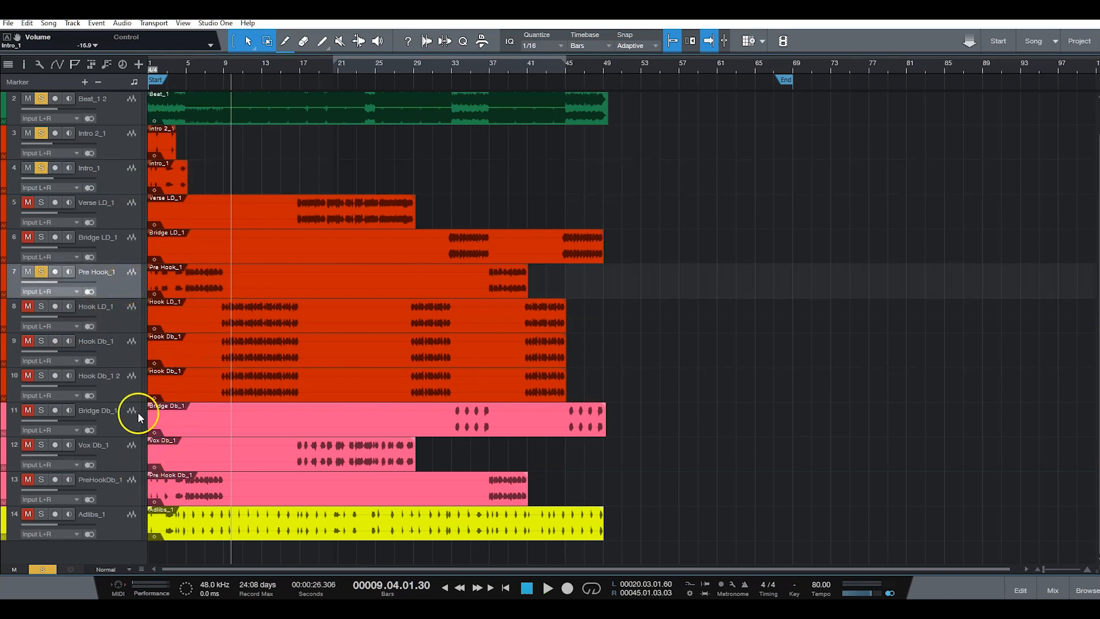
{"action": "left_click", "coordinate": [122, 493]}
{"action": "left_click_drag", "start_coordinate": [122, 493], "coordinate": [109, 301]}
{"action": "right_click", "coordinate": [121, 322]}
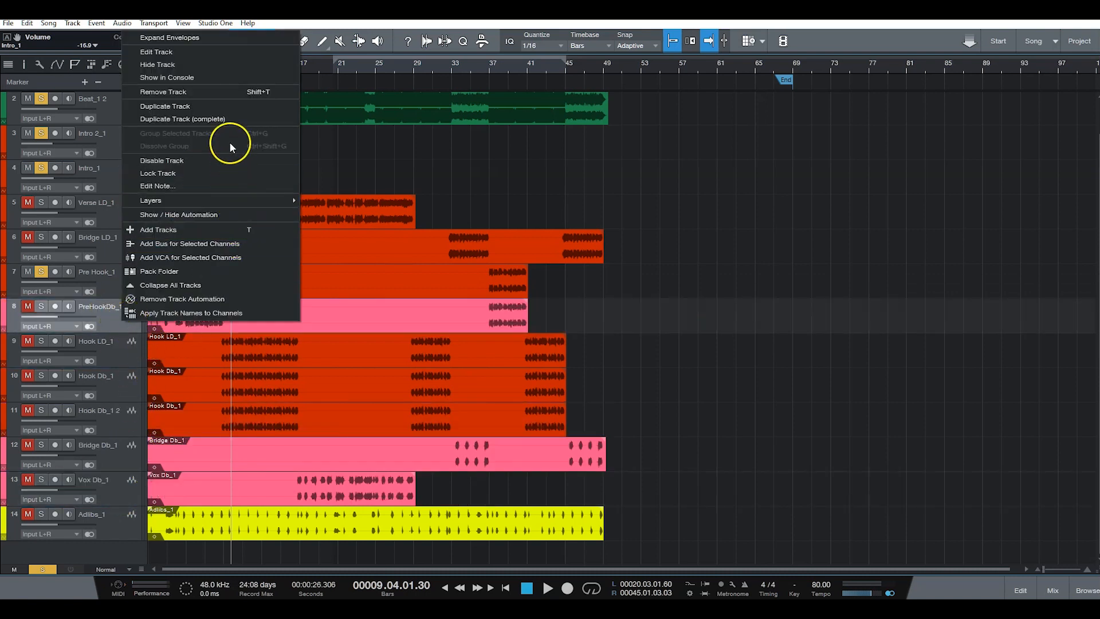
{"action": "left_click", "coordinate": [226, 119]}
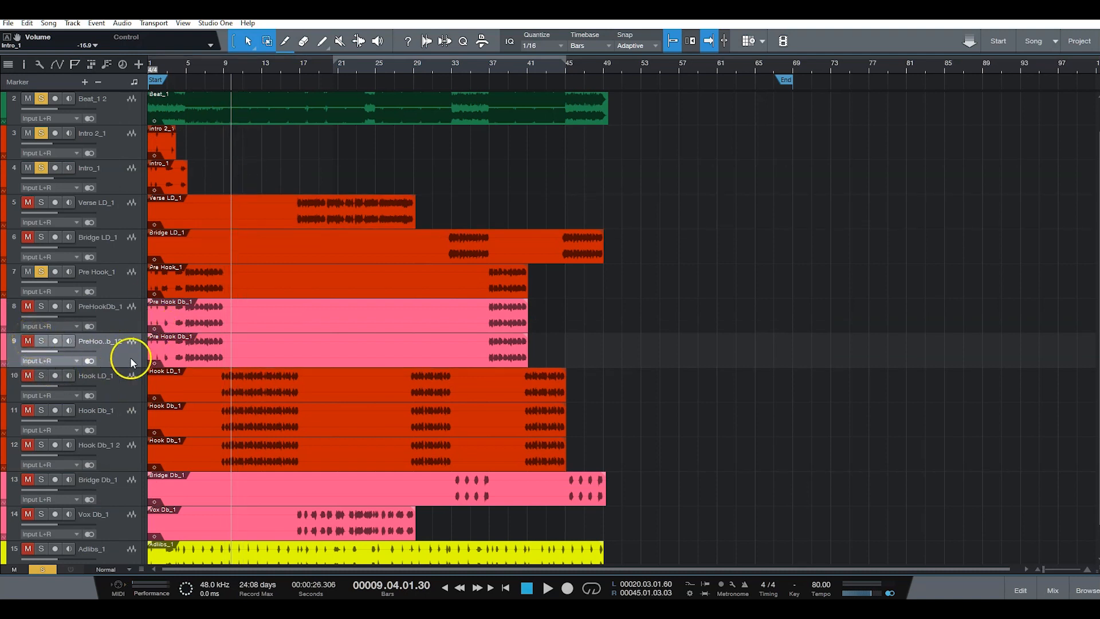
Step: Recolour the Pre Hook Db_1 channel and its duplicate in the same orange-red as the lead vocal tracks
{"action": "left_click", "coordinate": [1051, 590]}
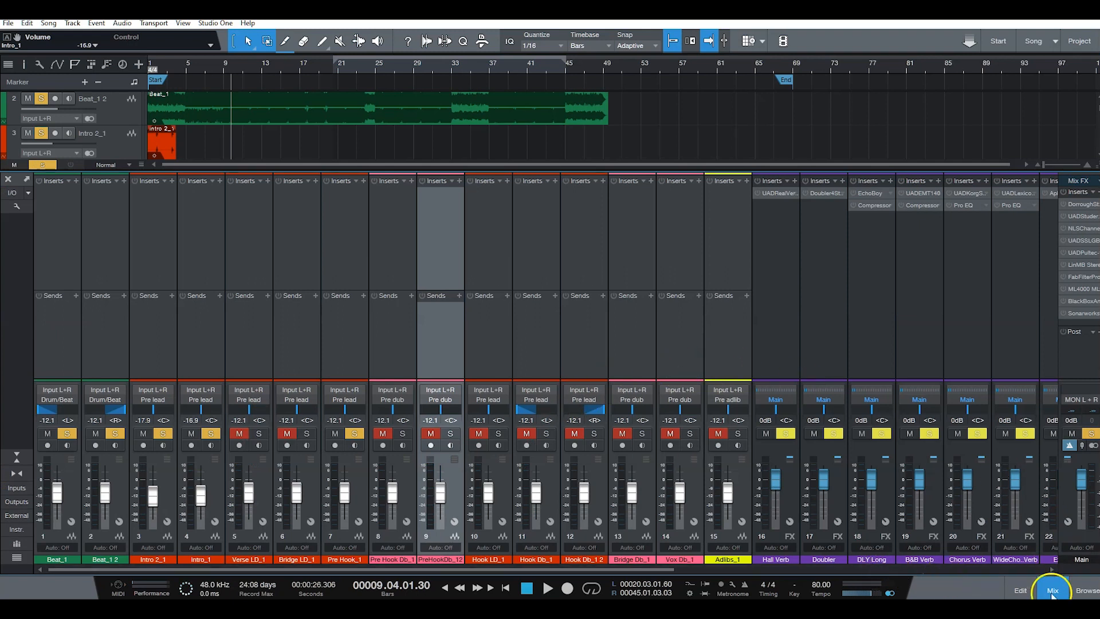
{"action": "left_click", "coordinate": [1053, 589]}
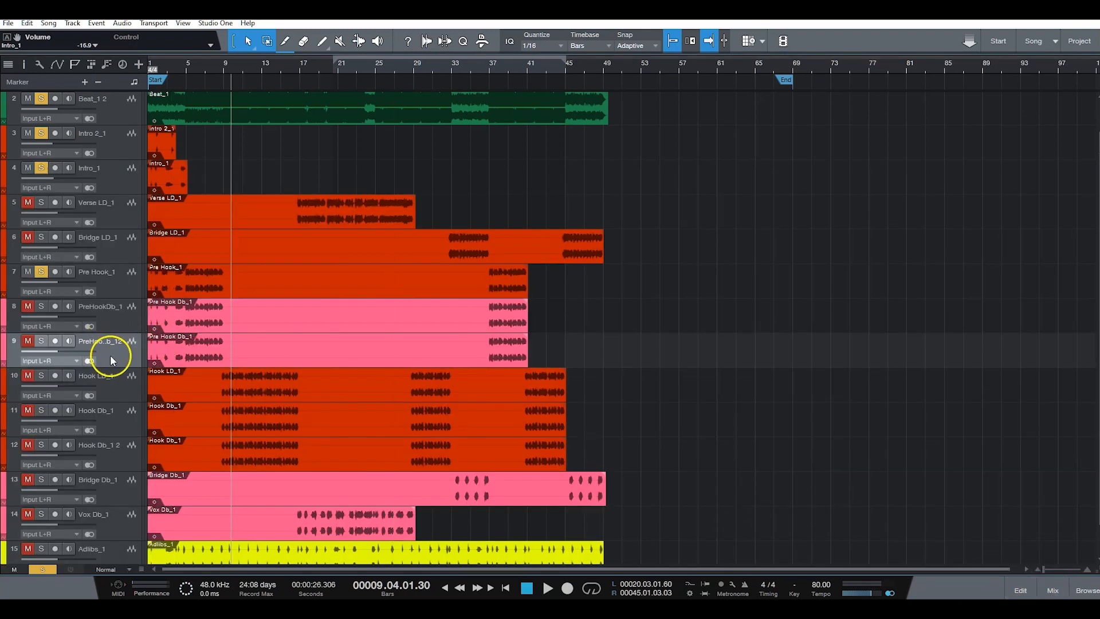
{"action": "left_click", "coordinate": [1045, 586]}
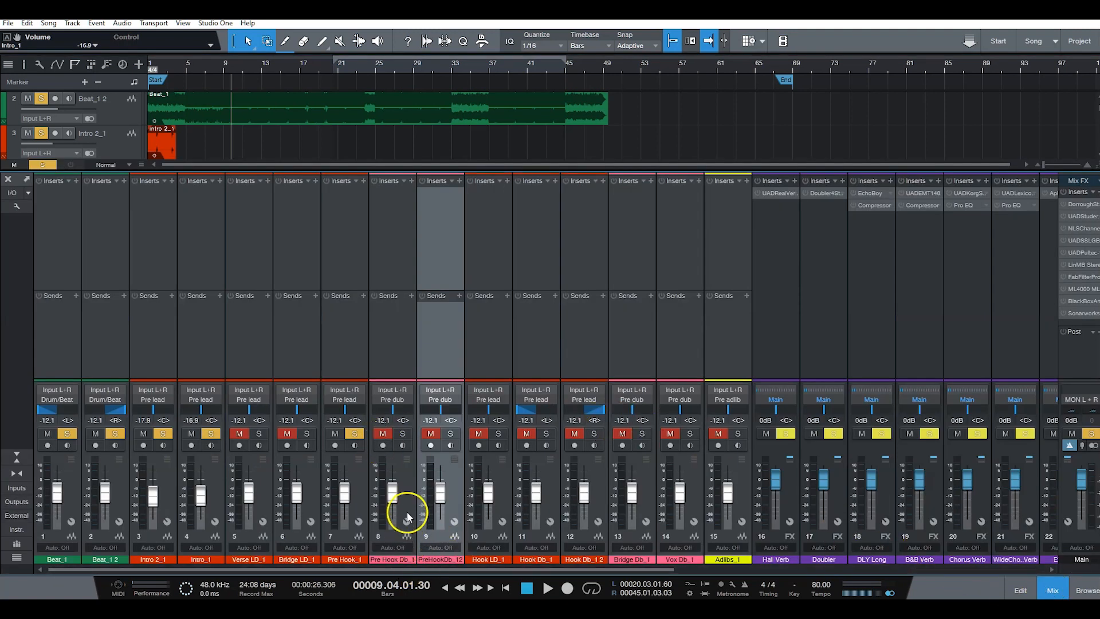
{"action": "left_click", "coordinate": [408, 493]}
{"action": "left_click", "coordinate": [406, 557]}
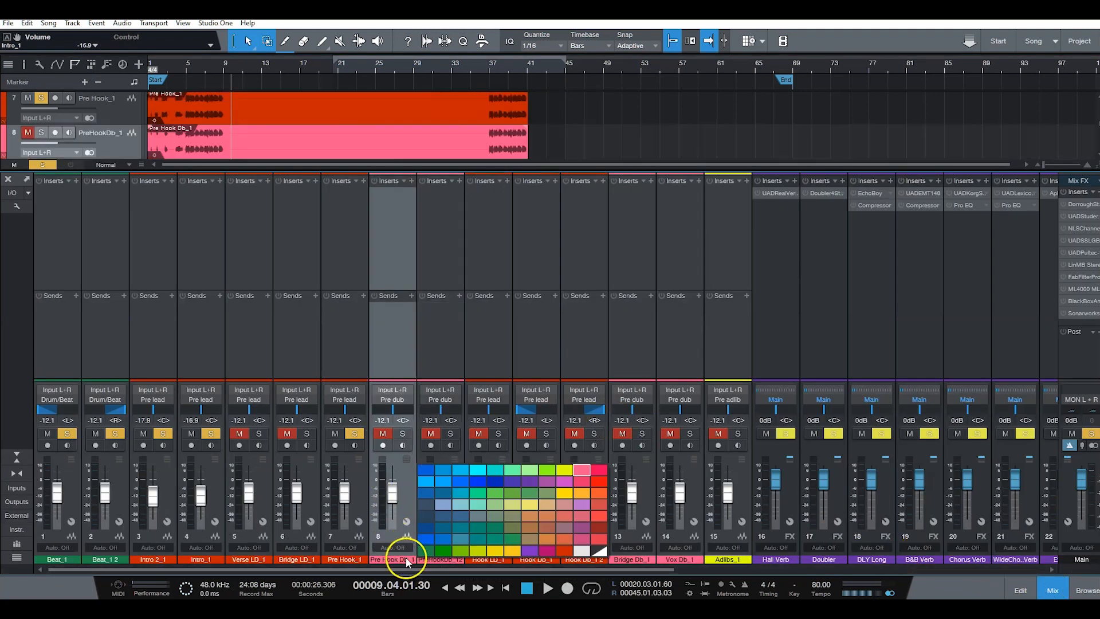
{"action": "left_click", "coordinate": [566, 556]}
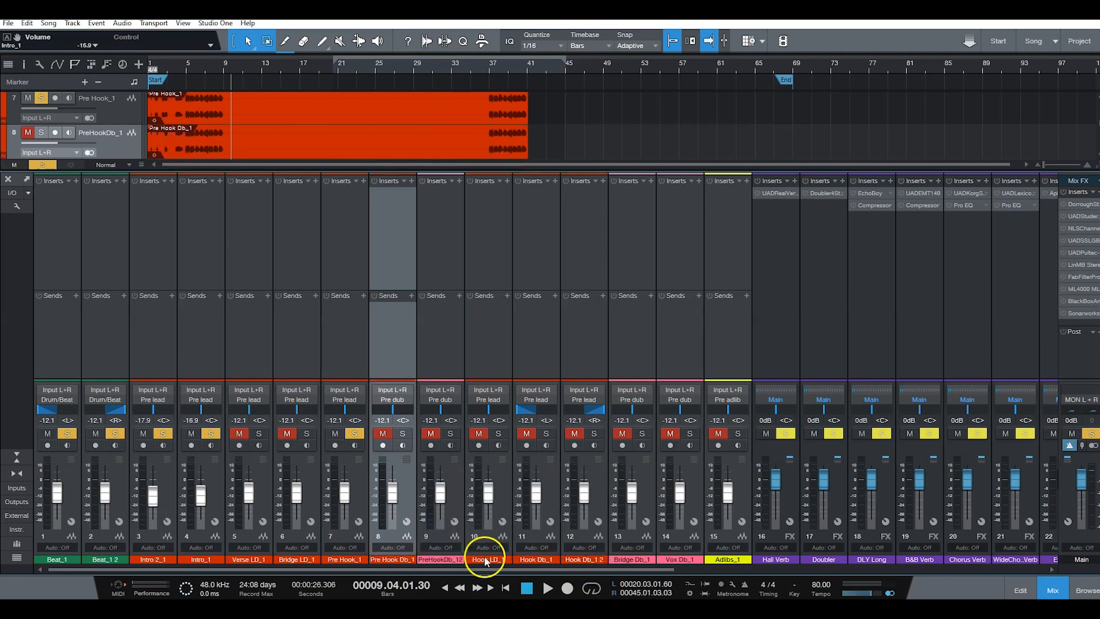
{"action": "left_click", "coordinate": [451, 559]}
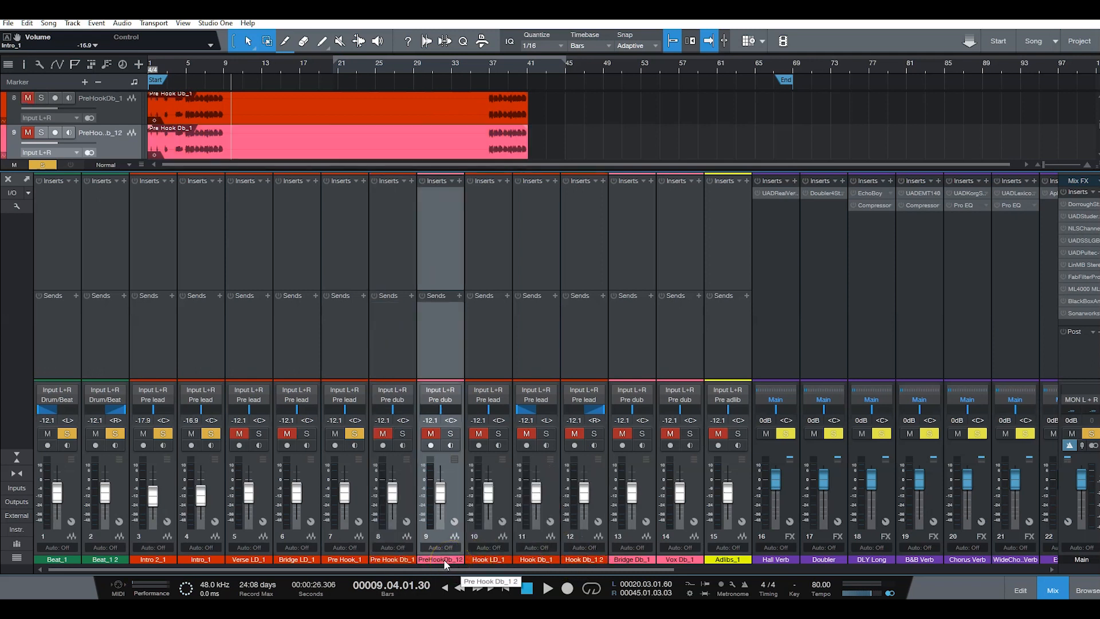
{"action": "left_click", "coordinate": [442, 559]}
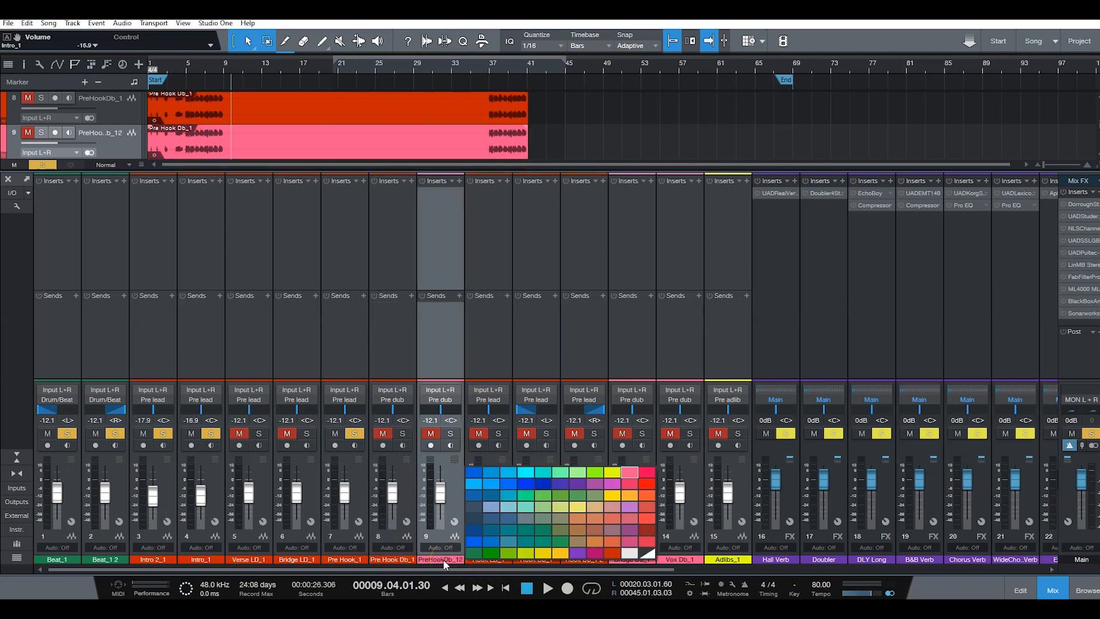
{"action": "left_click", "coordinate": [610, 555]}
Step: Route both Pre Hook Db channels to the Pre lead bus and pan the original hard left and the duplicate hard right
{"action": "left_click", "coordinate": [399, 403]}
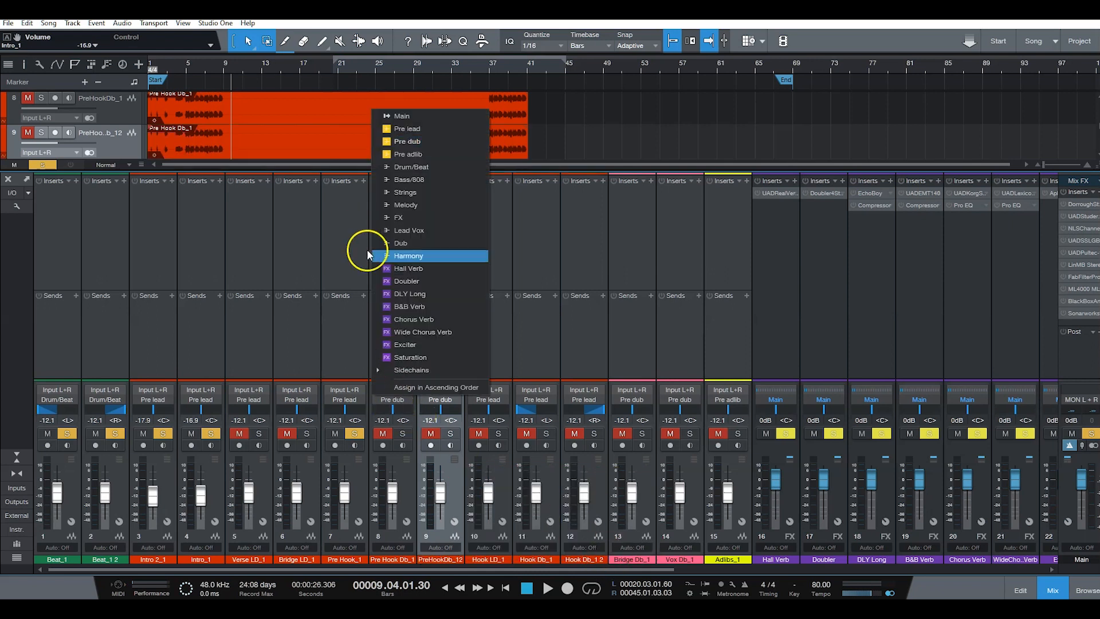
{"action": "left_click", "coordinate": [414, 129]}
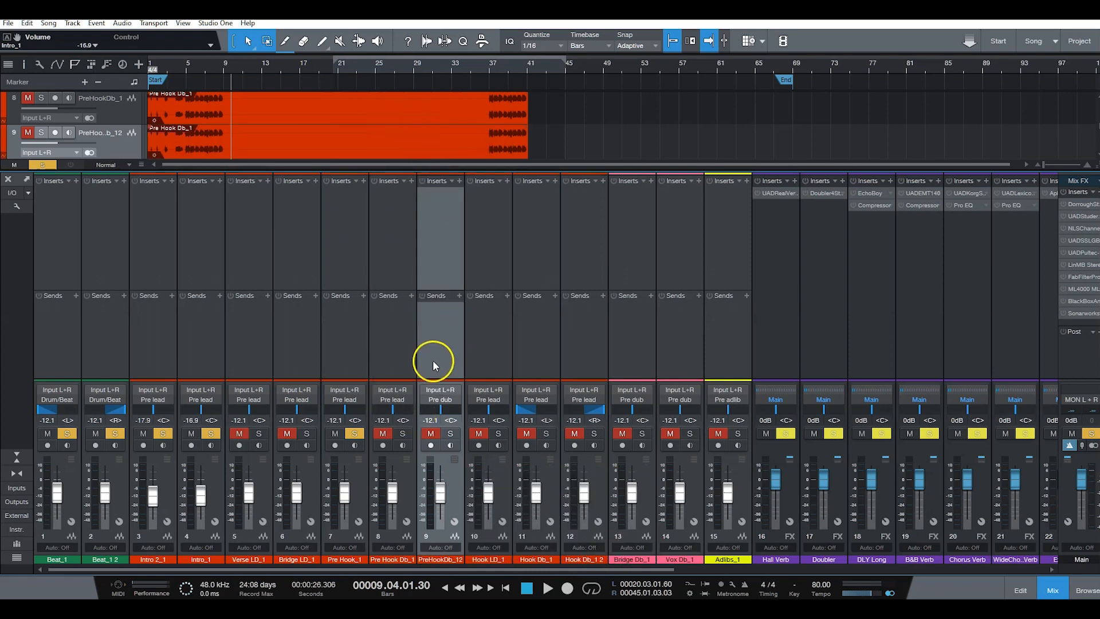
{"action": "left_click", "coordinate": [441, 400]}
{"action": "left_click", "coordinate": [504, 129]}
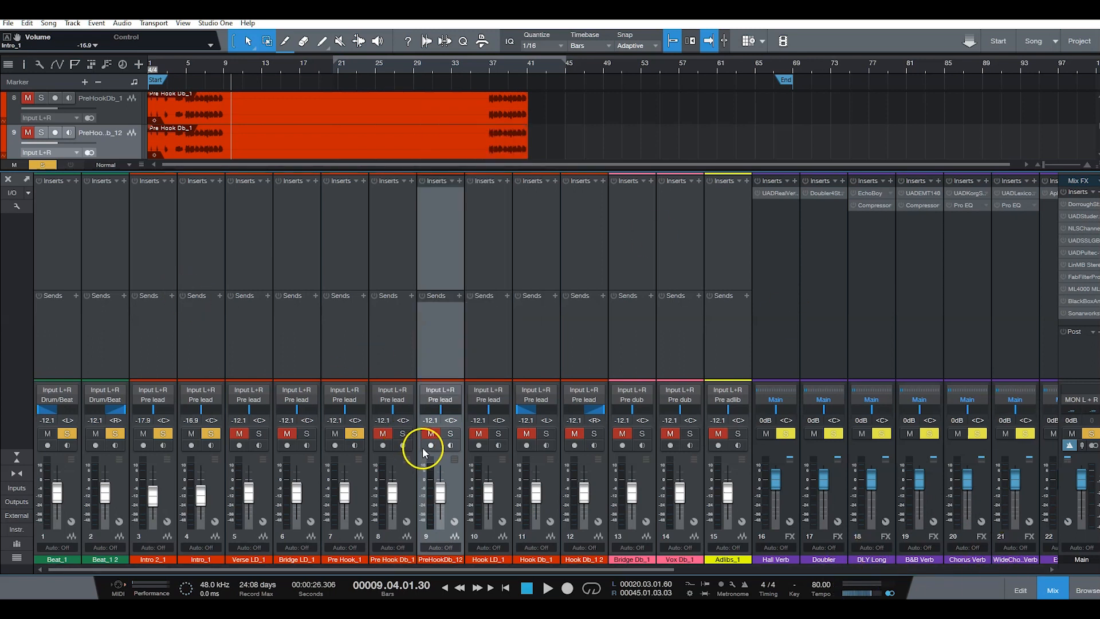
{"action": "left_click_drag", "start_coordinate": [392, 407], "coordinate": [366, 409]}
{"action": "left_click_drag", "start_coordinate": [442, 409], "coordinate": [529, 415]}
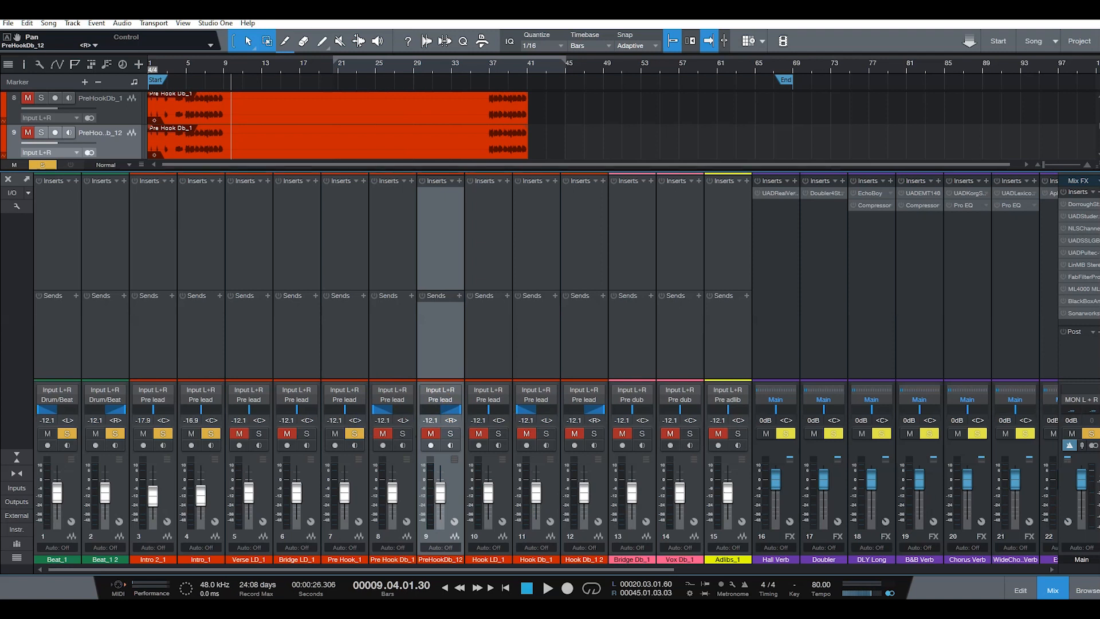
Step: Replay from the song start and remove the audio before about bar 5 from both Pre Hook Db_1 events
{"action": "left_click", "coordinate": [1054, 590]}
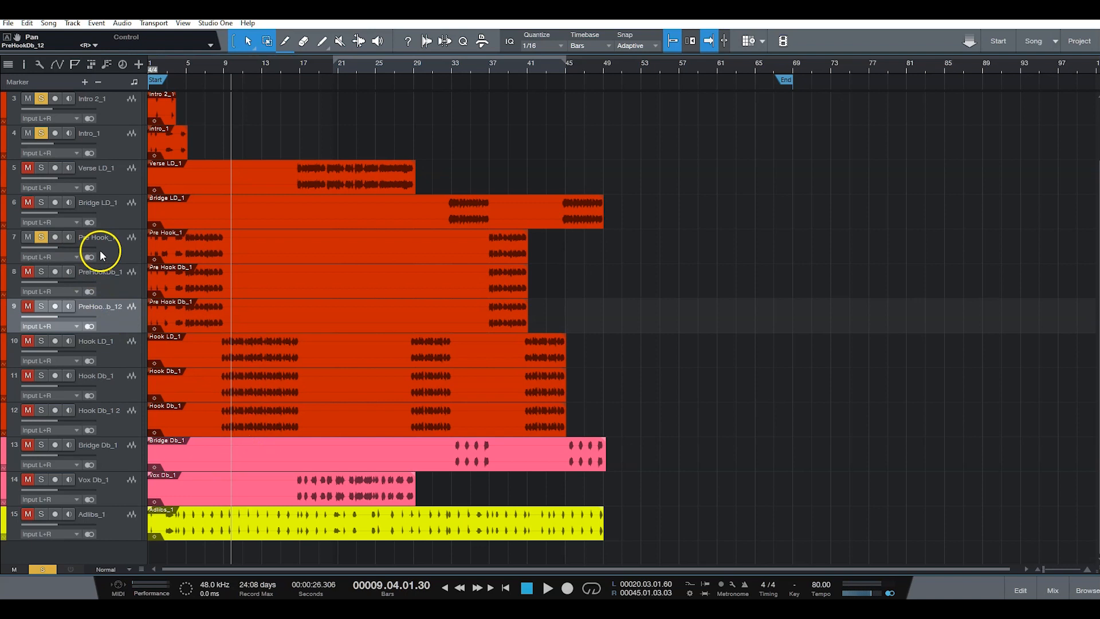
{"action": "key", "text": "KP_Subtract"}
{"action": "key", "text": "space"}
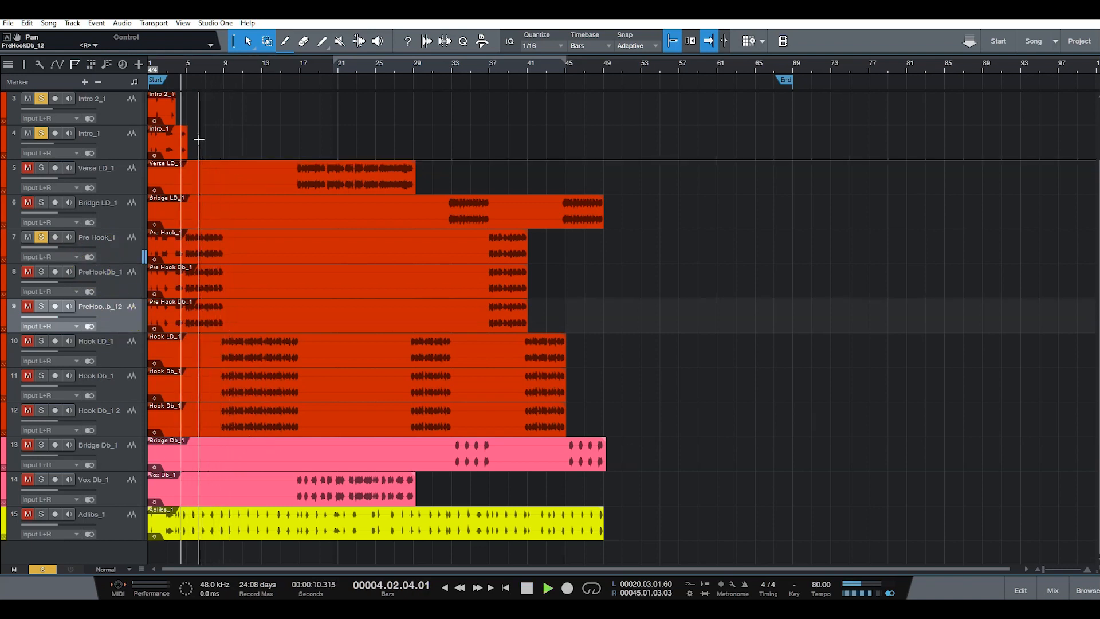
{"action": "left_click_drag", "start_coordinate": [185, 271], "coordinate": [147, 312]}
{"action": "right_click", "coordinate": [174, 285]}
{"action": "left_click", "coordinate": [189, 291]}
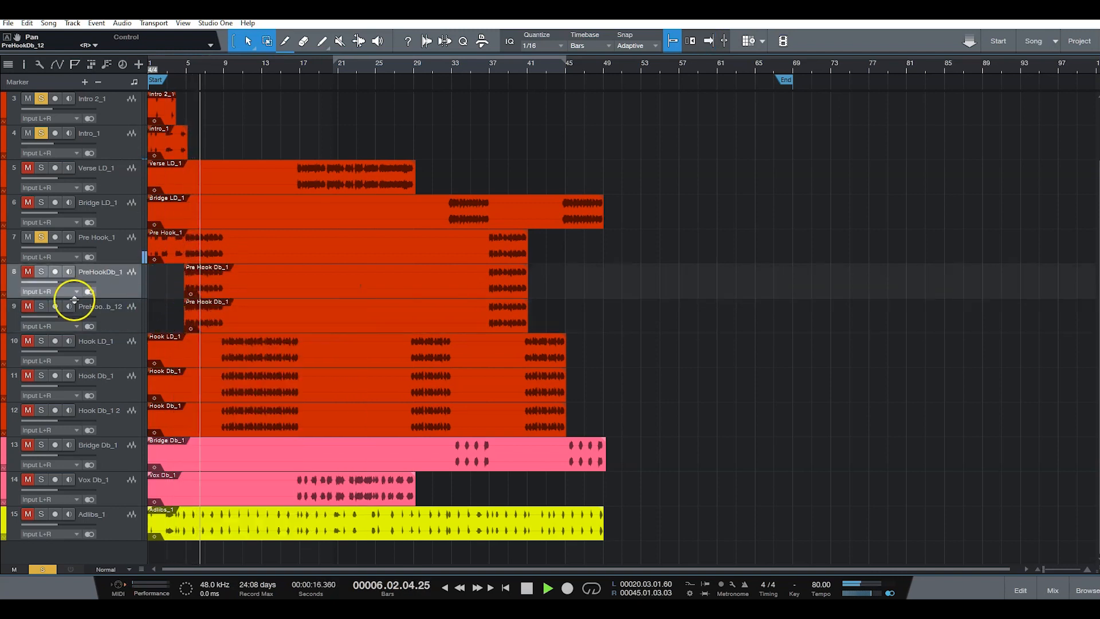
Step: Solo both Pre Hook Db tracks and, during replay, lower the left one to about -21.7 dB and the right one to about -22.7 dB
{"action": "left_click", "coordinate": [39, 273]}
{"action": "left_click", "coordinate": [43, 305]}
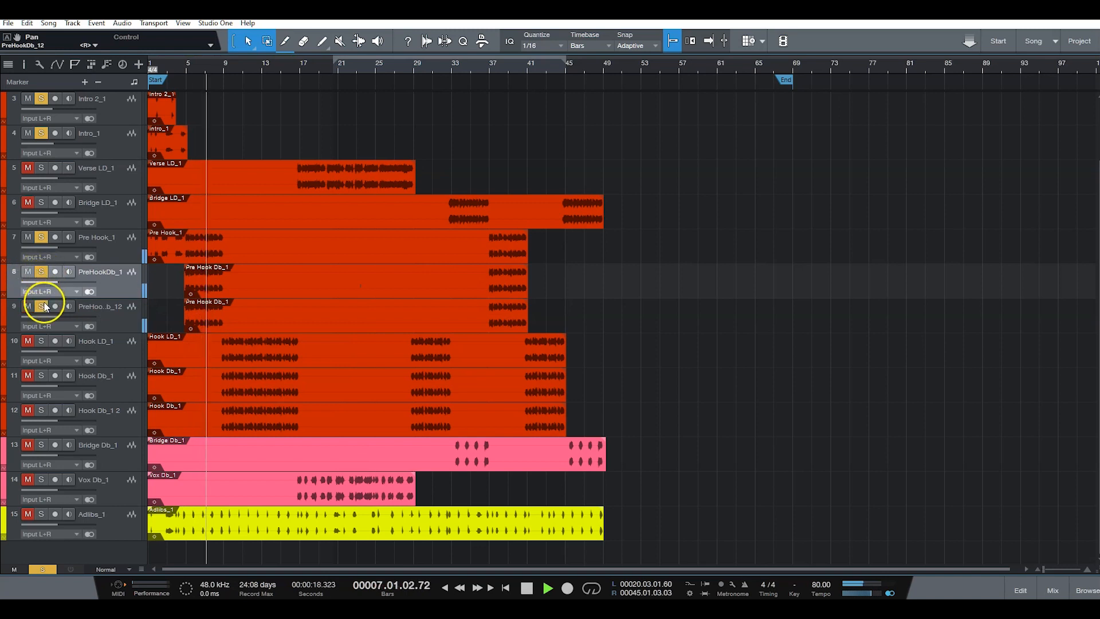
{"action": "left_click", "coordinate": [1049, 588]}
{"action": "left_click_drag", "start_coordinate": [437, 491], "coordinate": [400, 496]}
{"action": "key", "text": "KP_Subtract"}
{"action": "key", "text": "KP_Subtract"}
{"action": "key", "text": "KP_Subtract"}
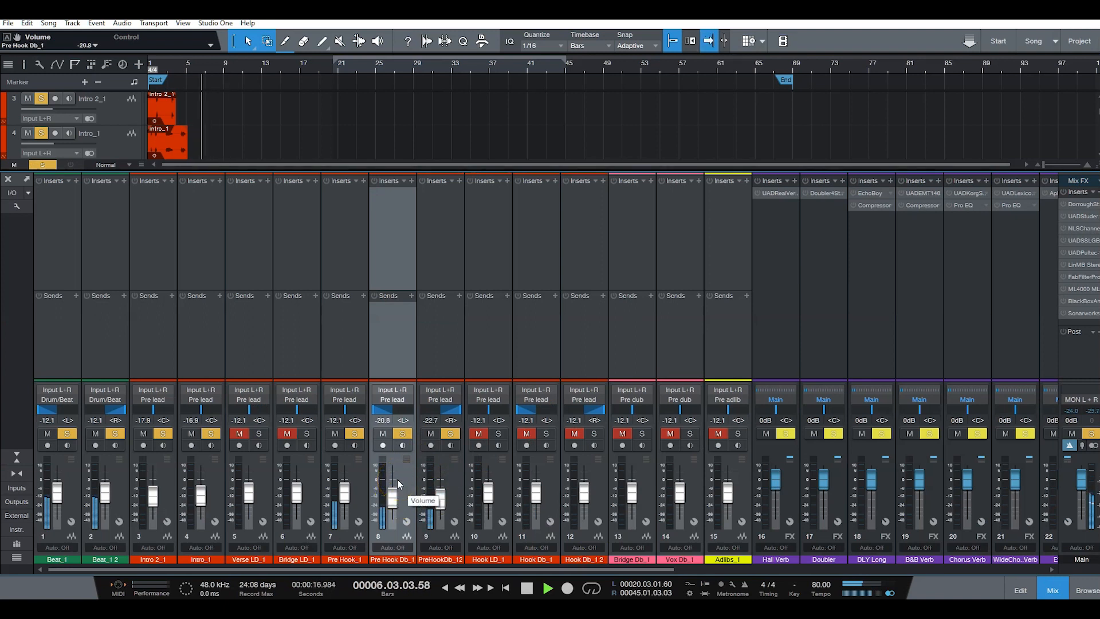
{"action": "left_click_drag", "start_coordinate": [392, 496], "coordinate": [389, 503]}
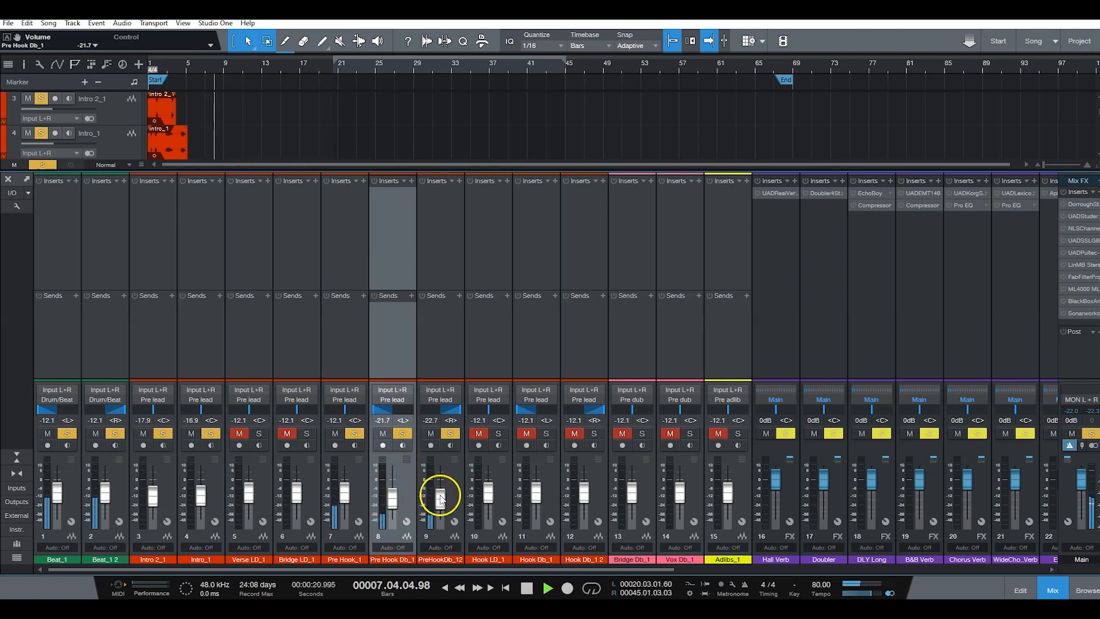
Step: Add Hook LD_1, Hook Db_1 and Hook Db_1 2 to the solo and replay from about bar 6
{"action": "left_click", "coordinate": [1053, 590]}
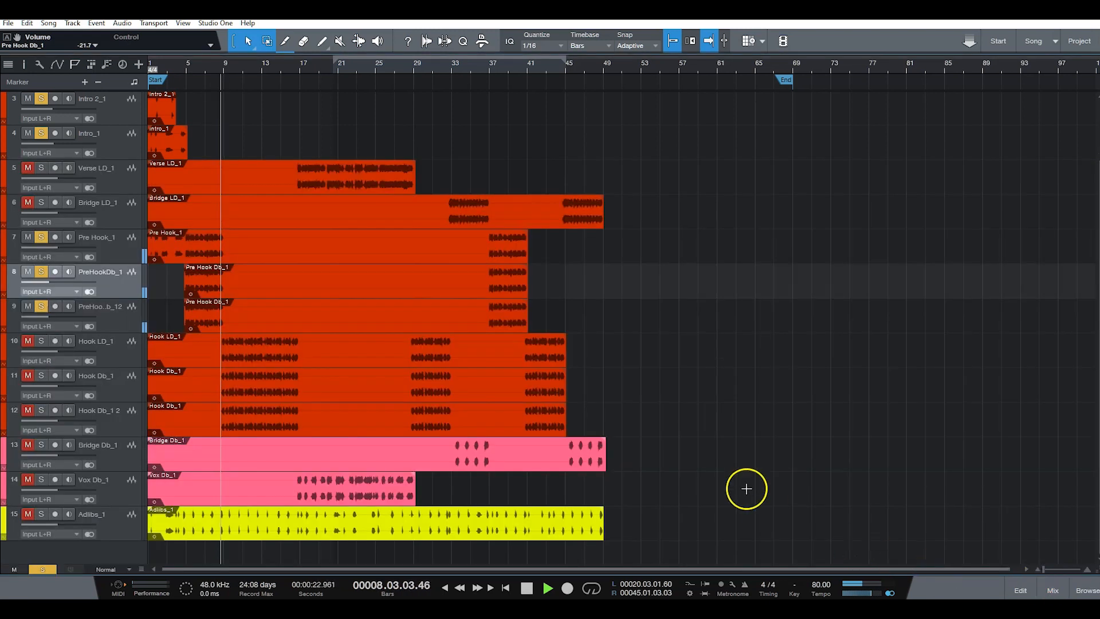
{"action": "left_click", "coordinate": [43, 341]}
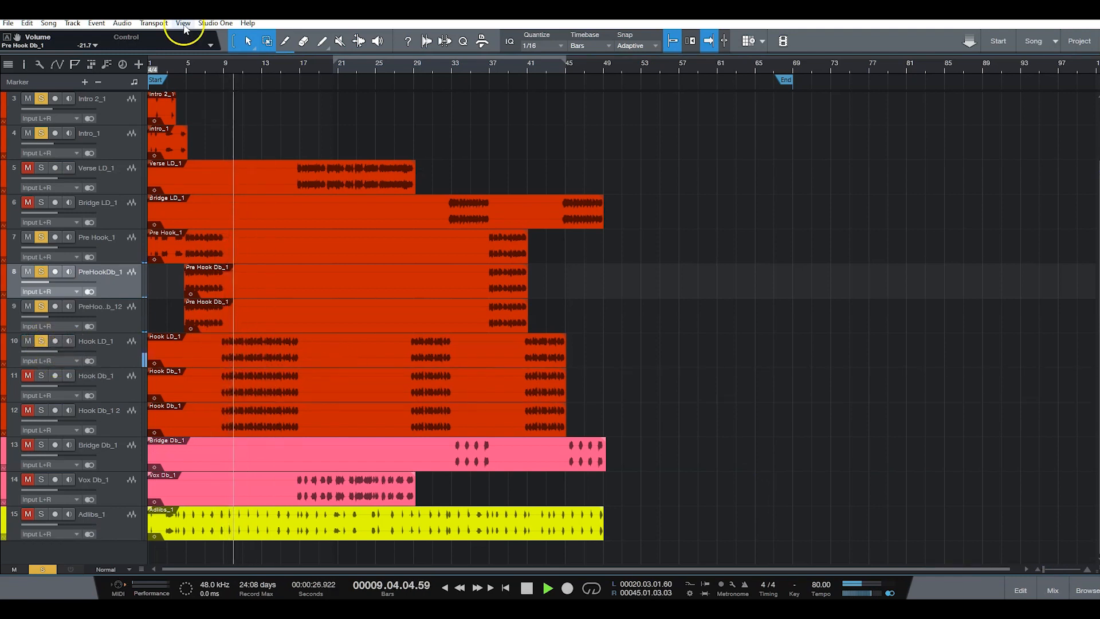
{"action": "left_click", "coordinate": [197, 70]}
{"action": "left_click", "coordinate": [40, 378]}
{"action": "left_click", "coordinate": [41, 409]}
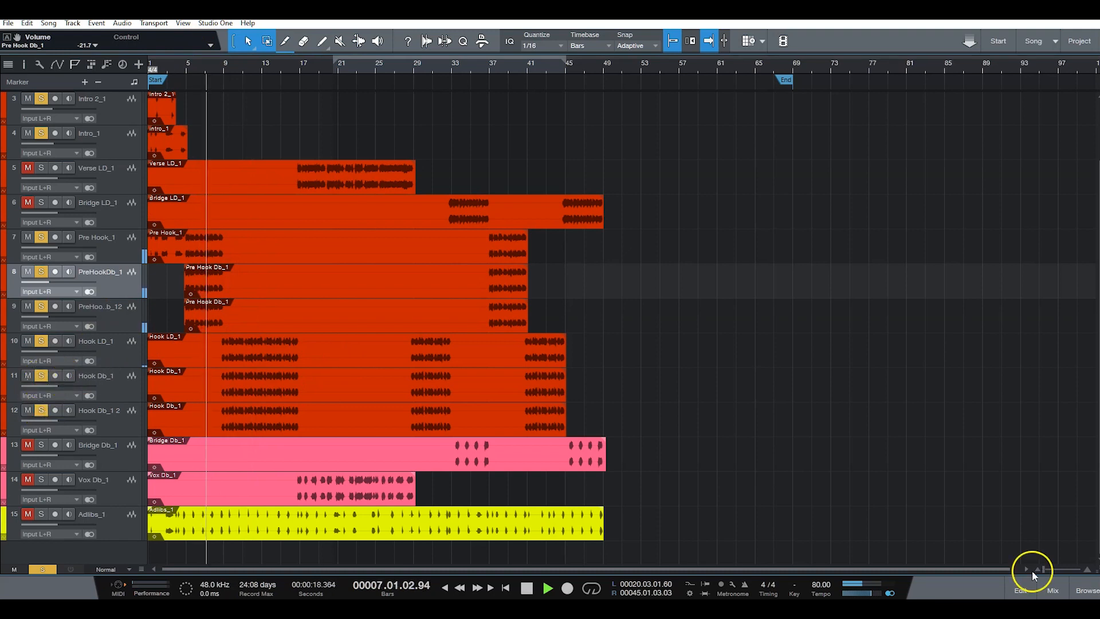
Step: Lower the Hook Db_1 fader to about -22.7 dB and Hook Db_1 2 to about -26.5 dB while the hook plays
{"action": "left_click", "coordinate": [1054, 590]}
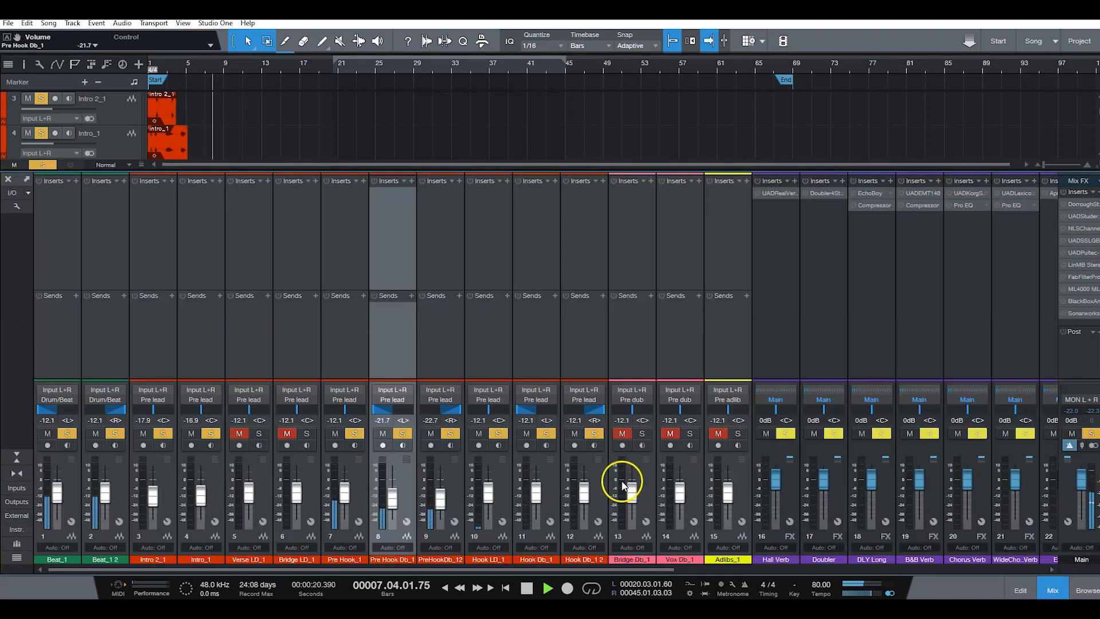
{"action": "left_click_drag", "start_coordinate": [542, 490], "coordinate": [536, 496]}
{"action": "left_click_drag", "start_coordinate": [584, 491], "coordinate": [539, 503]}
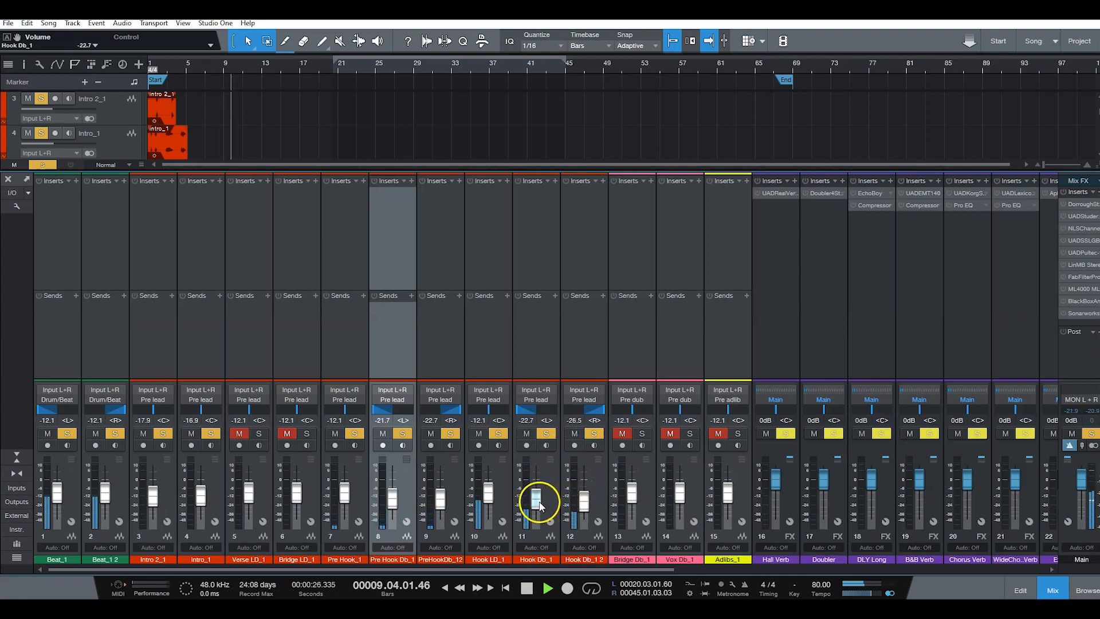
{"action": "left_click", "coordinate": [547, 506]}
{"action": "left_click", "coordinate": [584, 499]}
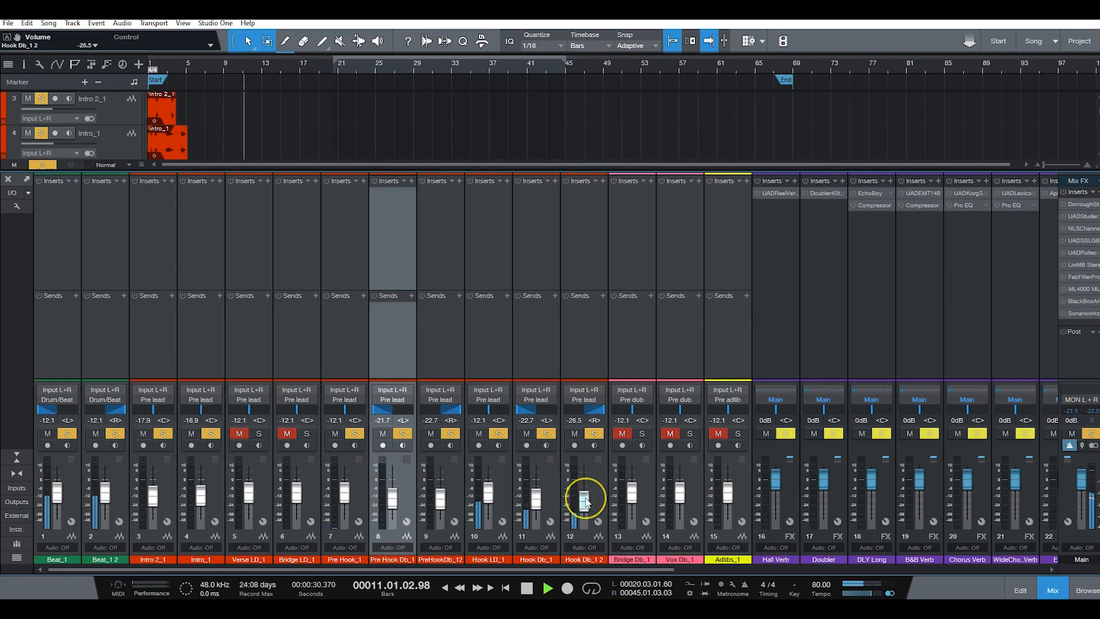
{"action": "left_click", "coordinate": [1054, 590]}
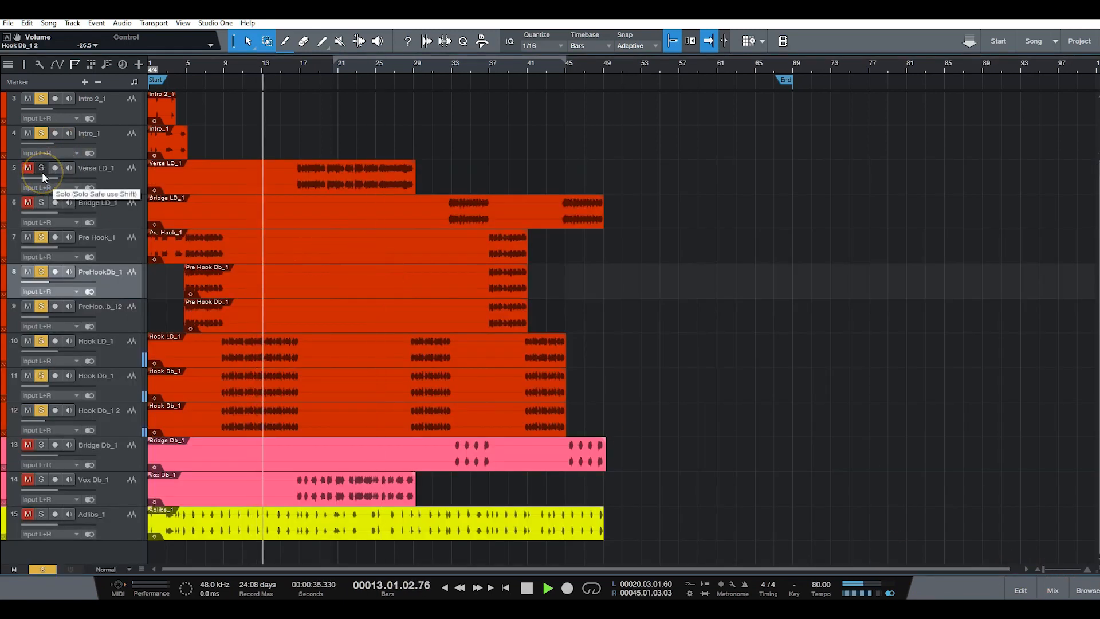
Step: Add Verse LD_1 to the solo and play from about bar 15
{"action": "key", "text": "space"}
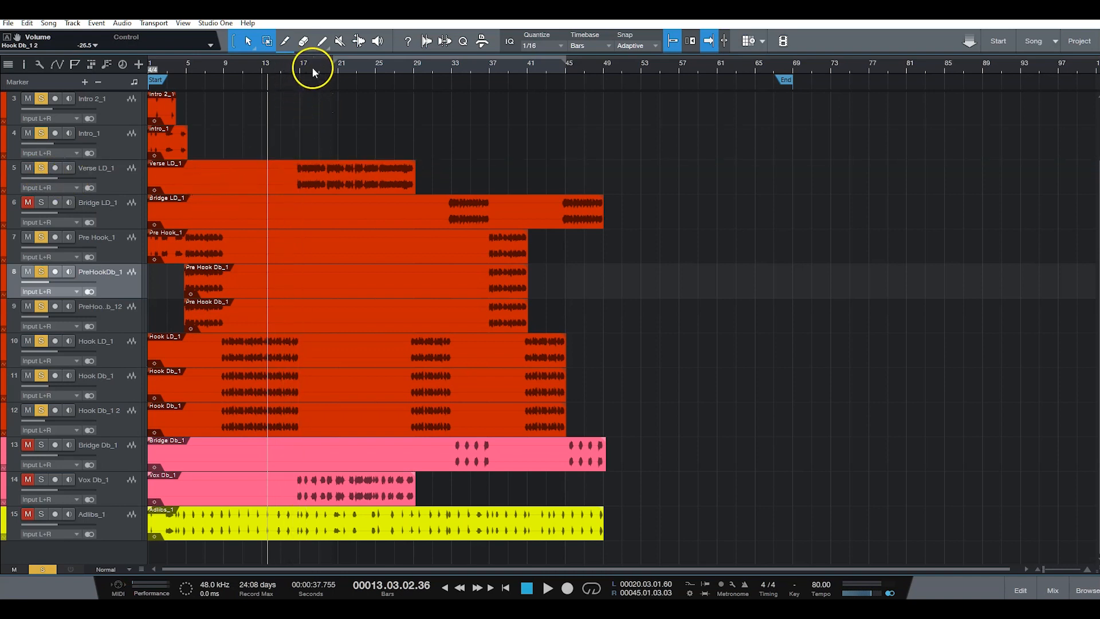
{"action": "left_click", "coordinate": [289, 68]}
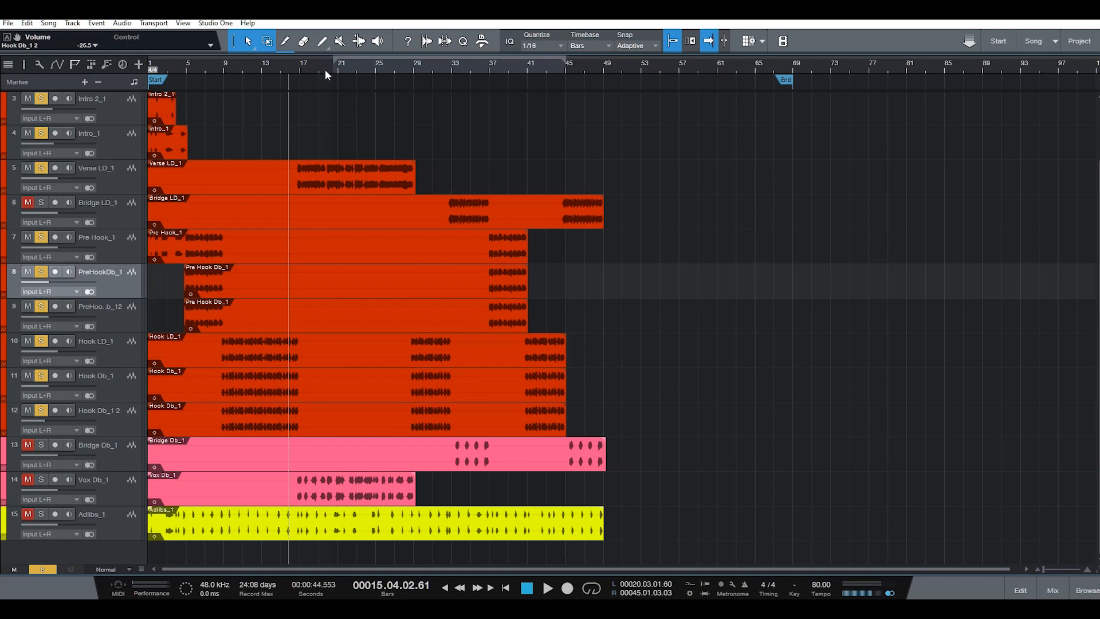
{"action": "key", "text": "space"}
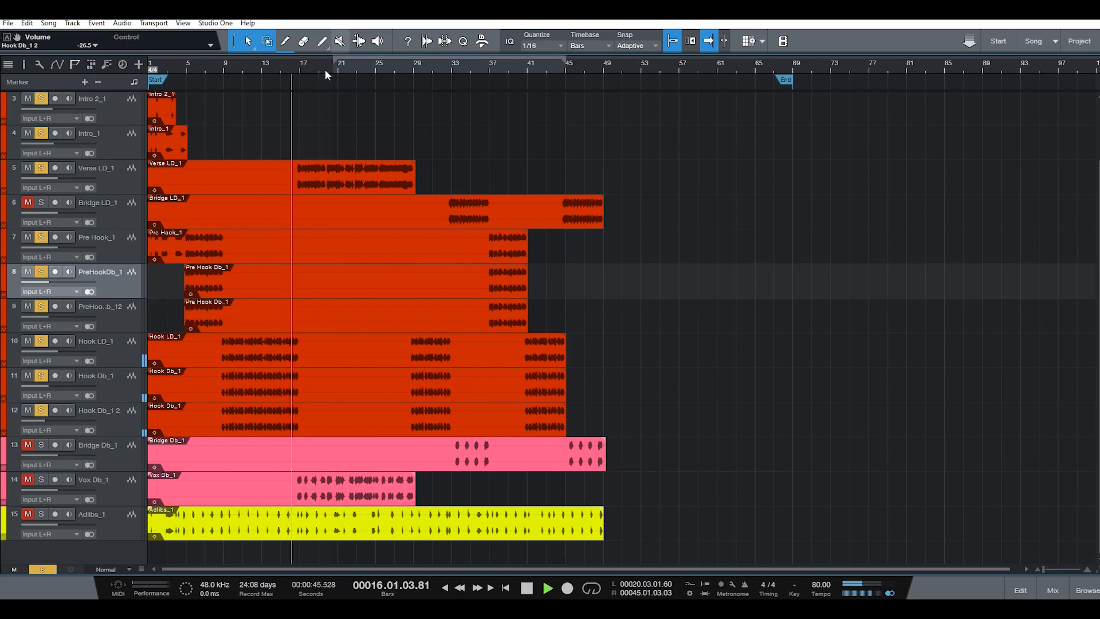
Step: Lower the Verse LD_1 fader to about -13.1 dB while the verse plays
{"action": "left_click", "coordinate": [1053, 590]}
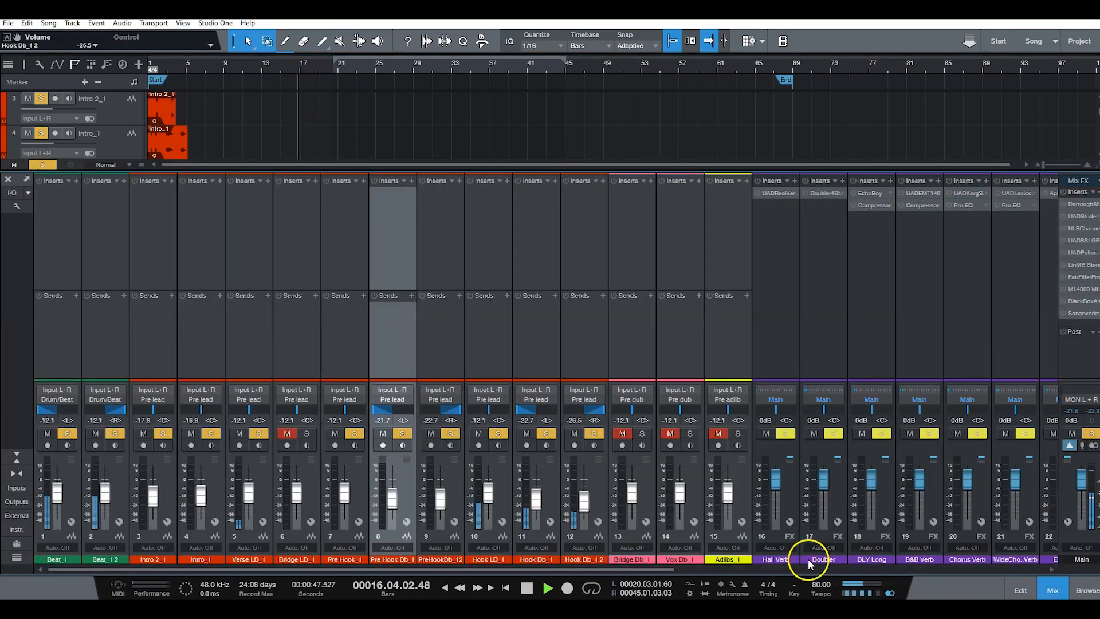
{"action": "left_click_drag", "start_coordinate": [248, 491], "coordinate": [250, 501]}
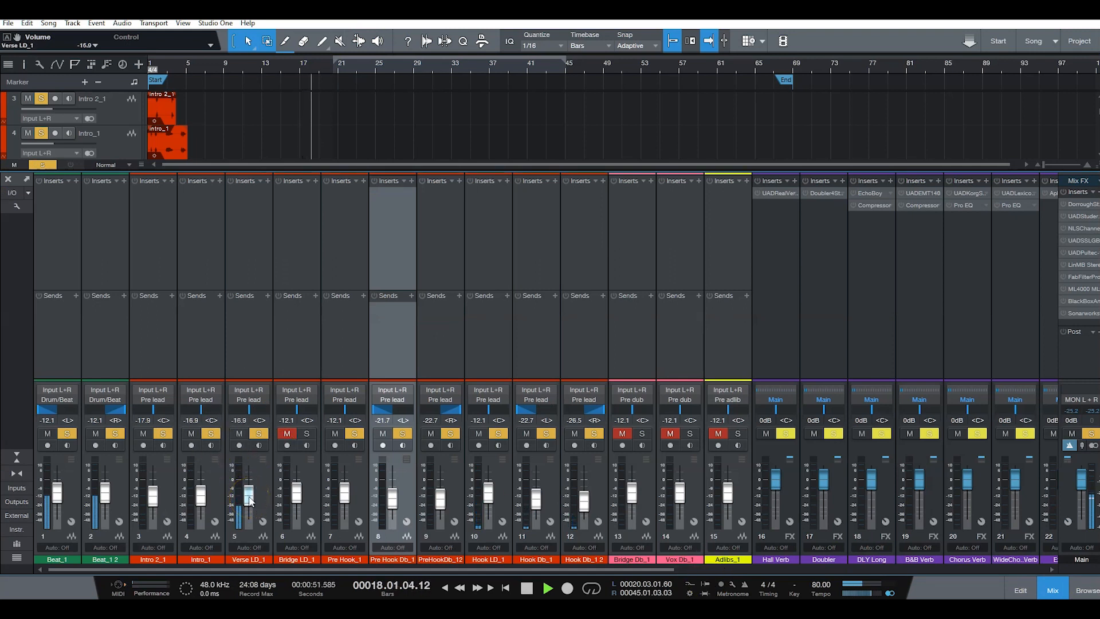
{"action": "left_click_drag", "start_coordinate": [250, 500], "coordinate": [252, 498]}
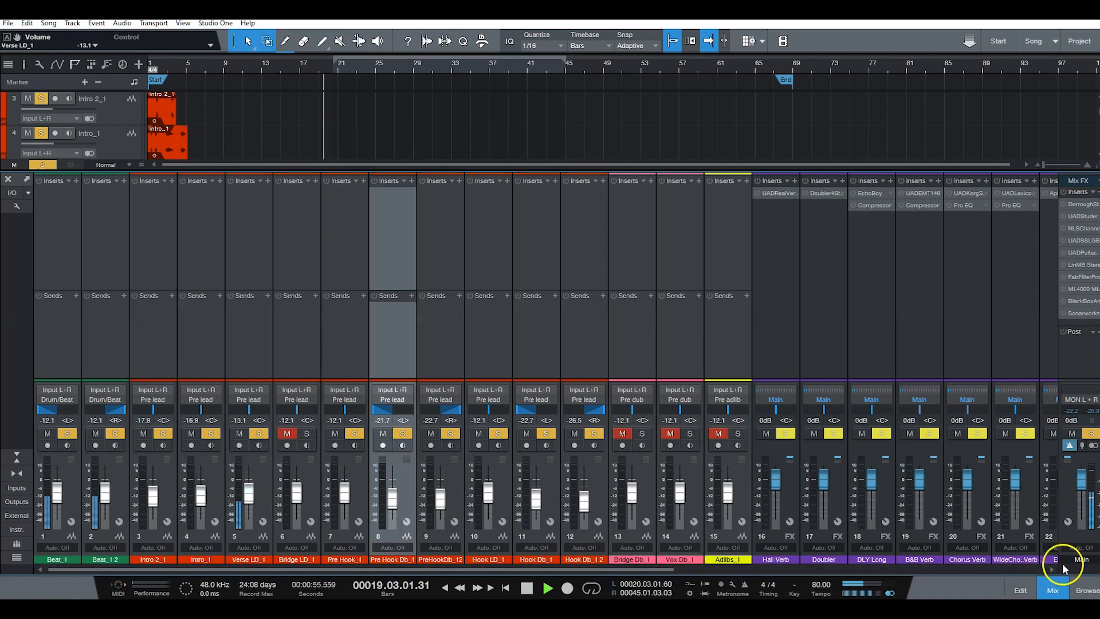
{"action": "left_click", "coordinate": [1054, 592]}
{"action": "key", "text": "space"}
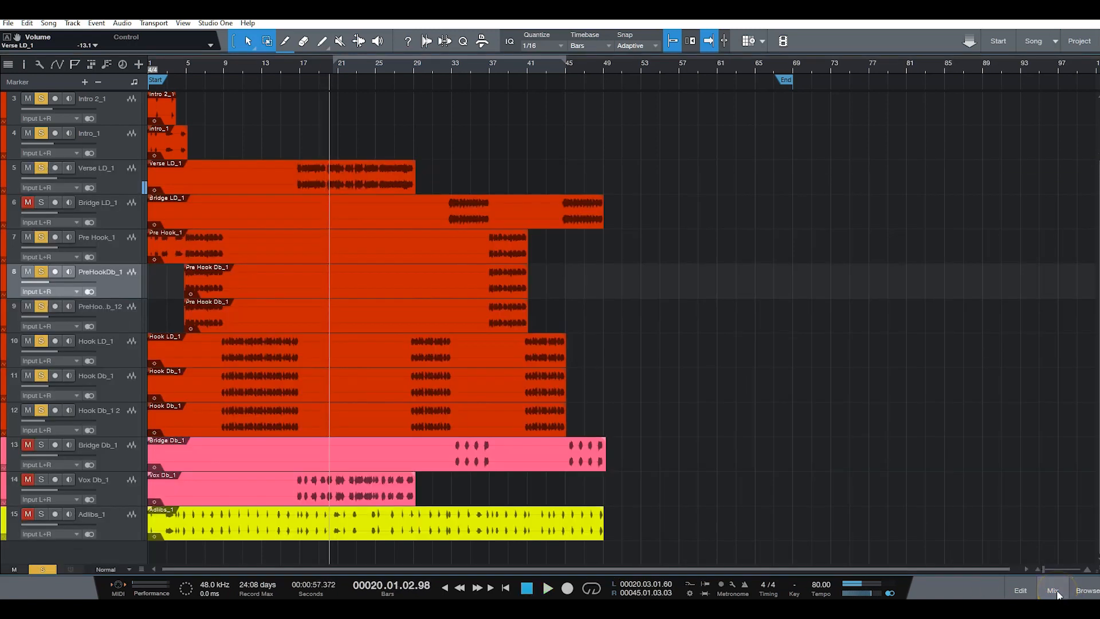
{"action": "key", "text": "KP_Subtract"}
{"action": "key", "text": "space"}
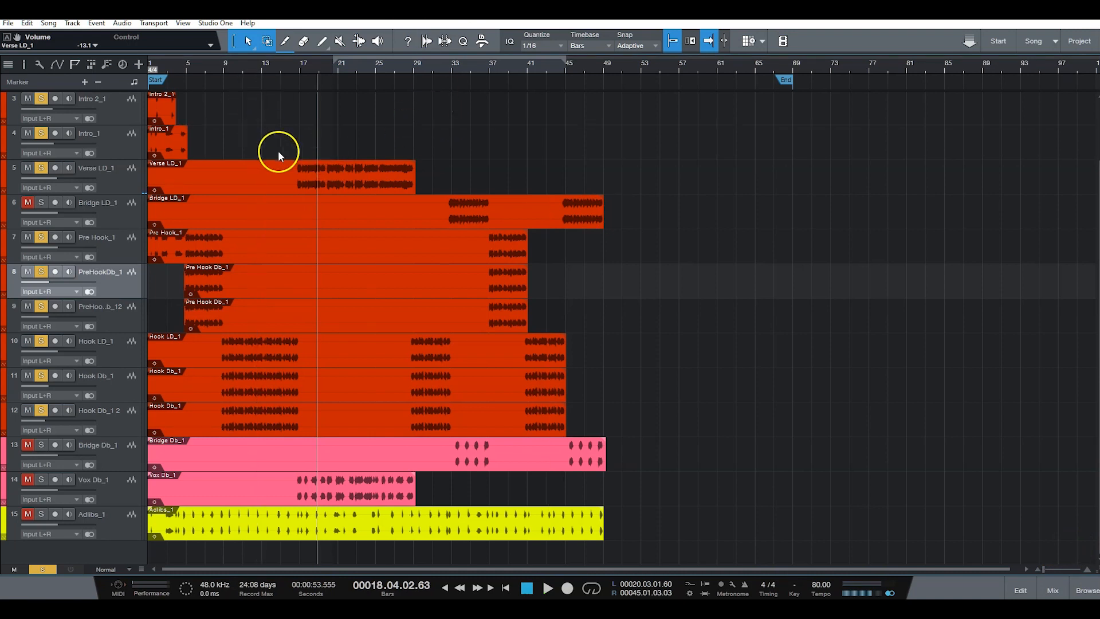
Step: Add Bridge LD_1 to the solo and check its level against the beat by playing from about bar 32
{"action": "left_click", "coordinate": [445, 64]}
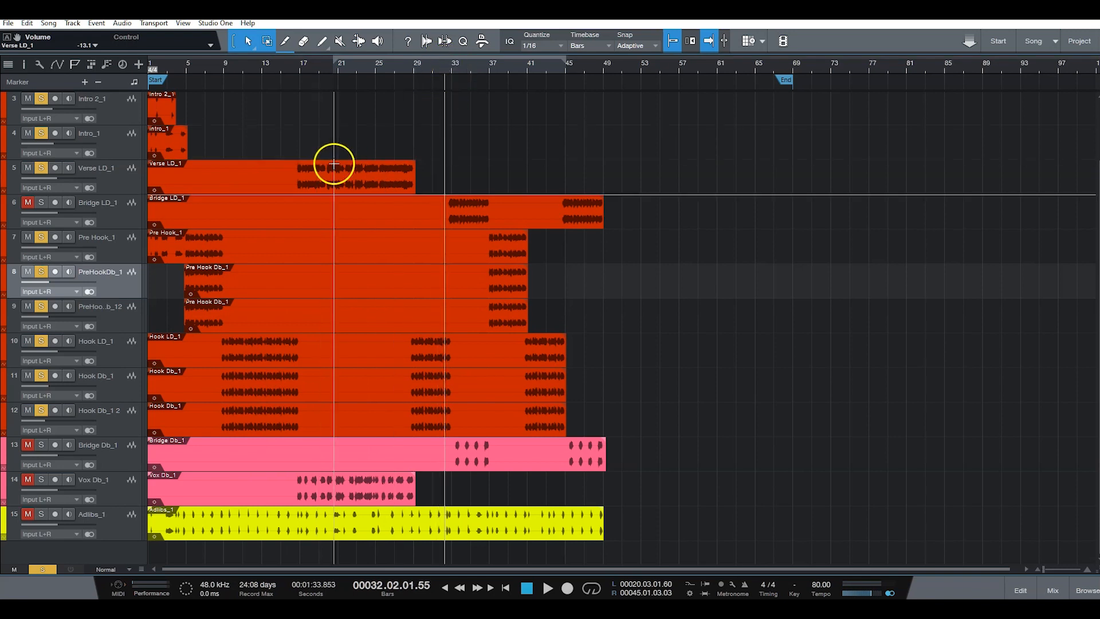
{"action": "left_click", "coordinate": [39, 204]}
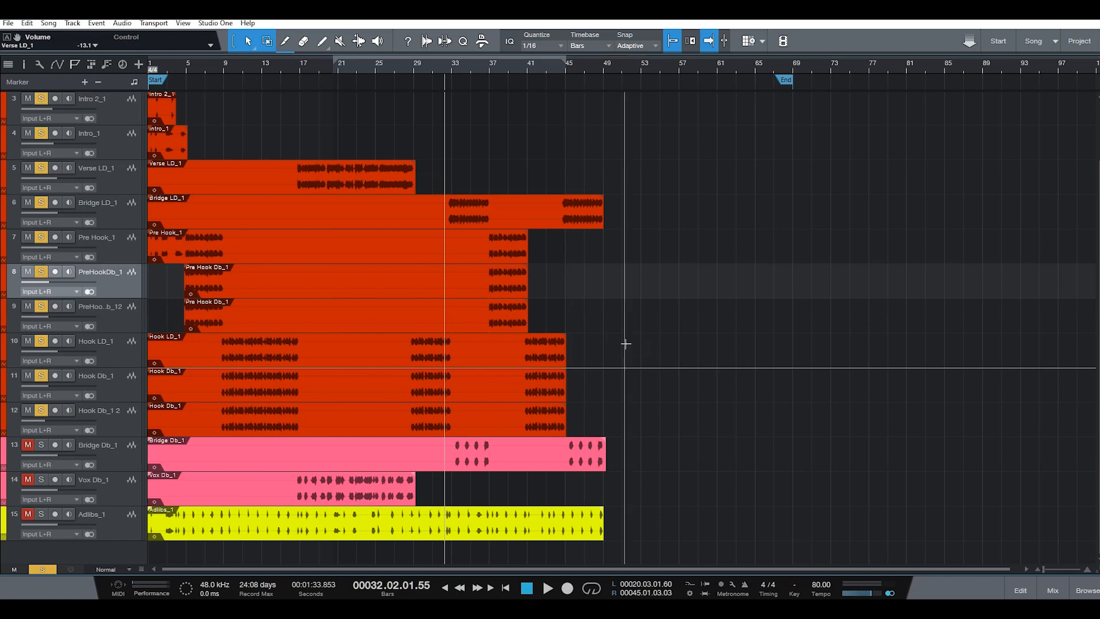
{"action": "key", "text": "space"}
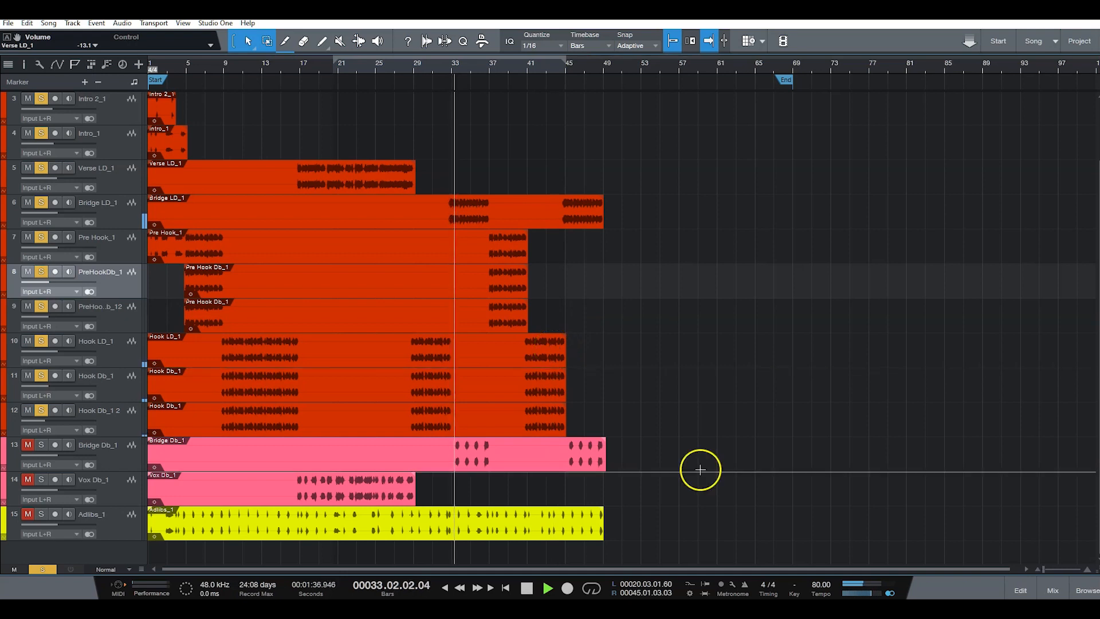
{"action": "left_click", "coordinate": [1053, 592]}
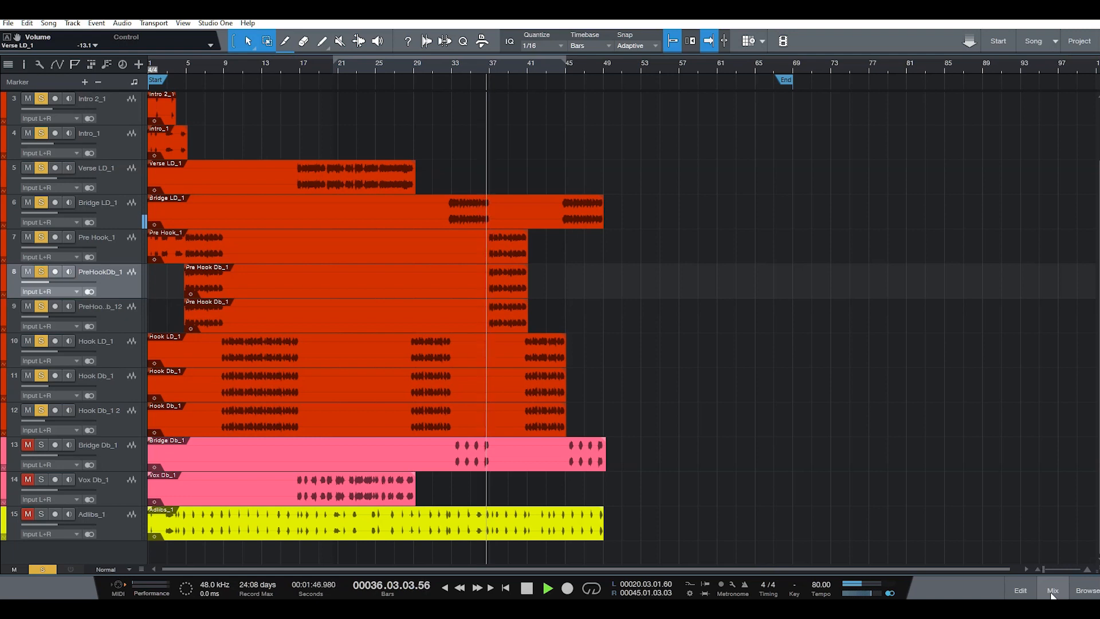
{"action": "left_click", "coordinate": [1053, 591]}
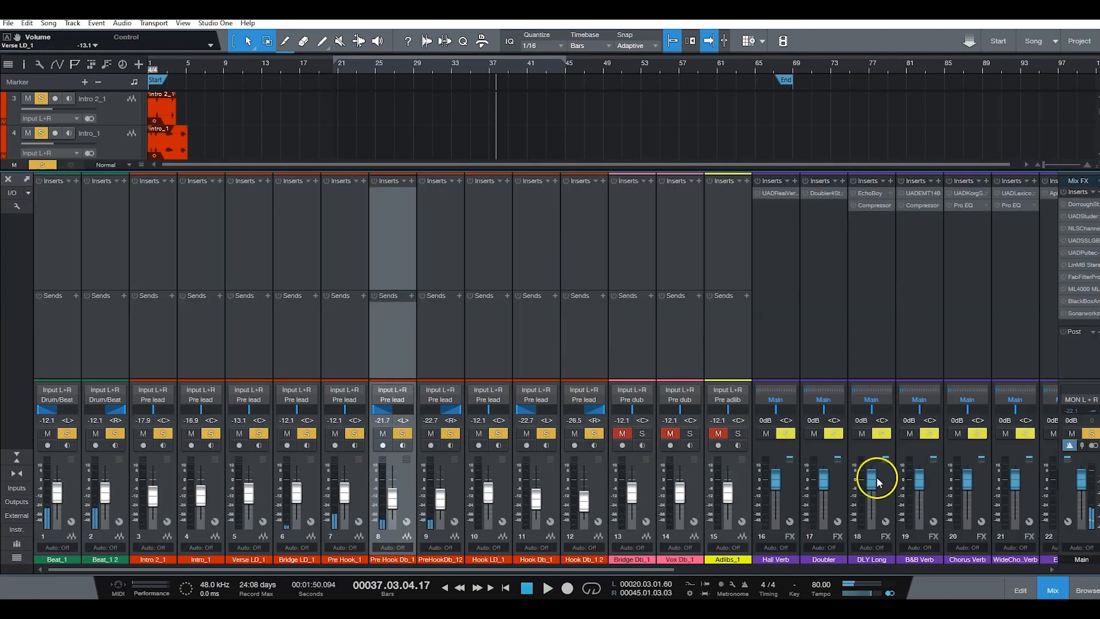
{"action": "left_click", "coordinate": [1054, 591]}
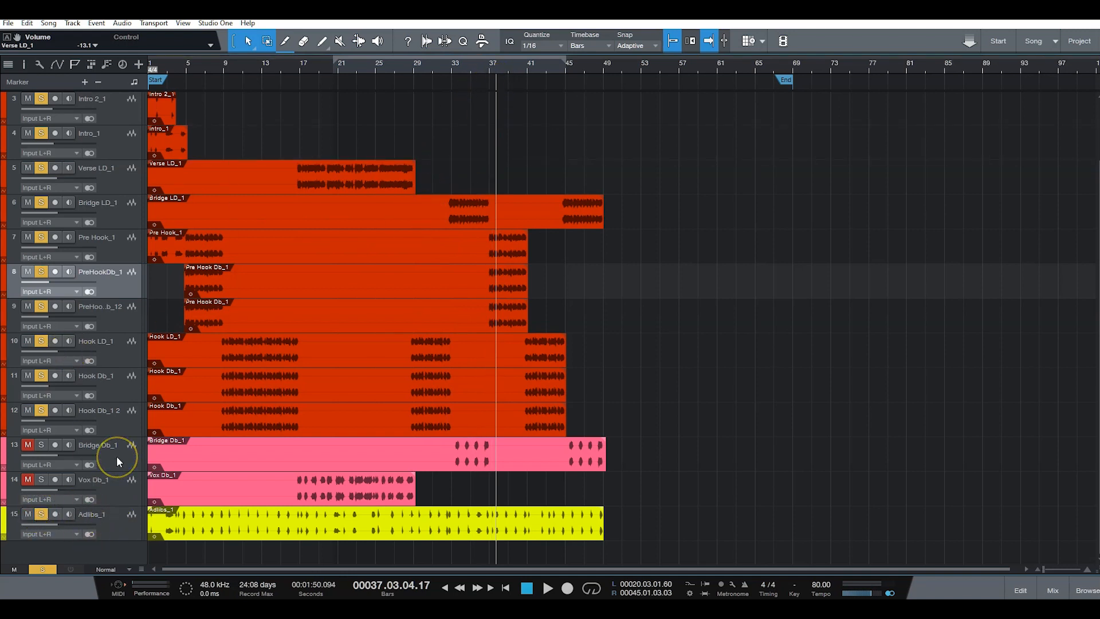
Step: Solo Adlibs_1 as well, replay from the song start and lower its fader to about -16.0 dB
{"action": "key", "text": "Home"}
{"action": "key", "text": "space"}
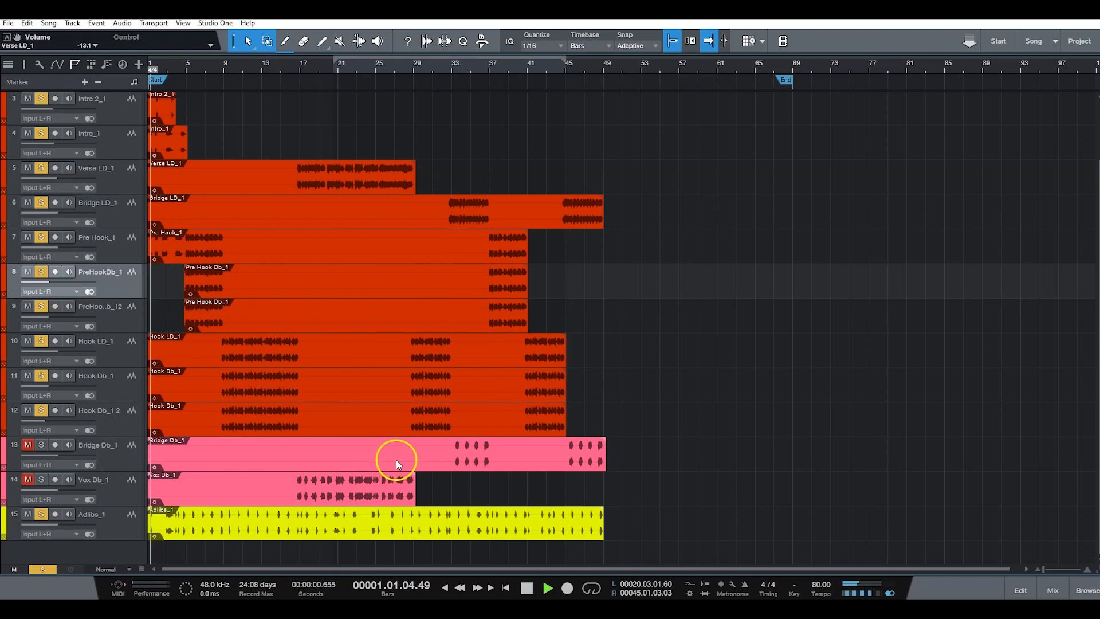
{"action": "left_click", "coordinate": [1053, 591]}
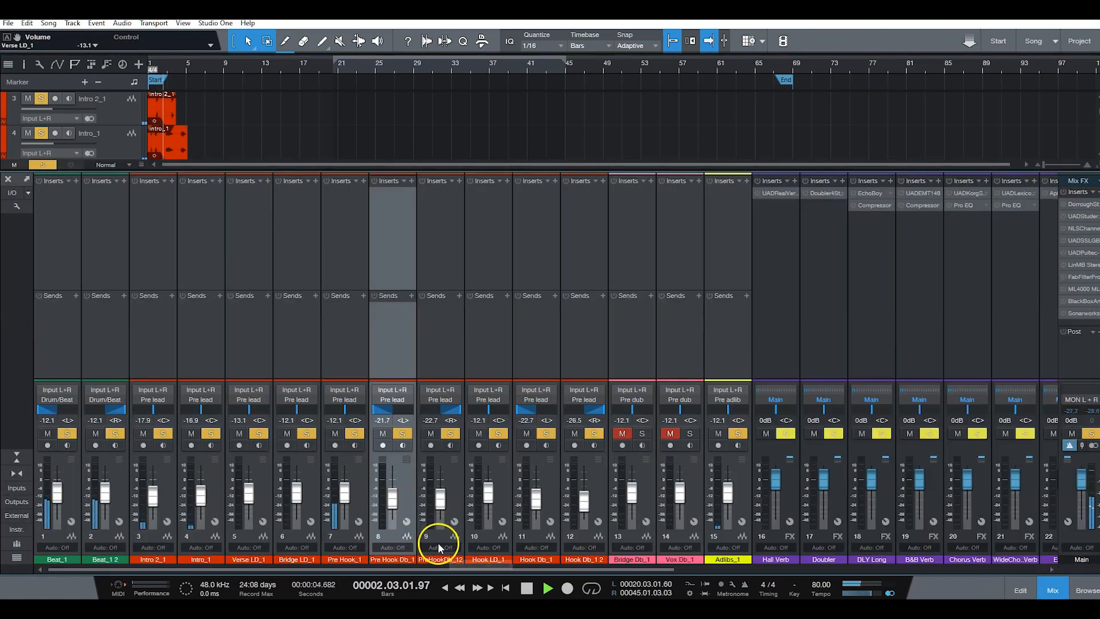
{"action": "left_click_drag", "start_coordinate": [727, 492], "coordinate": [728, 496]}
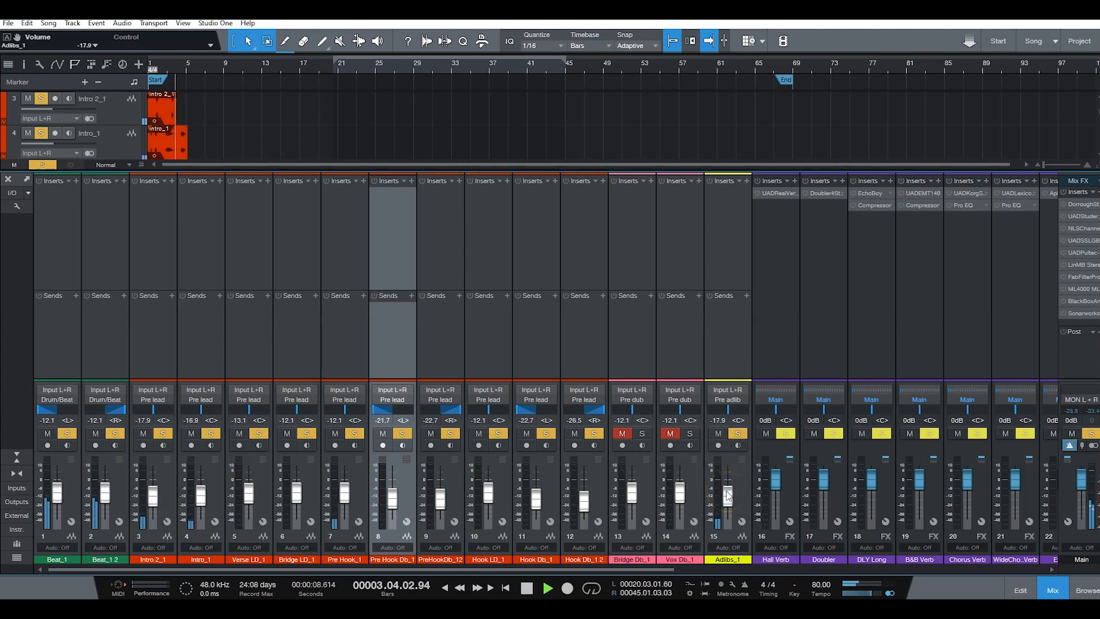
{"action": "left_click", "coordinate": [1063, 582]}
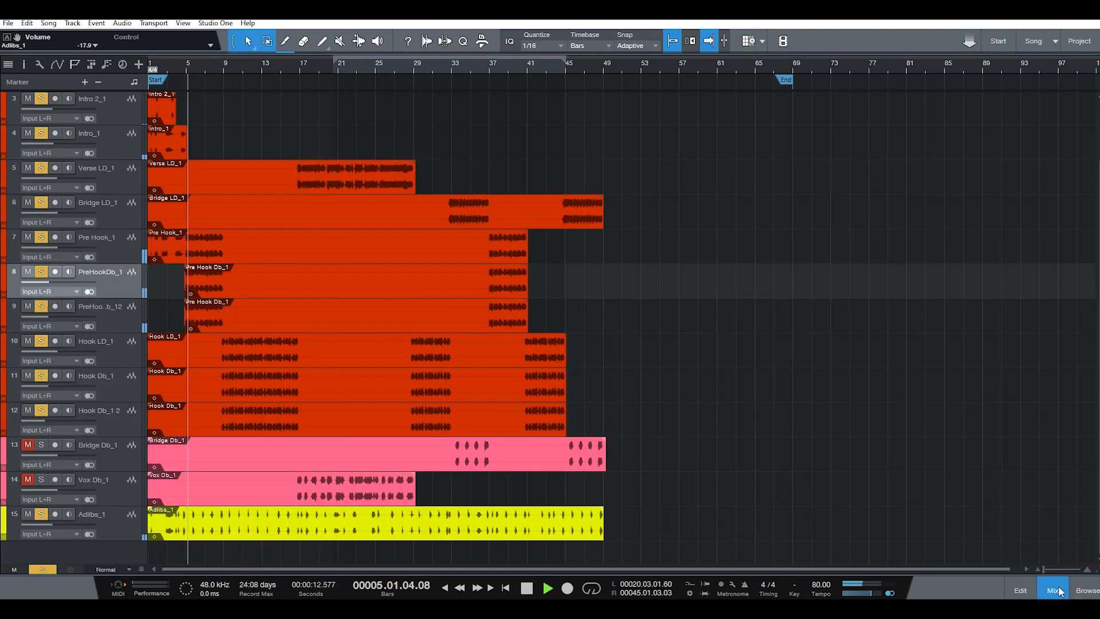
{"action": "left_click", "coordinate": [1058, 590]}
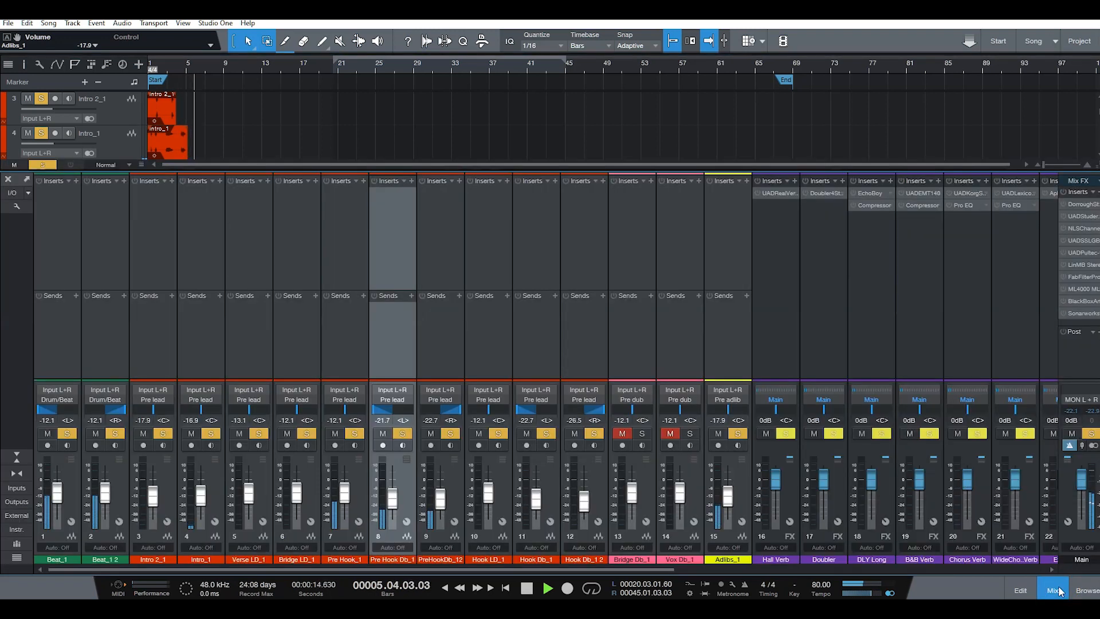
{"action": "left_click_drag", "start_coordinate": [727, 506], "coordinate": [732, 504]}
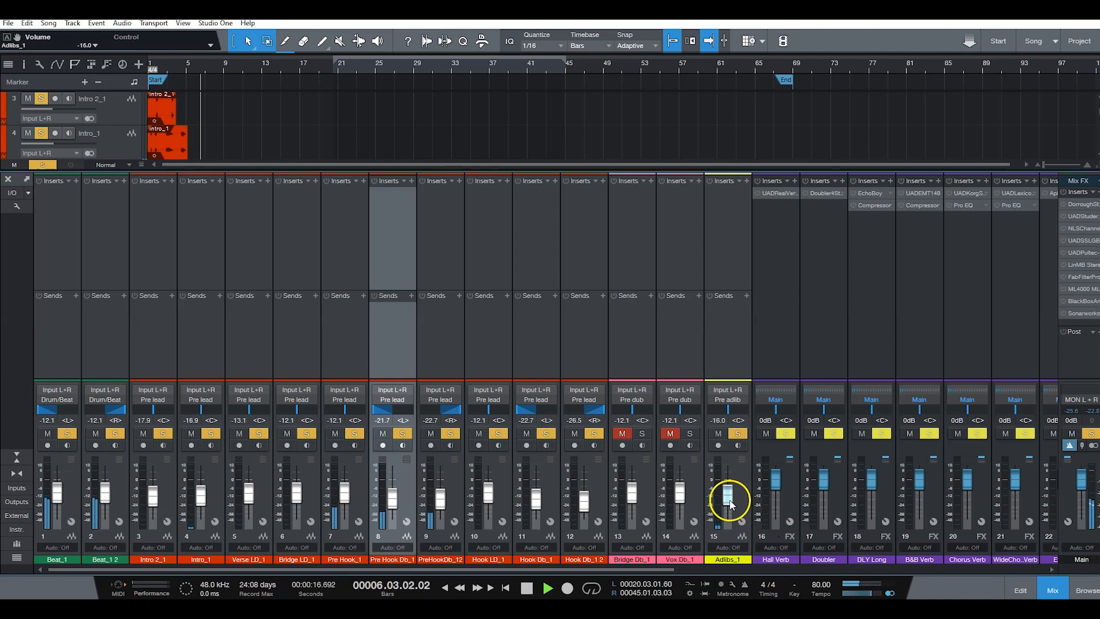
{"action": "left_click", "coordinate": [1044, 591]}
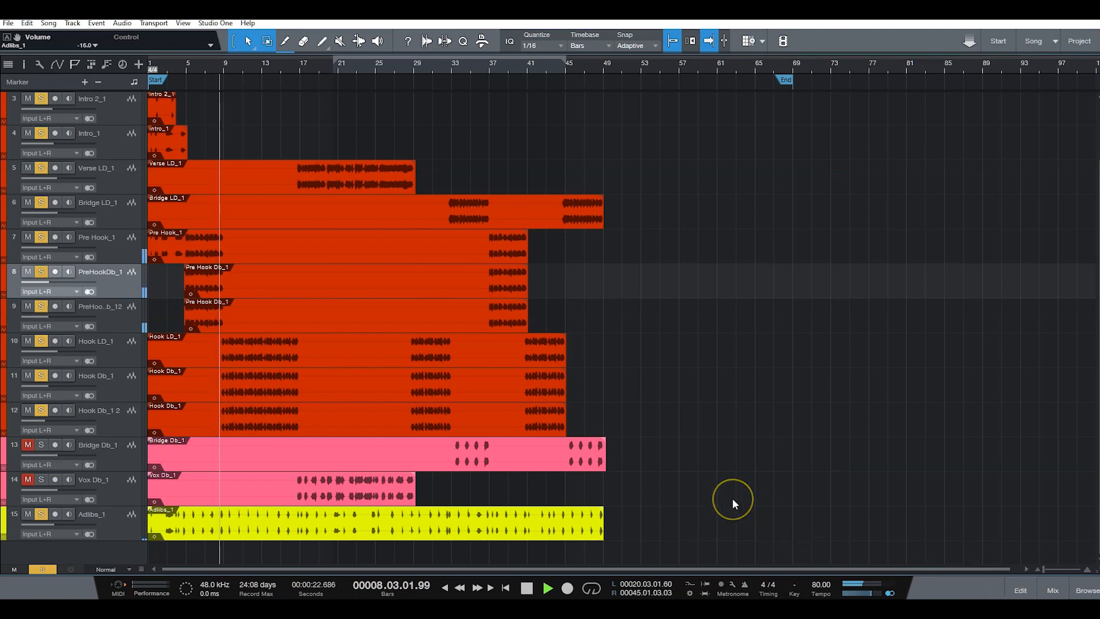
{"action": "key", "text": "space"}
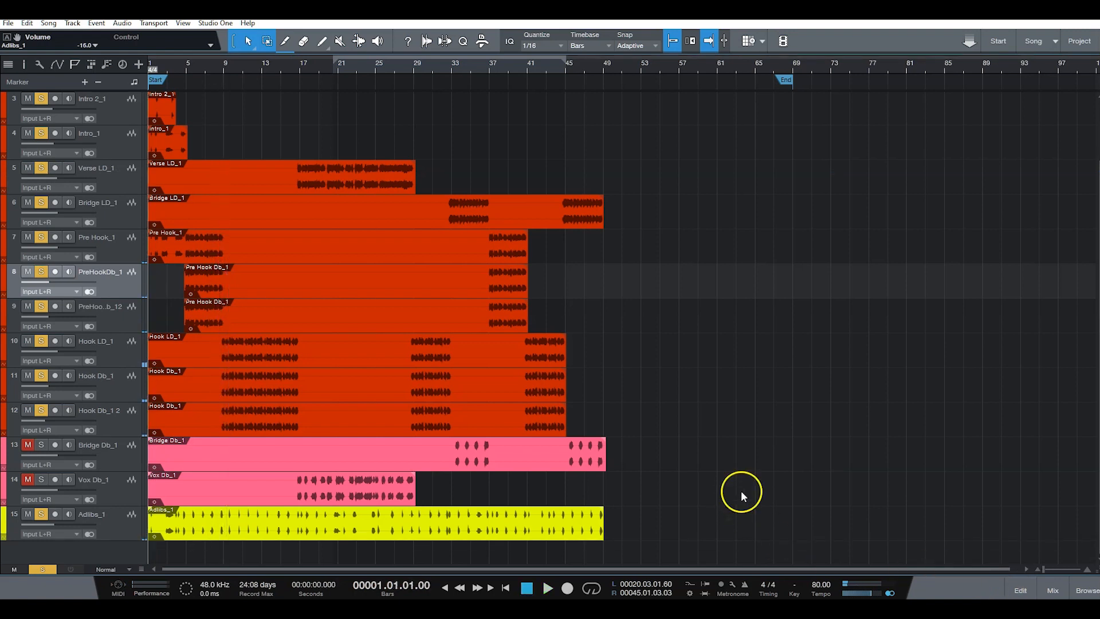
{"action": "scroll", "coordinate": [934, 499], "scroll_direction": "up", "scroll_amount": 2}
{"action": "left_click", "coordinate": [1049, 582]}
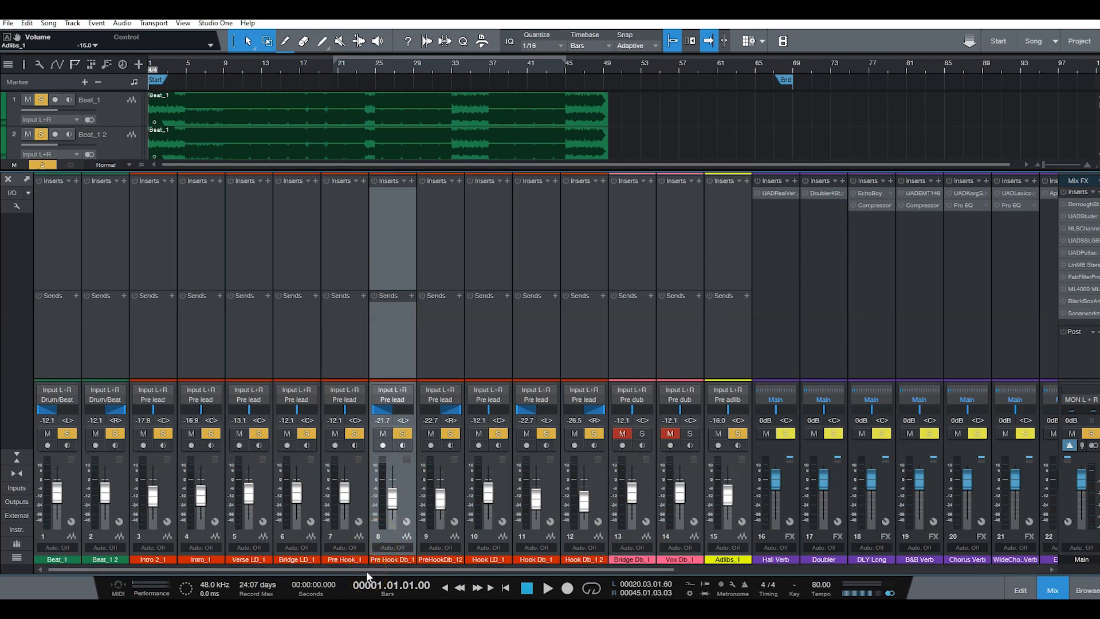
{"action": "left_click_drag", "start_coordinate": [369, 570], "coordinate": [293, 568]}
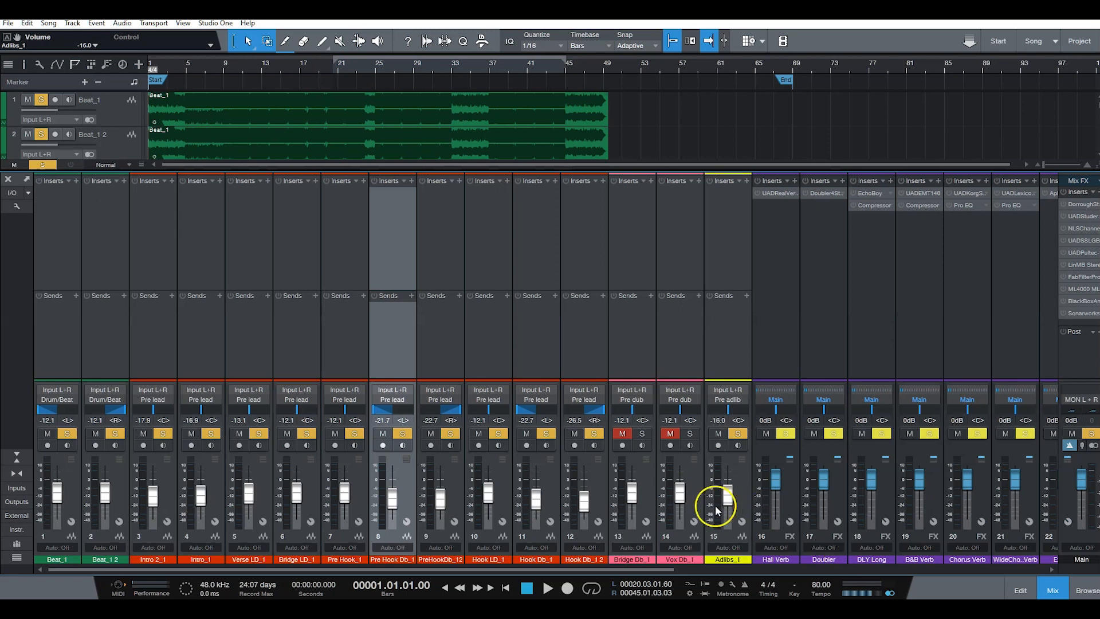
{"action": "left_click", "coordinate": [1044, 591]}
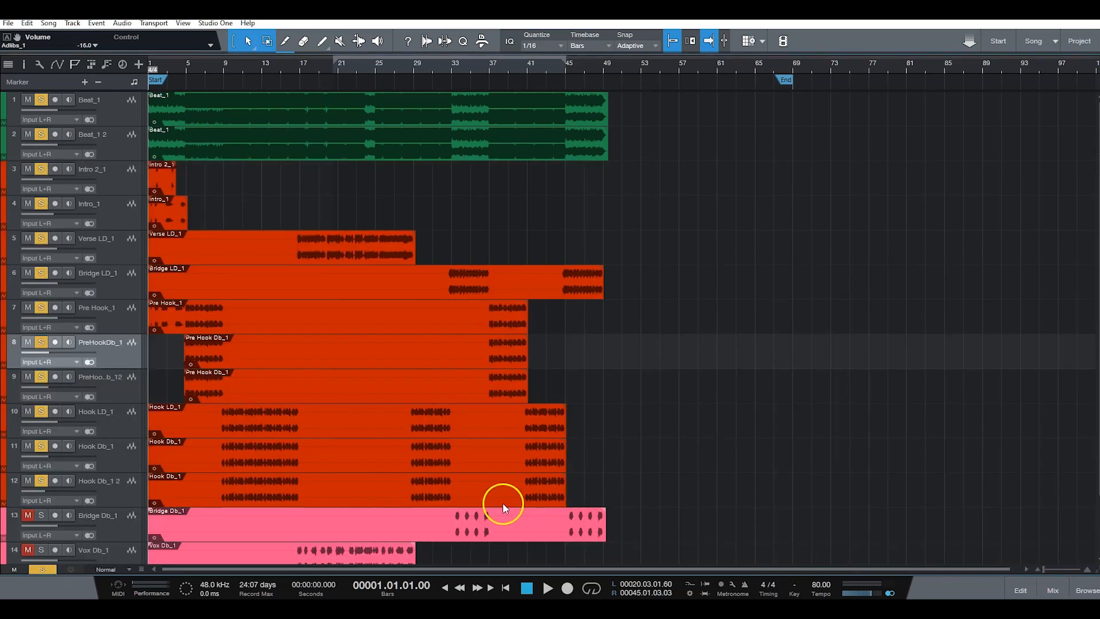